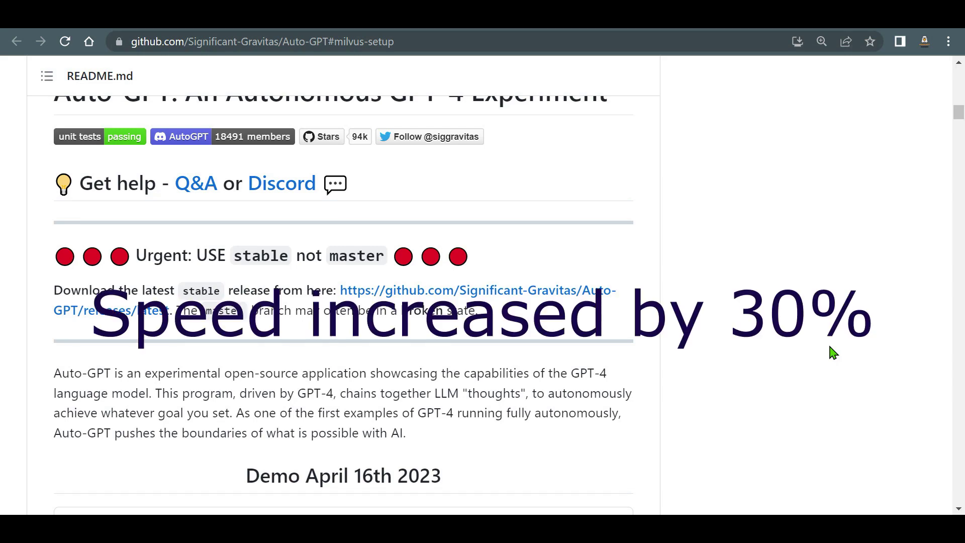
# Read the Auto-GPT repository's About description and the README introduction on what the program does
pyautogui.scroll(20, 833, 351)
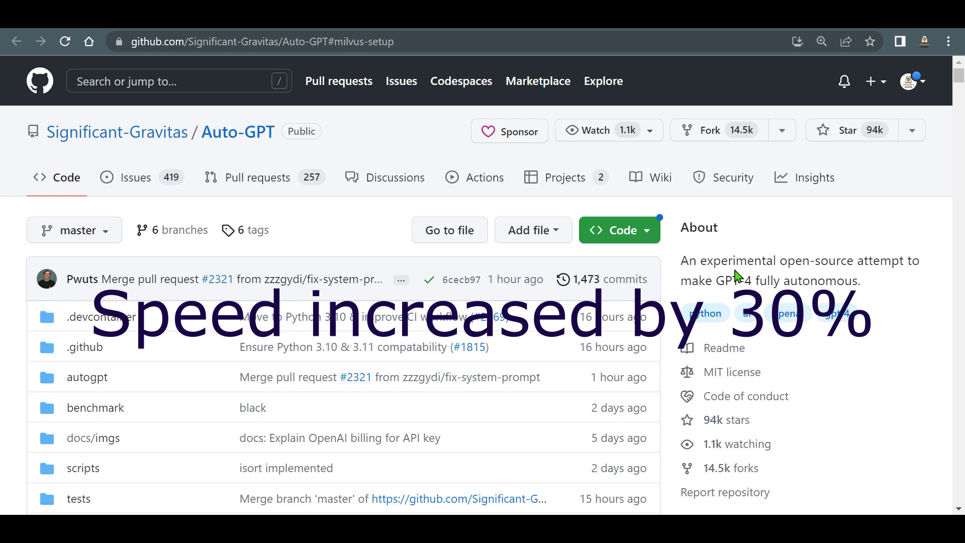
pyautogui.moveTo(696, 265); pyautogui.dragTo(876, 271)
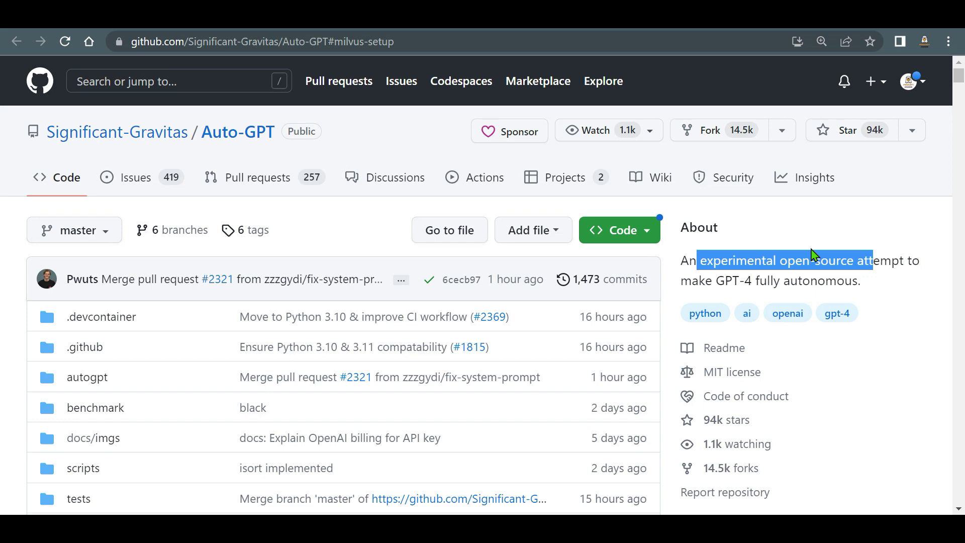
pyautogui.scroll(-15, 523, 424)
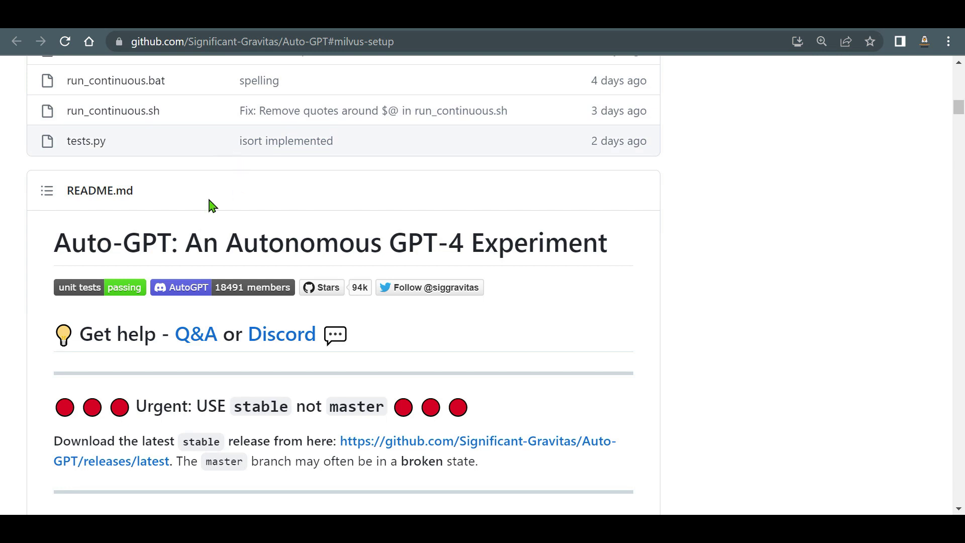
pyautogui.moveTo(67, 245); pyautogui.dragTo(404, 244)
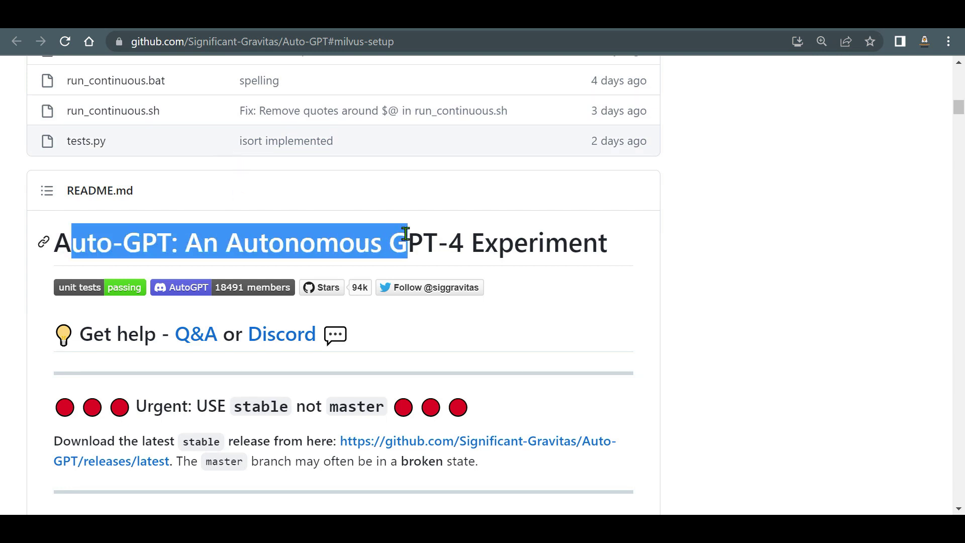
pyautogui.scroll(-6, 929, 312)
pyautogui.moveTo(132, 224); pyautogui.dragTo(232, 227)
pyautogui.moveTo(368, 222); pyautogui.dragTo(506, 222)
pyautogui.moveTo(93, 245); pyautogui.dragTo(211, 236)
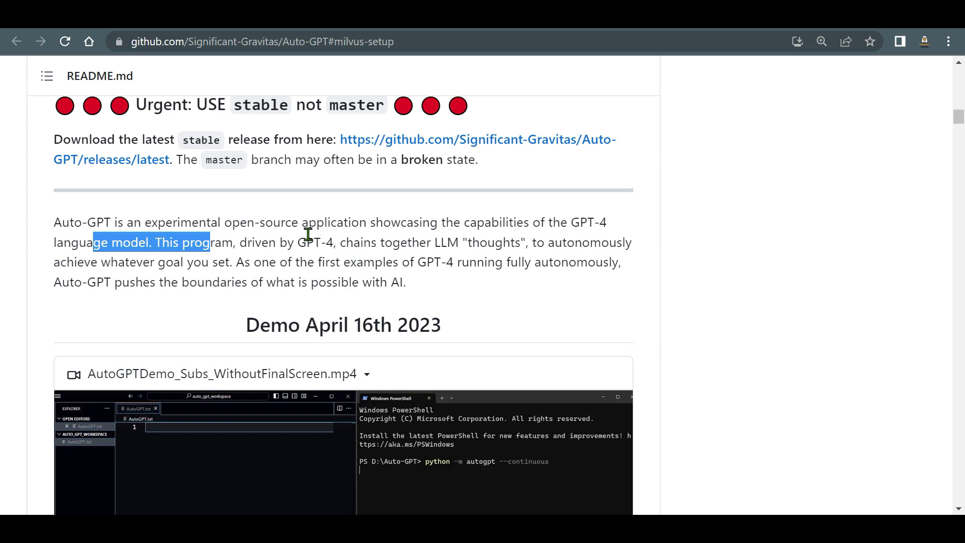
pyautogui.moveTo(332, 243); pyautogui.dragTo(477, 246)
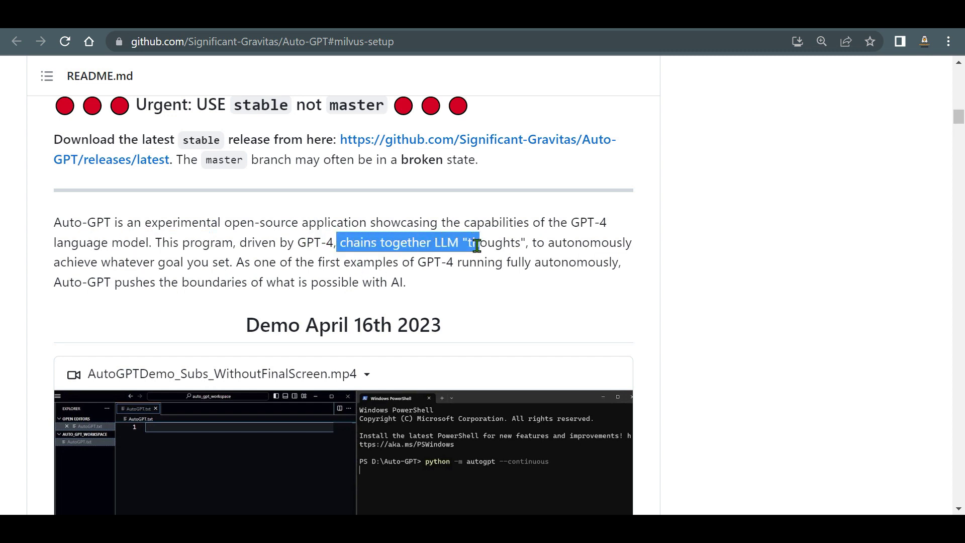
pyautogui.moveTo(68, 262); pyautogui.dragTo(532, 262)
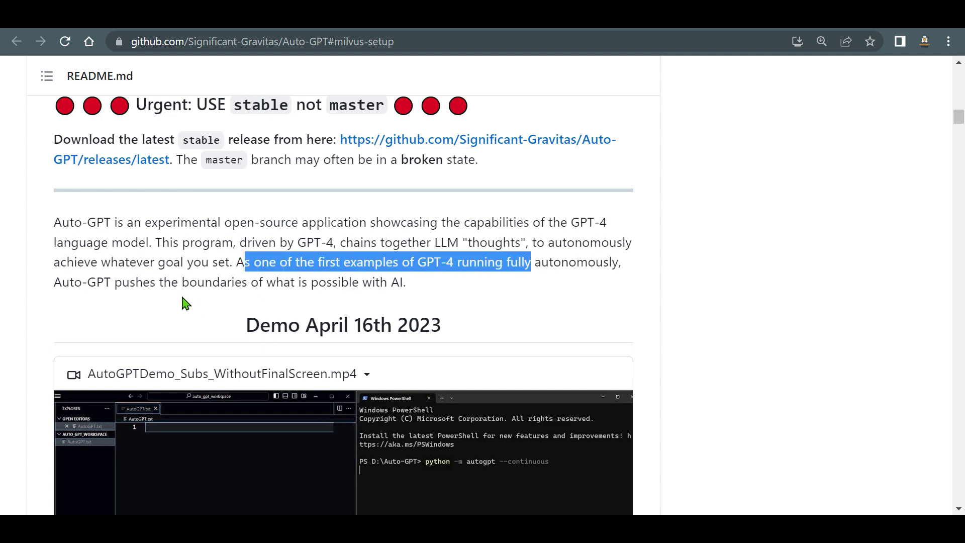
pyautogui.moveTo(75, 281); pyautogui.dragTo(399, 285)
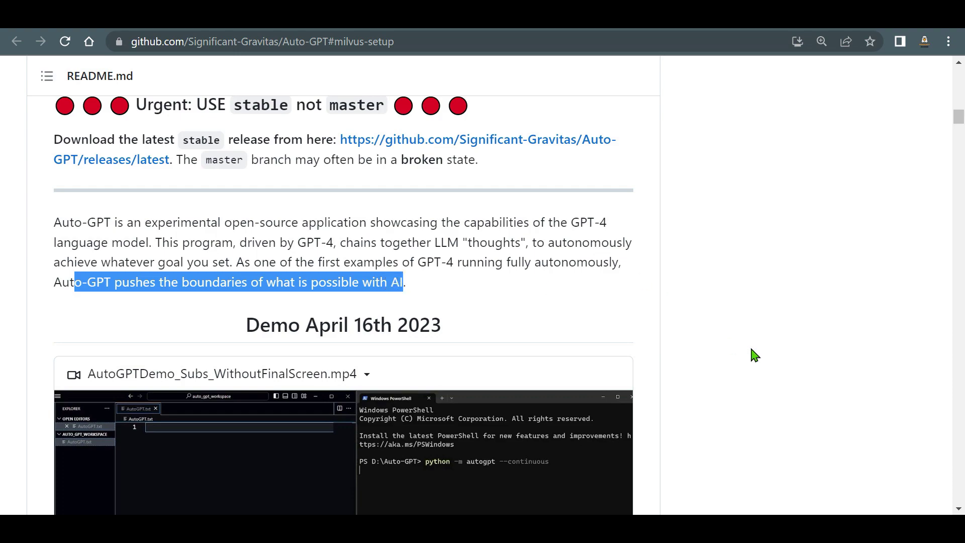
# Read through the README's Features list down to the Requirements section
pyautogui.scroll(-15, 755, 356)
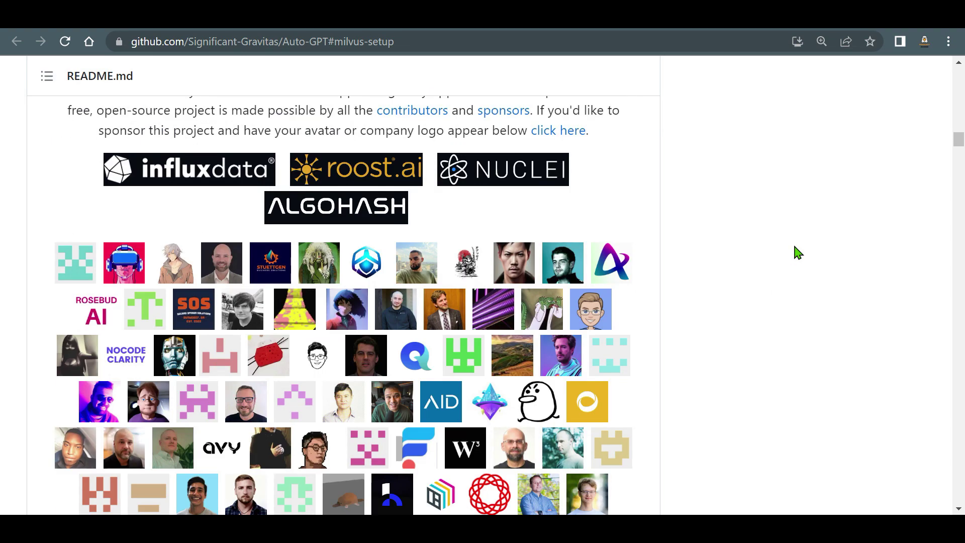
pyautogui.scroll(-10, 789, 241)
pyautogui.moveTo(361, 317); pyautogui.dragTo(82, 226)
pyautogui.click(238, 224)
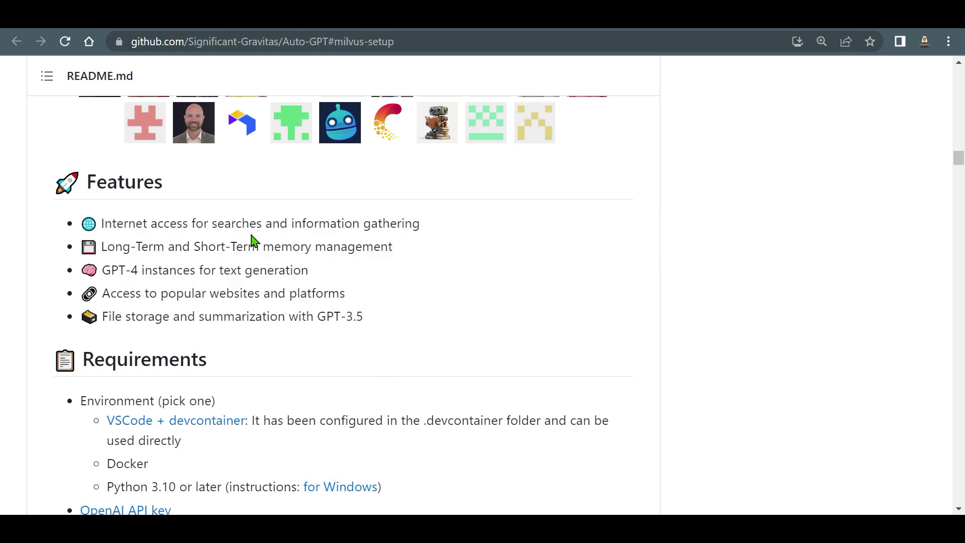
pyautogui.moveTo(102, 224); pyautogui.dragTo(387, 221)
pyautogui.moveTo(122, 249); pyautogui.dragTo(354, 263)
pyautogui.moveTo(102, 270); pyautogui.dragTo(322, 283)
pyautogui.moveTo(110, 293); pyautogui.dragTo(307, 310)
pyautogui.moveTo(109, 317); pyautogui.dragTo(376, 324)
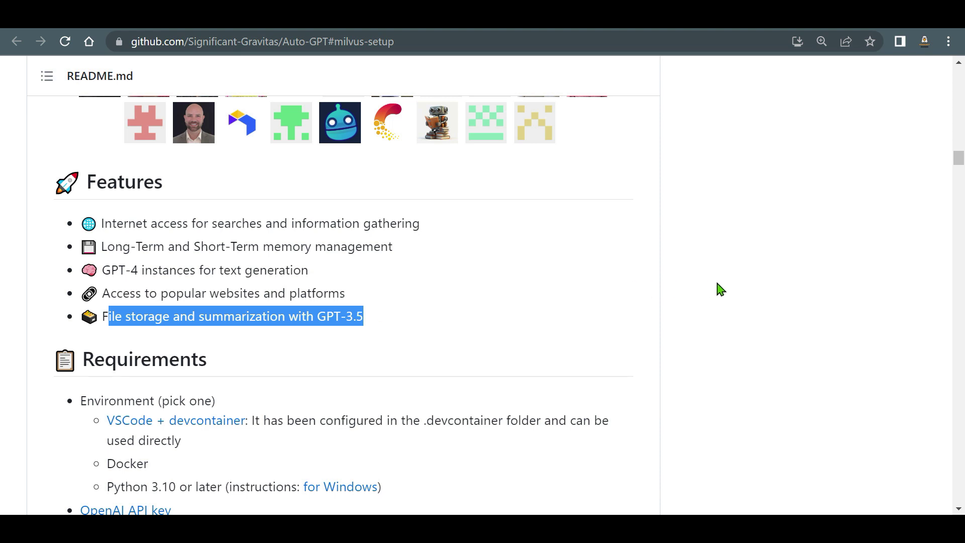
pyautogui.scroll(-3, 721, 290)
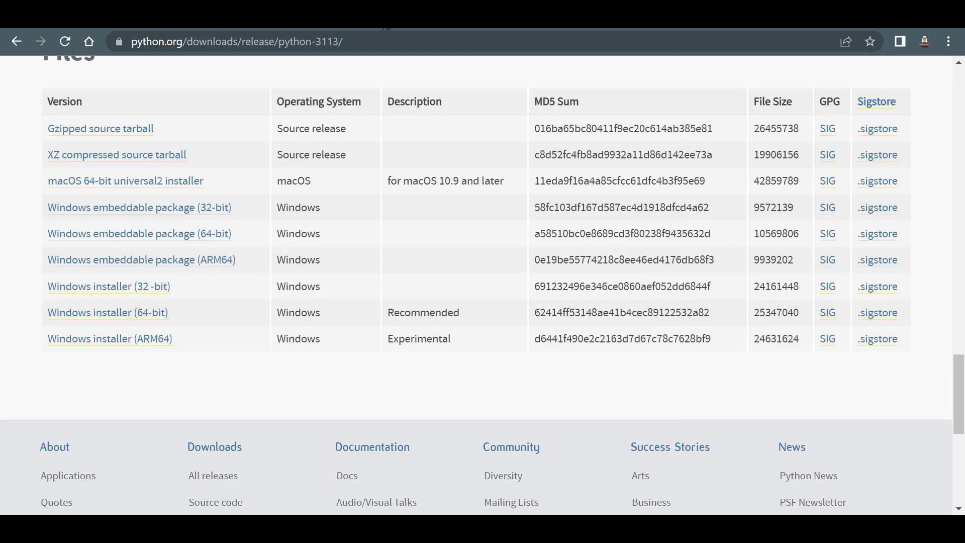
# Download the Python 3.11.3 installer for Windows from the python.org home page, saving python-3.11.3-amd64.exe in Downloads
pyautogui.scroll(15, 429, 333)
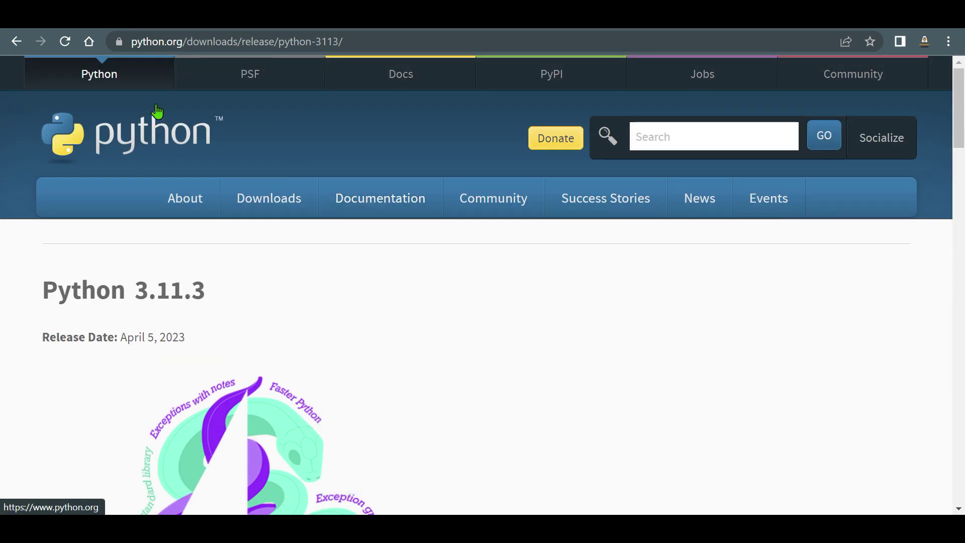
pyautogui.click(150, 145)
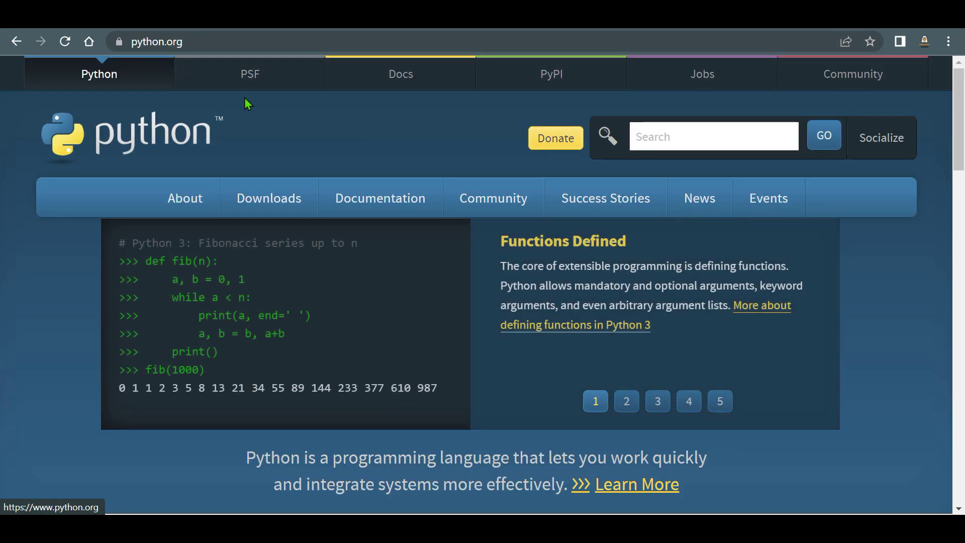
pyautogui.moveTo(275, 211)
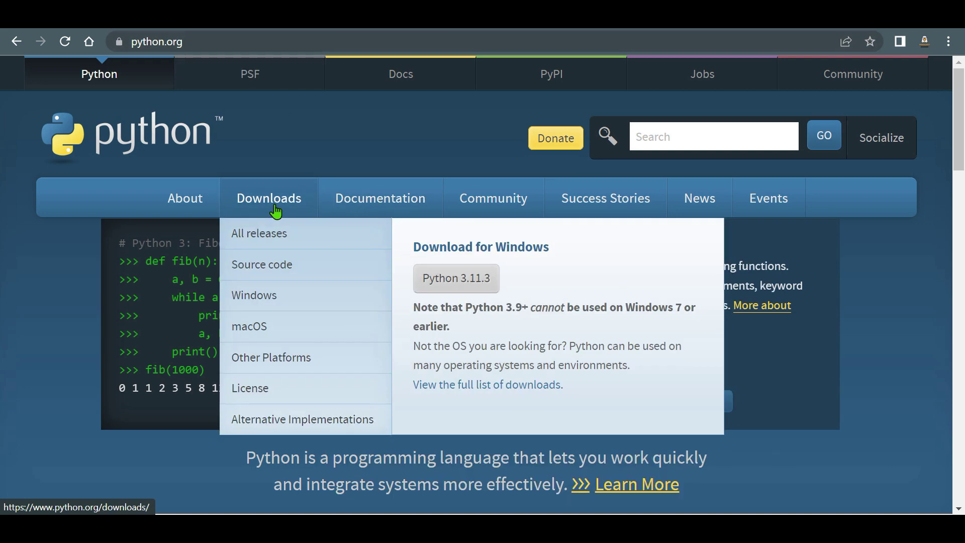
pyautogui.click(464, 285)
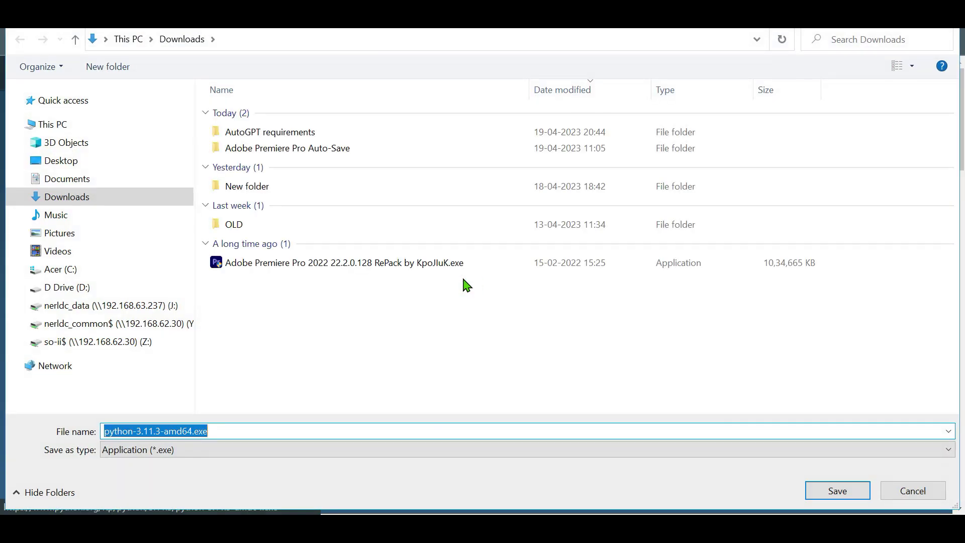
pyautogui.press('Return')
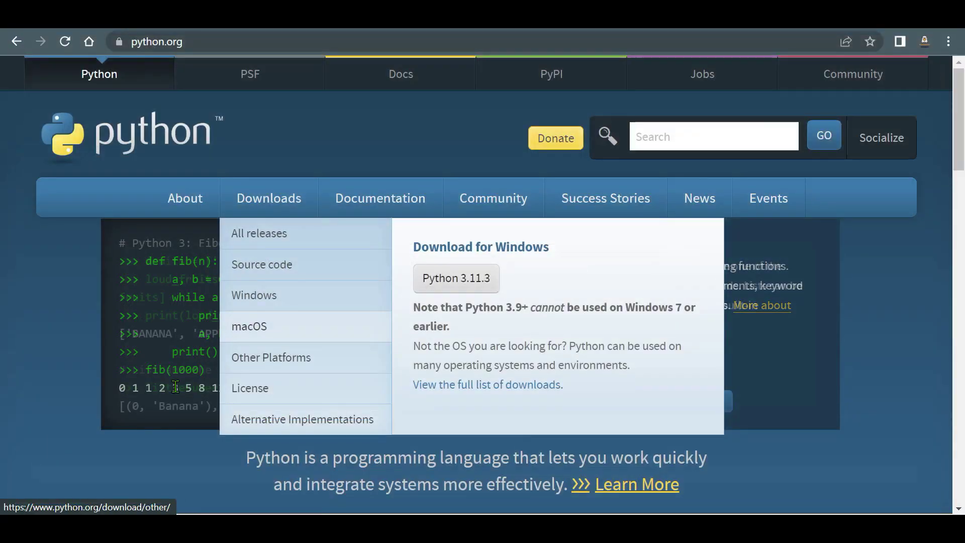
# Launch python-3.11.3-amd64.exe from the AutoGPT requirements folder and cancel its setup
pyautogui.click(81, 460)
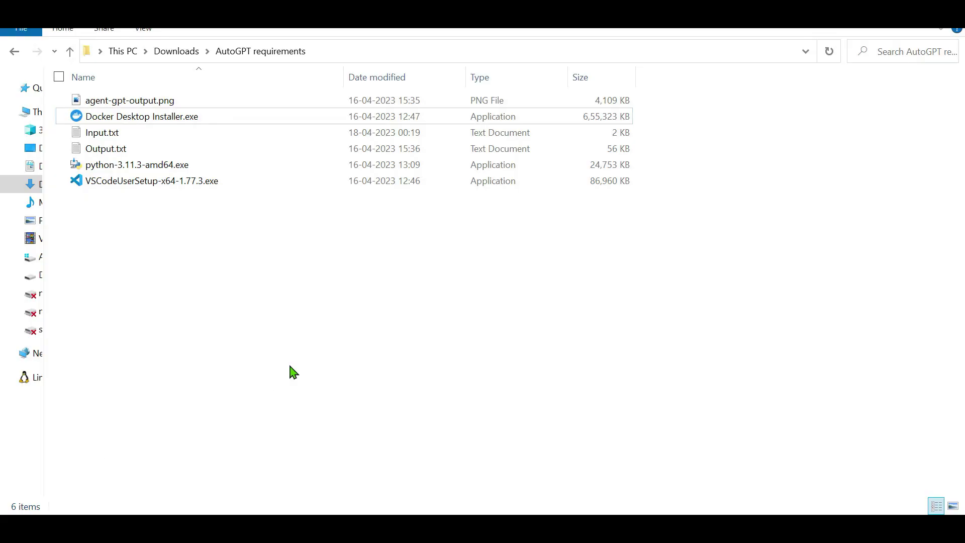
pyautogui.click(255, 165)
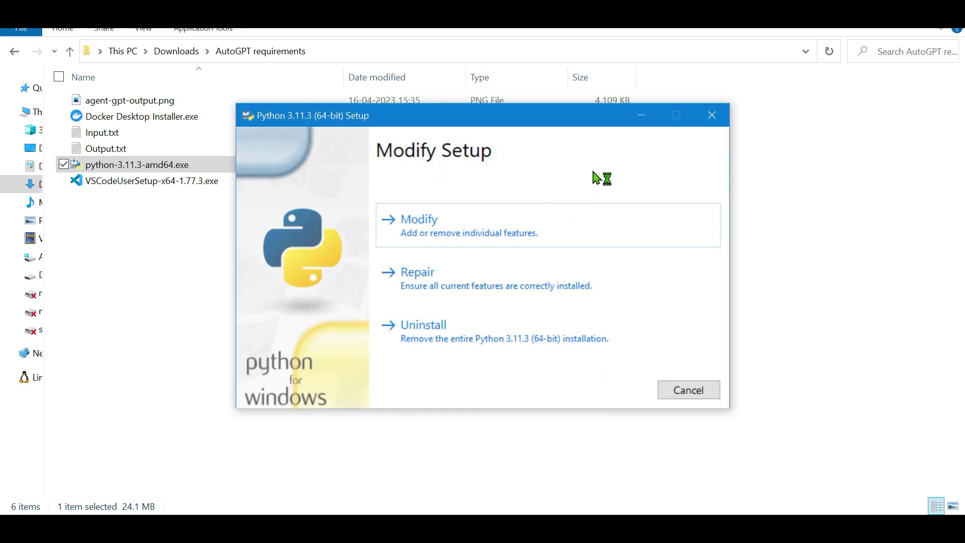
pyautogui.click(719, 124)
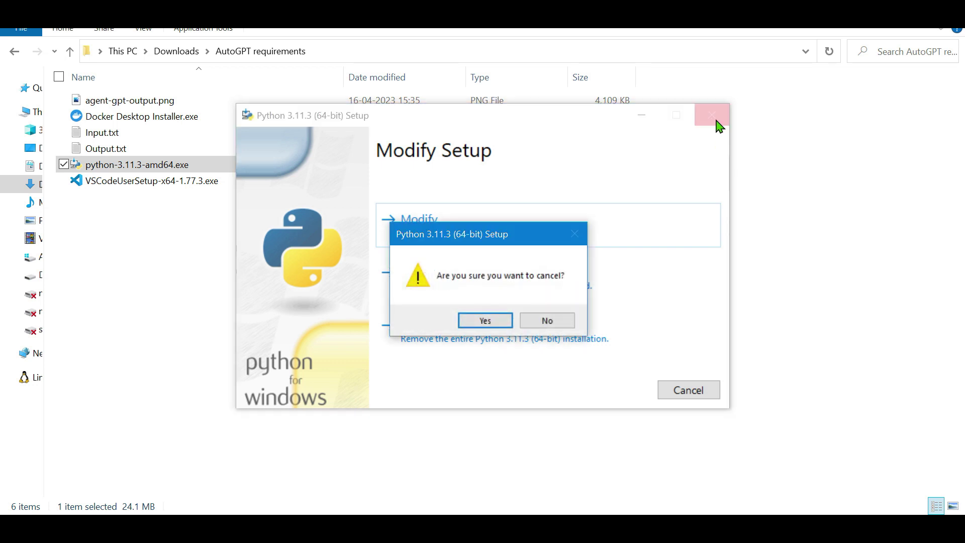
pyautogui.click(495, 321)
pyautogui.click(391, 366)
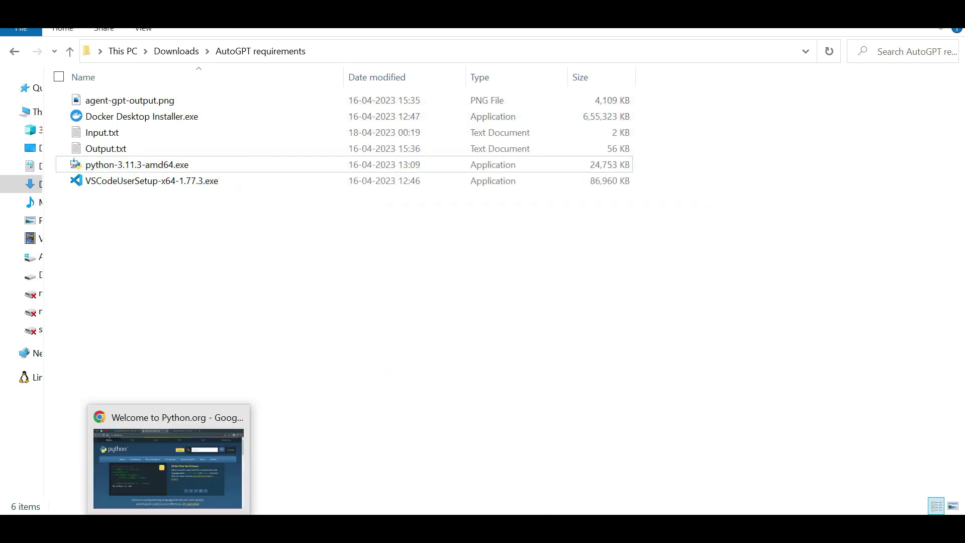
# Switch to Chrome and view the Windows download pages for Visual Studio Code and Docker Desktop
pyautogui.click(169, 528)
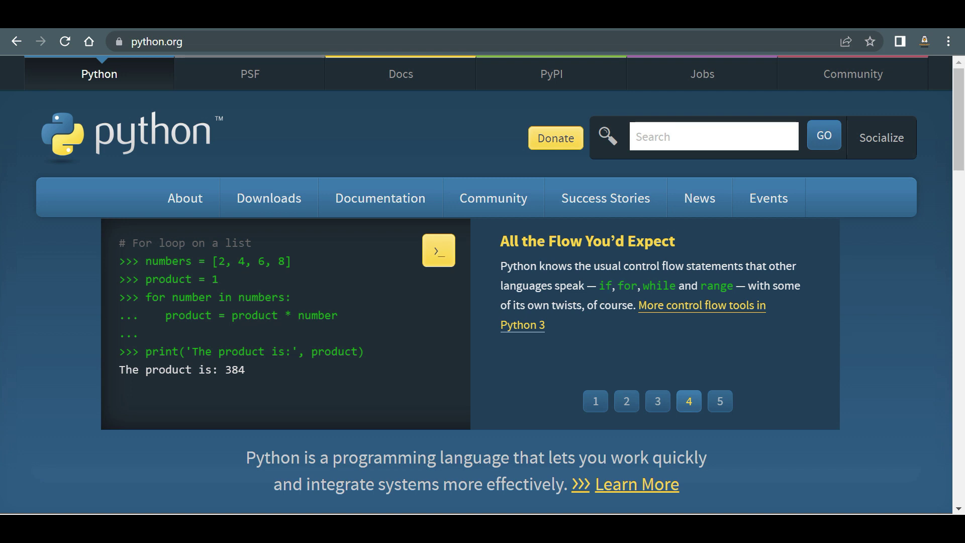
pyautogui.click(261, 28)
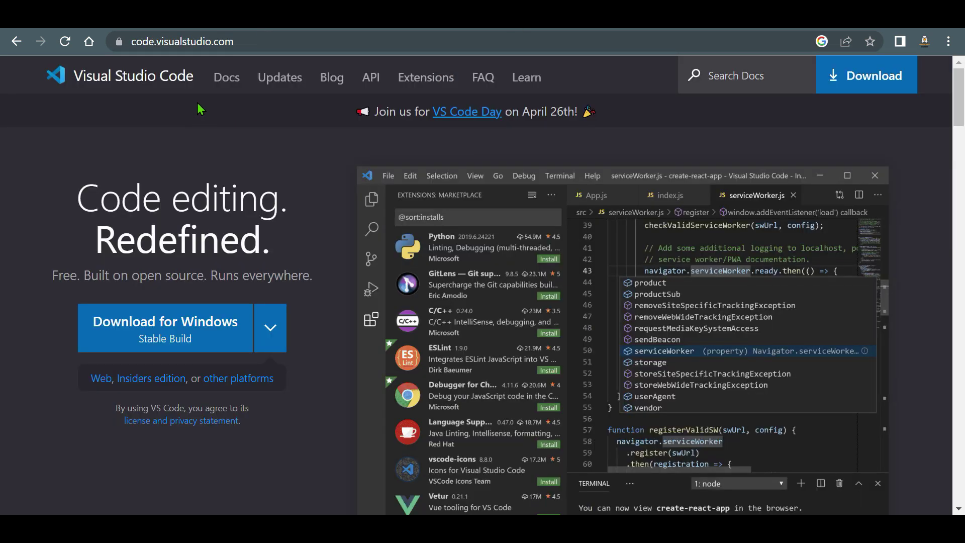
pyautogui.moveTo(204, 527)
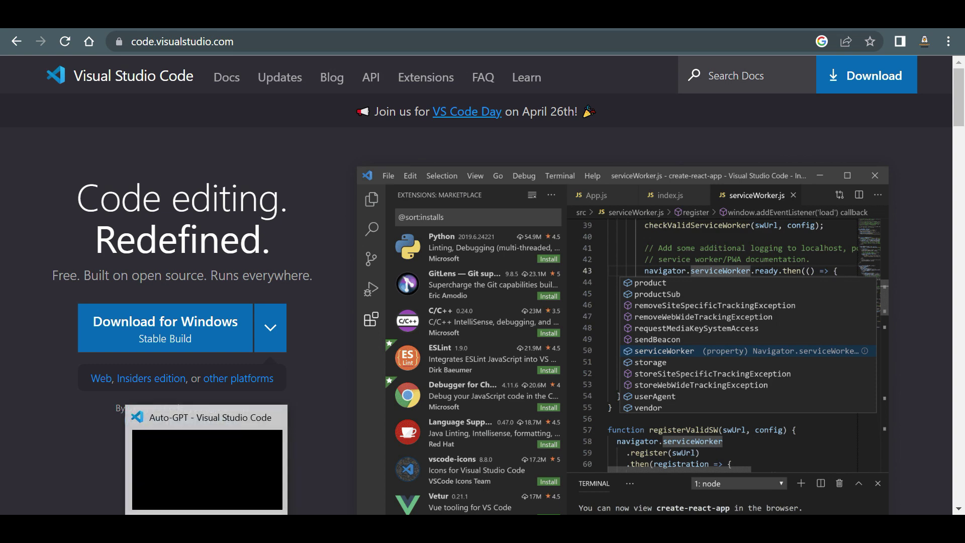
pyautogui.click(204, 465)
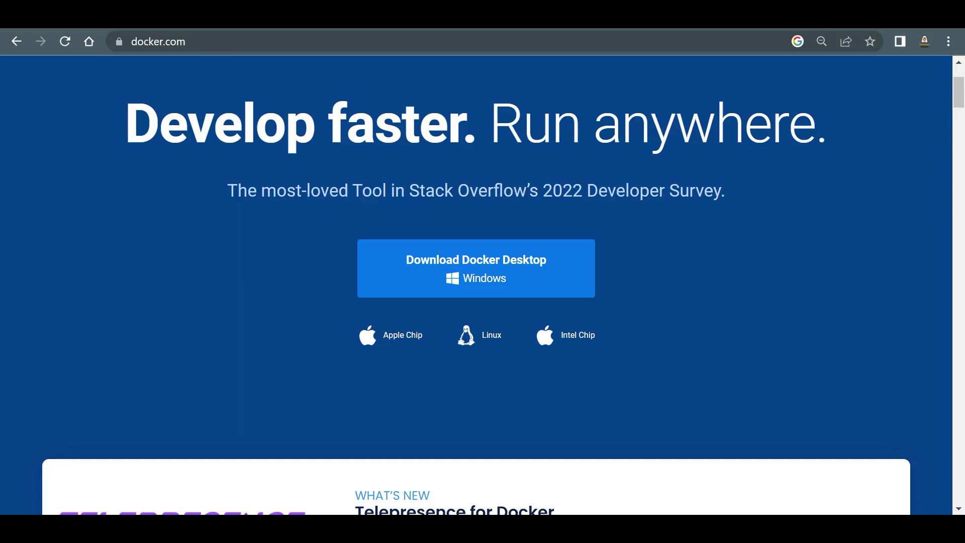
pyautogui.scroll(3, 663, 183)
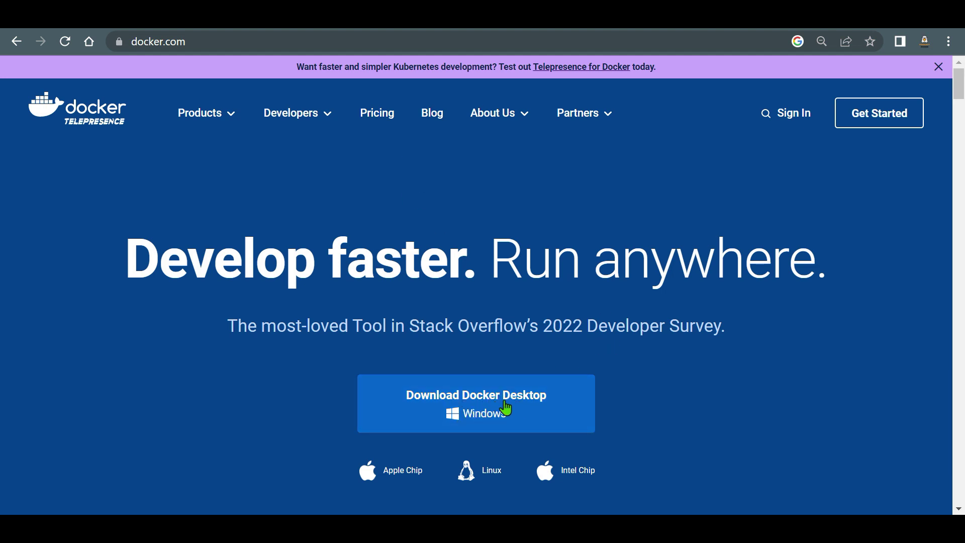
# Switch to the AutoGPT requirements folder in File Explorer and select Docker Desktop Installer.exe
pyautogui.moveTo(161, 528)
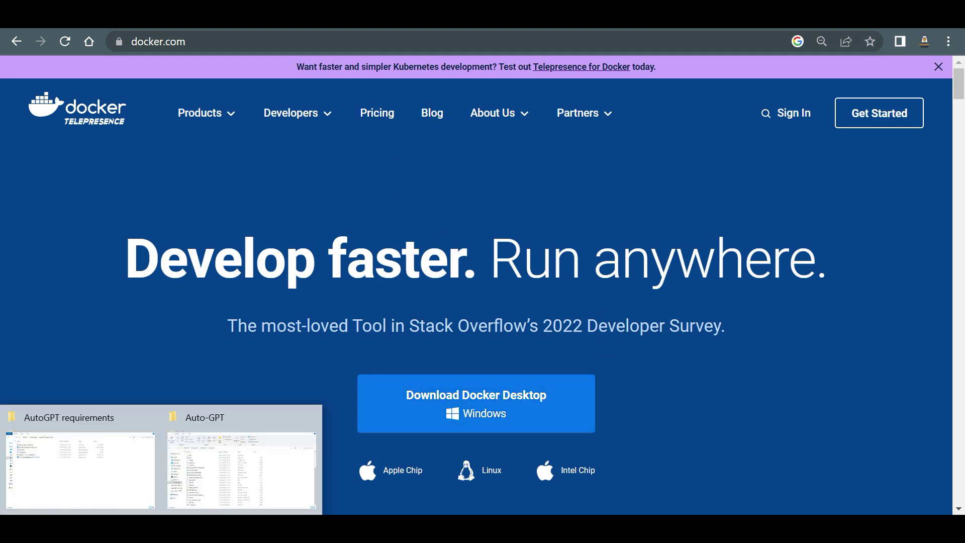
pyautogui.click(71, 453)
pyautogui.click(176, 119)
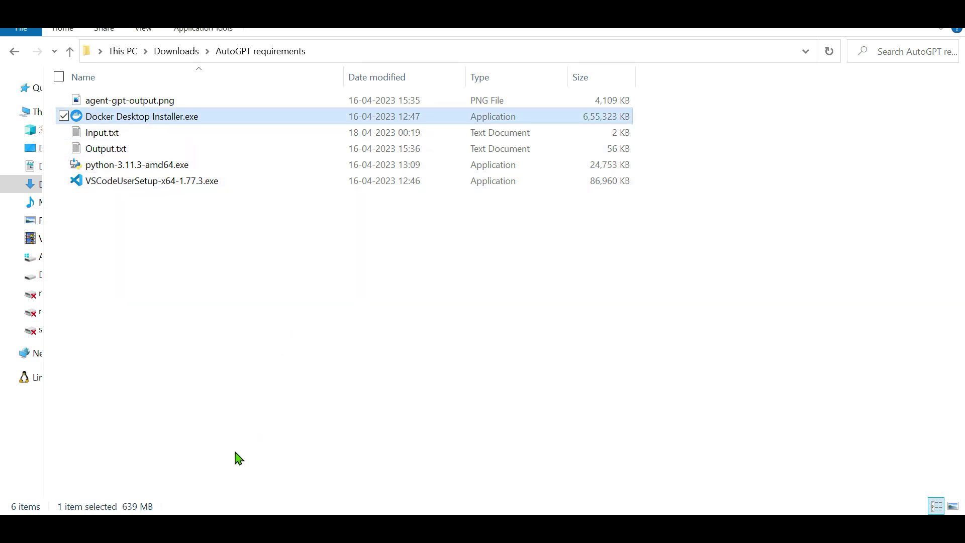
# Create a new folder named Practice inside the AutoGPT folder on D Drive
pyautogui.click(161, 527)
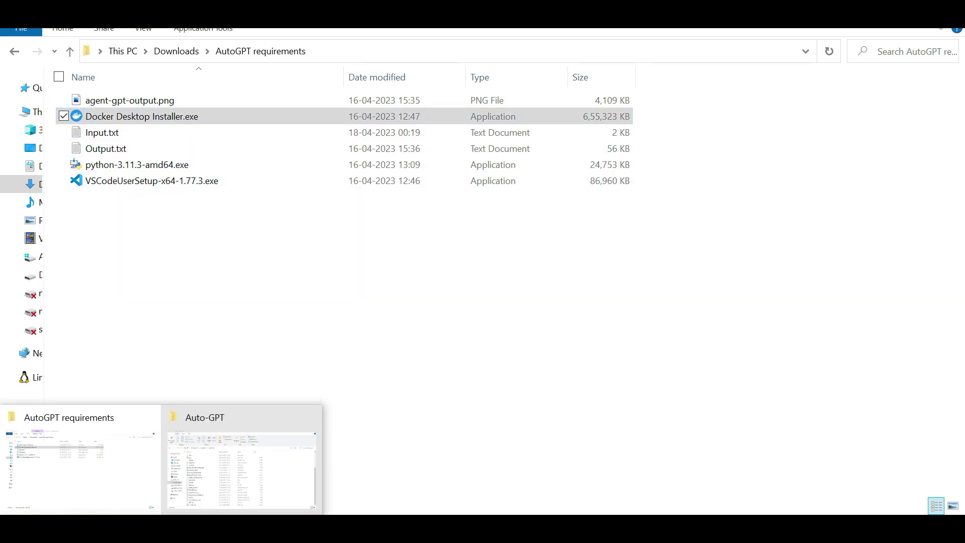
pyautogui.click(164, 492)
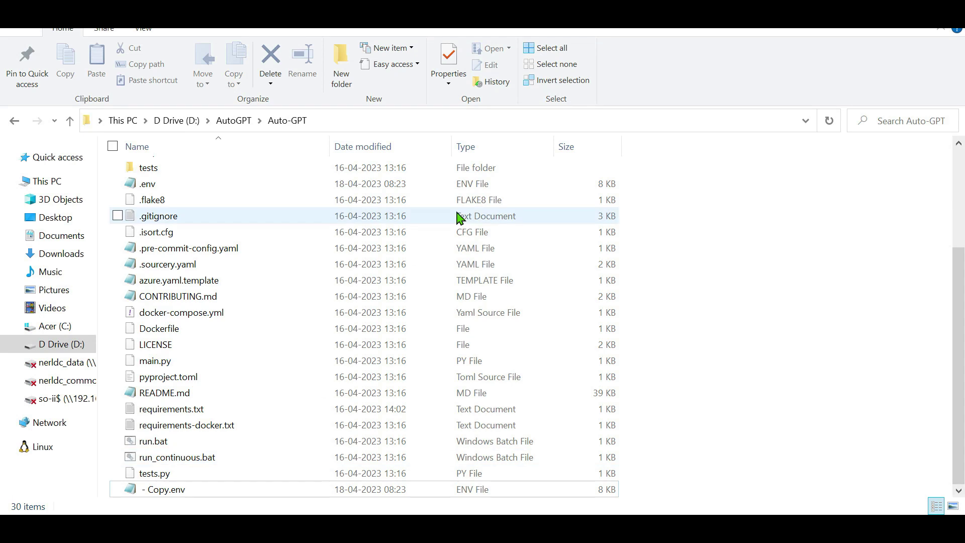
pyautogui.click(235, 121)
pyautogui.click(353, 253)
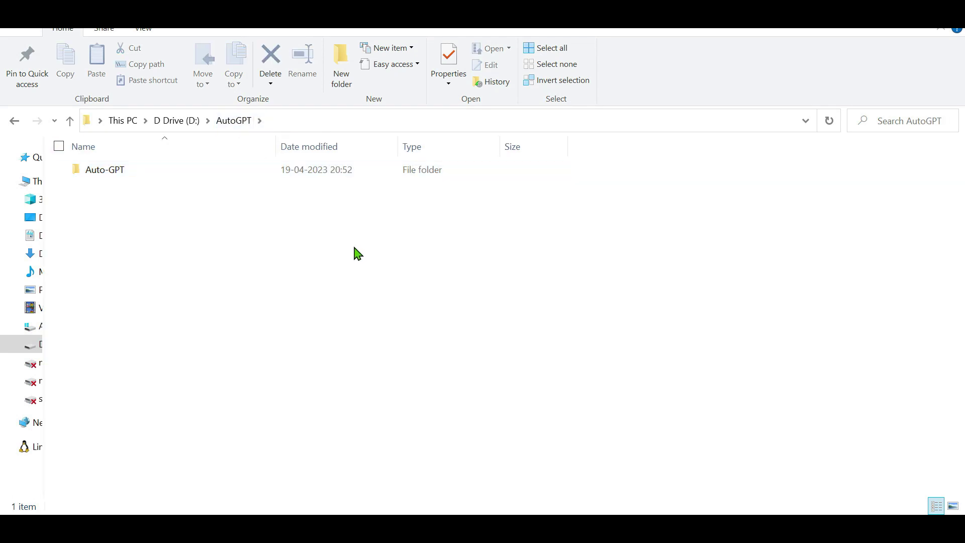
pyautogui.rightClick(353, 249)
pyautogui.moveTo(322, 462)
pyautogui.click(415, 270)
pyautogui.write('Practice')
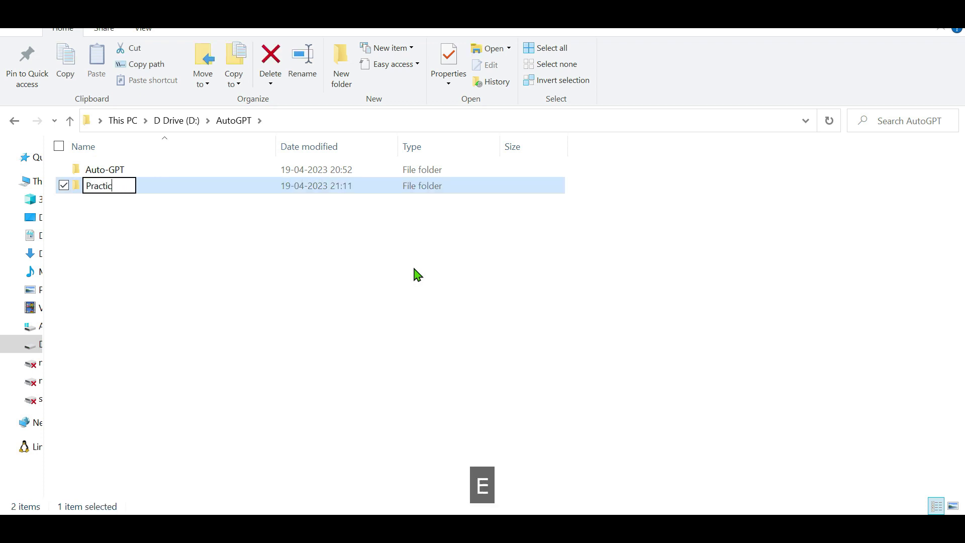
pyautogui.press('Return')
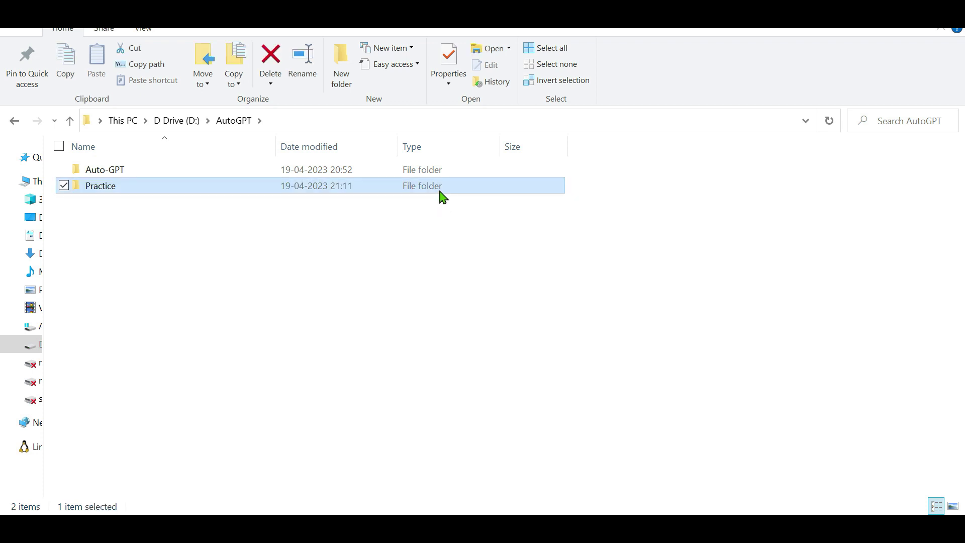
# Open the Practice folder and view its full path
pyautogui.doubleClick(440, 193)
pyautogui.click(383, 121)
pyautogui.press('Escape')
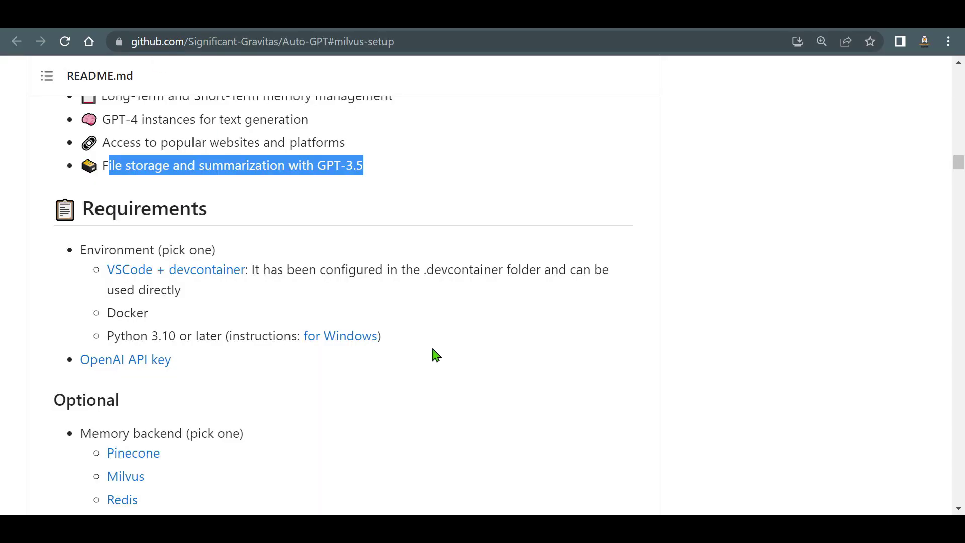
# Copy the git clone command for the Auto-GPT repository from the README and run it from the Practice folder in File Explorer
pyautogui.scroll(-6, 534, 262)
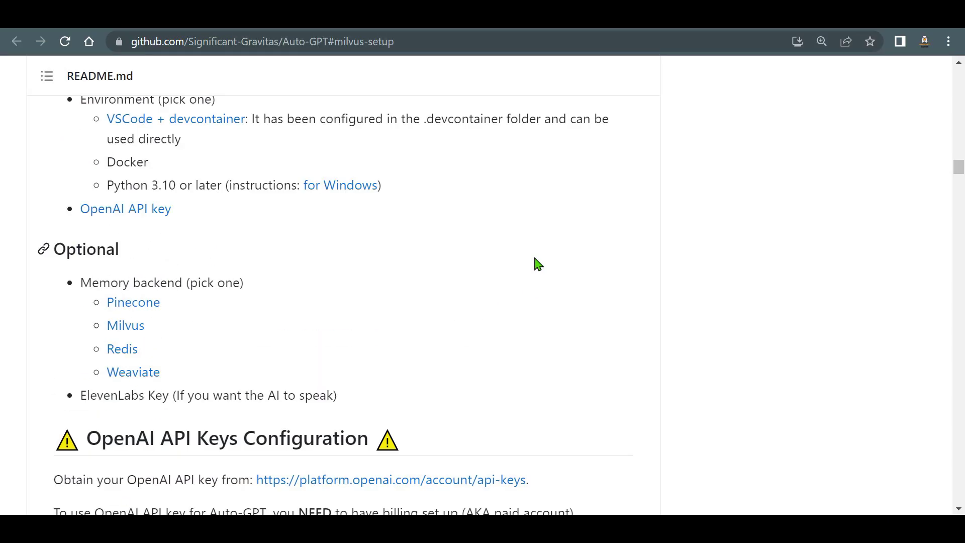
pyautogui.scroll(-15, 700, 248)
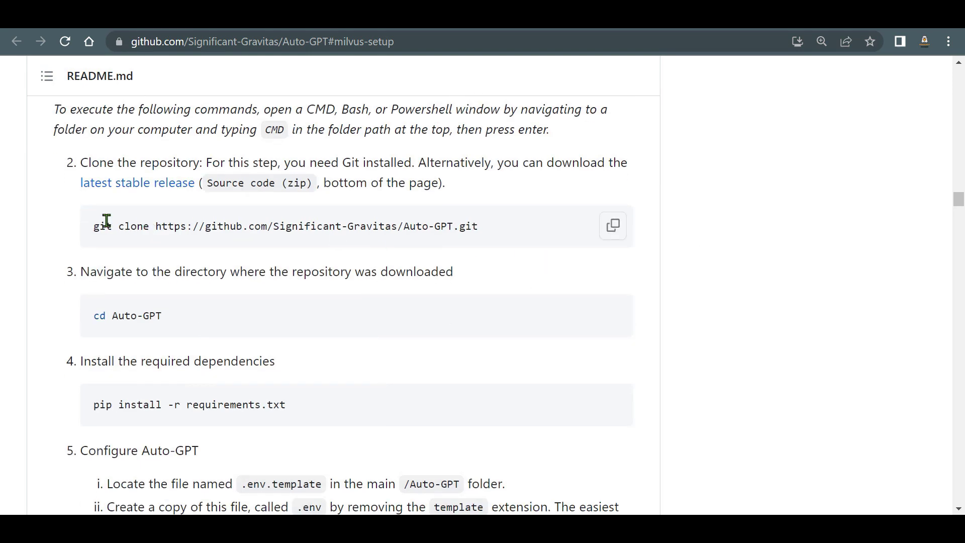
pyautogui.click(614, 229)
pyautogui.moveTo(161, 527)
pyautogui.click(227, 463)
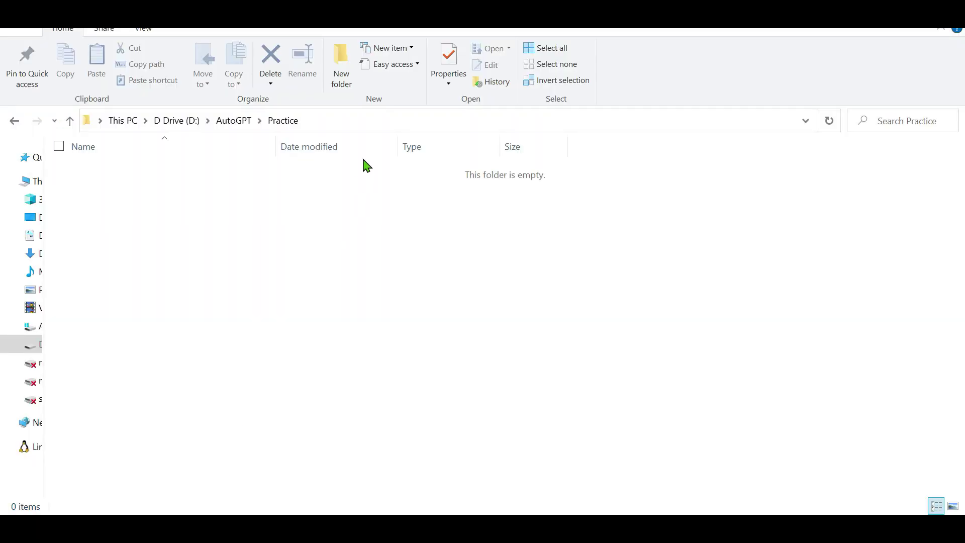
pyautogui.click(387, 120)
pyautogui.hotkey('ctrl', 'v')
pyautogui.press('Return')
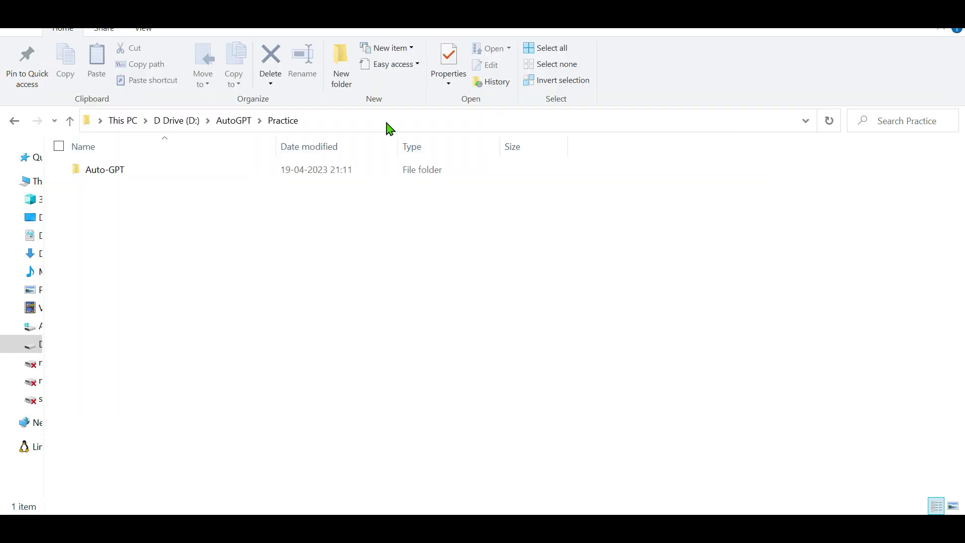
# Open the cloned Auto-GPT folder inside Practice and look through its files
pyautogui.doubleClick(400, 174)
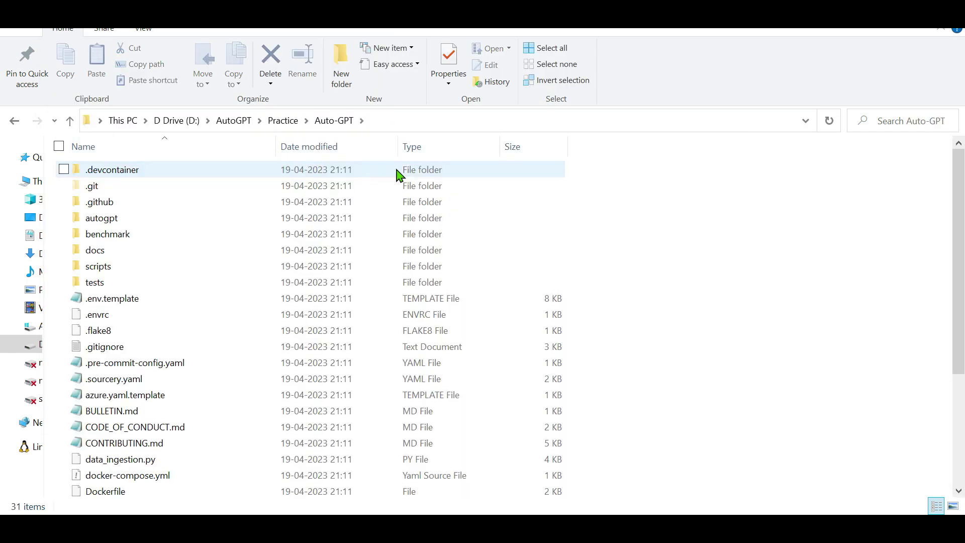
pyautogui.scroll(-4, 690, 276)
pyautogui.scroll(4, 713, 298)
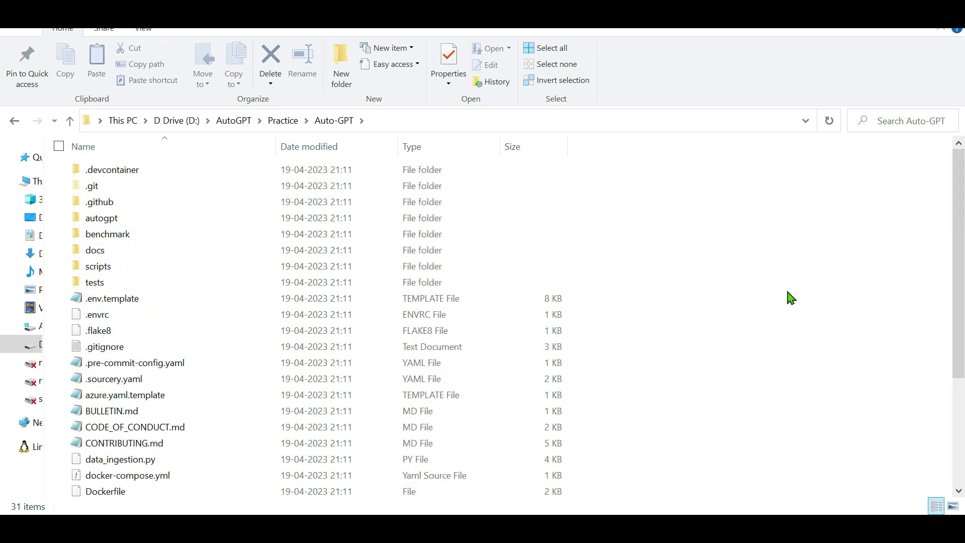
pyautogui.scroll(-4, 791, 299)
pyautogui.scroll(4, 791, 297)
pyautogui.scroll(-4, 760, 296)
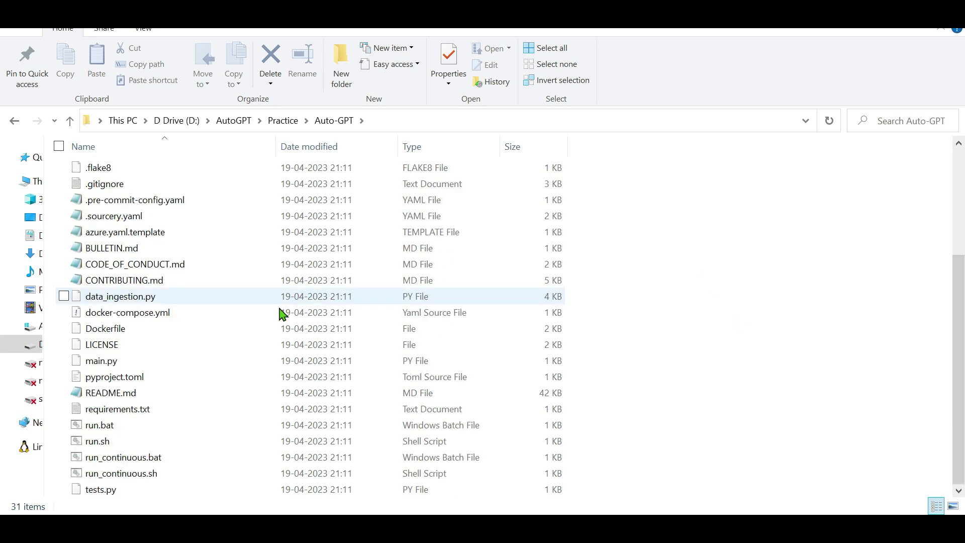
# Open the other Auto-GPT folder located directly under AutoGPT on D Drive and look through its files
pyautogui.click(277, 124)
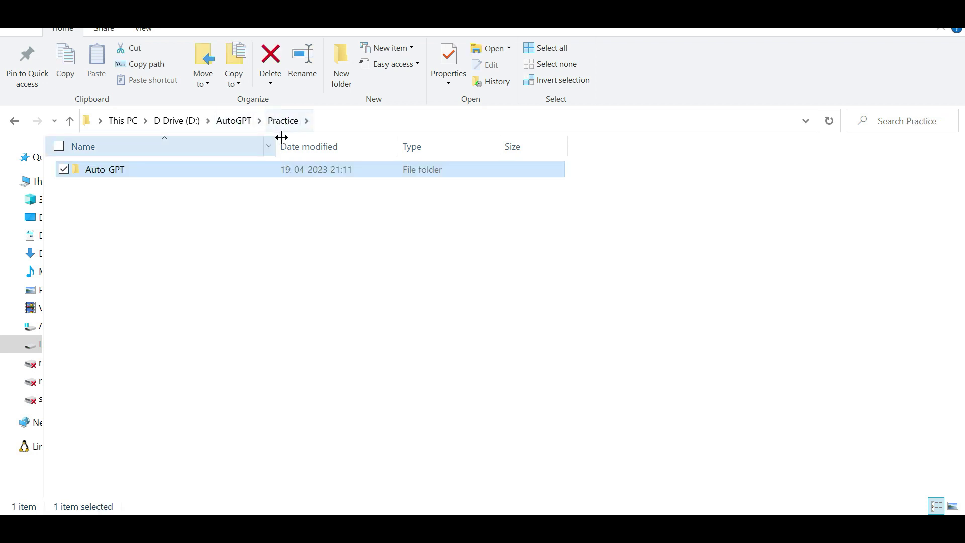
pyautogui.click(232, 121)
pyautogui.doubleClick(274, 175)
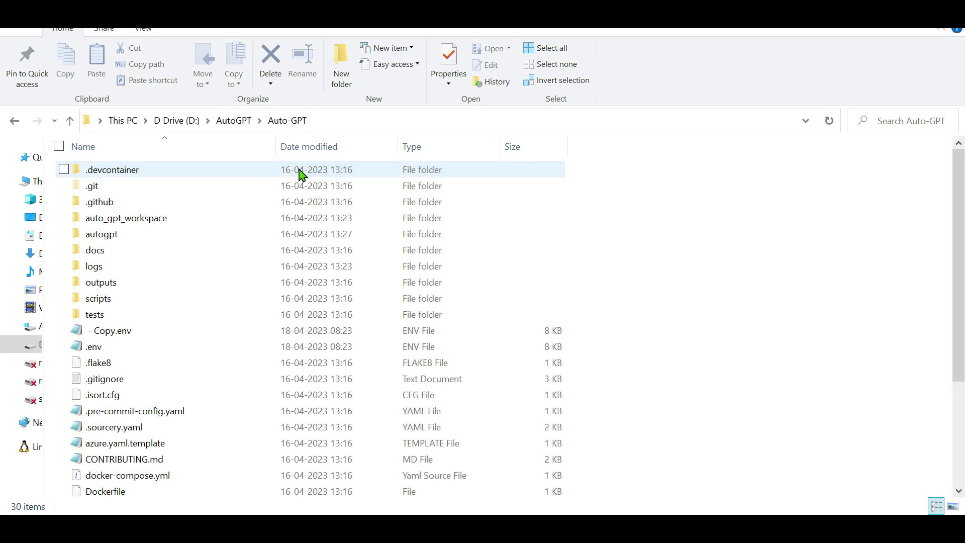
pyautogui.scroll(-3, 660, 362)
pyautogui.scroll(3, 678, 342)
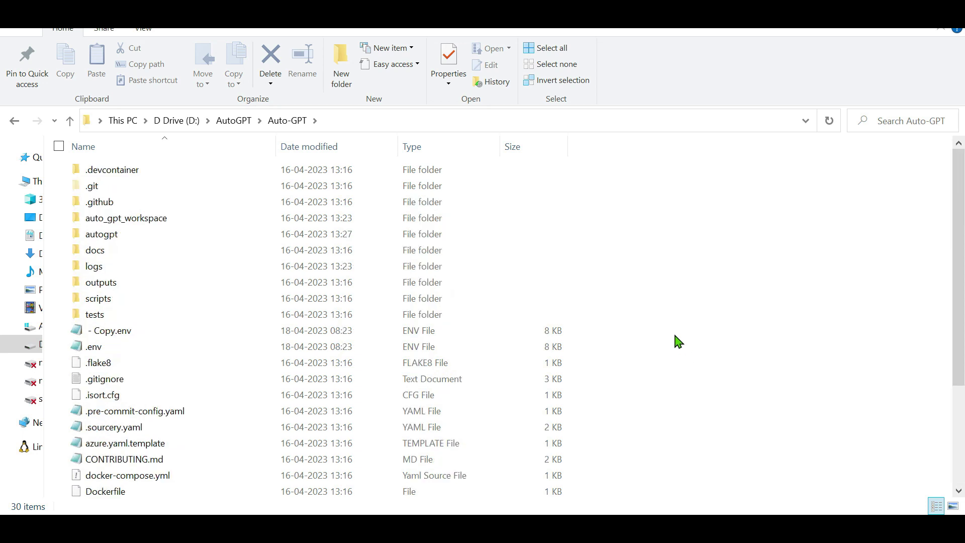
# Go back to the Auto-GPT folder inside Practice and review its contents
pyautogui.click(227, 122)
pyautogui.doubleClick(328, 187)
pyautogui.doubleClick(348, 172)
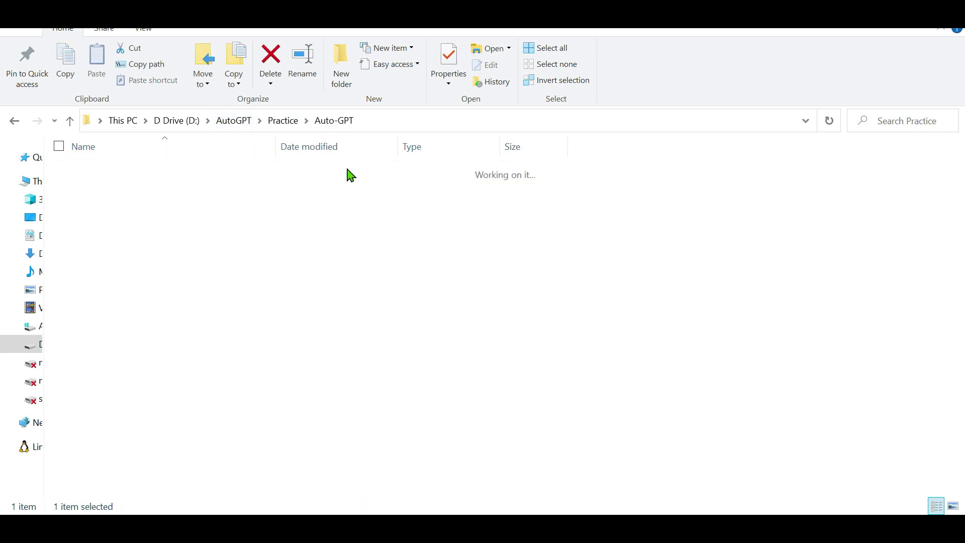
pyautogui.scroll(-3, 714, 292)
pyautogui.scroll(3, 732, 344)
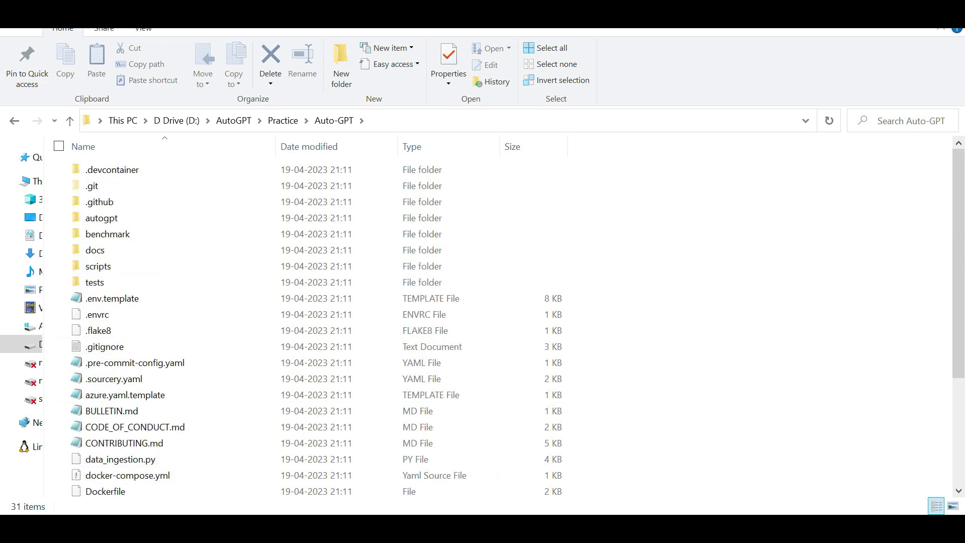
# Check the README's directory and dependency instructions in Chrome, and open a Command Prompt in the Practice\Auto-GPT folder from File Explorer
pyautogui.hotkey('alt', 'Tab')
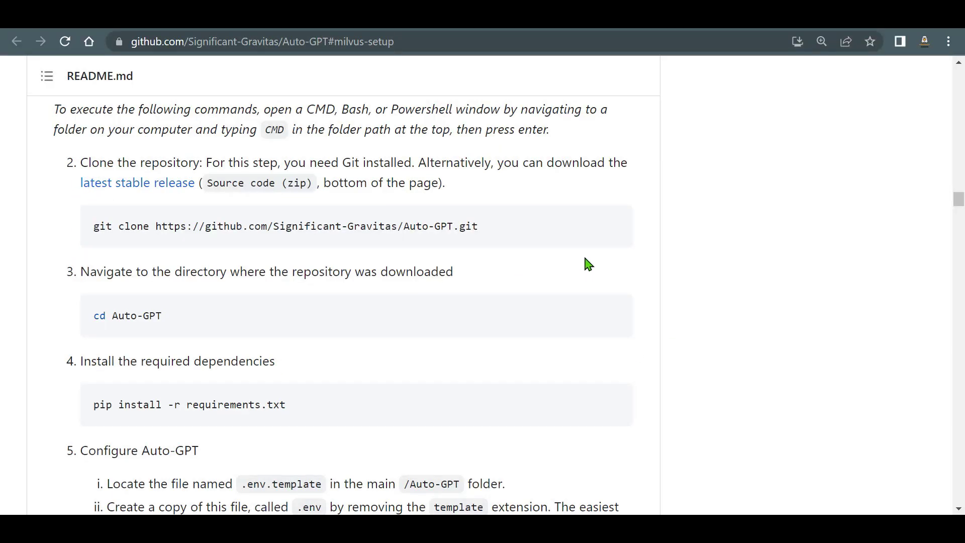
pyautogui.scroll(-3, 752, 257)
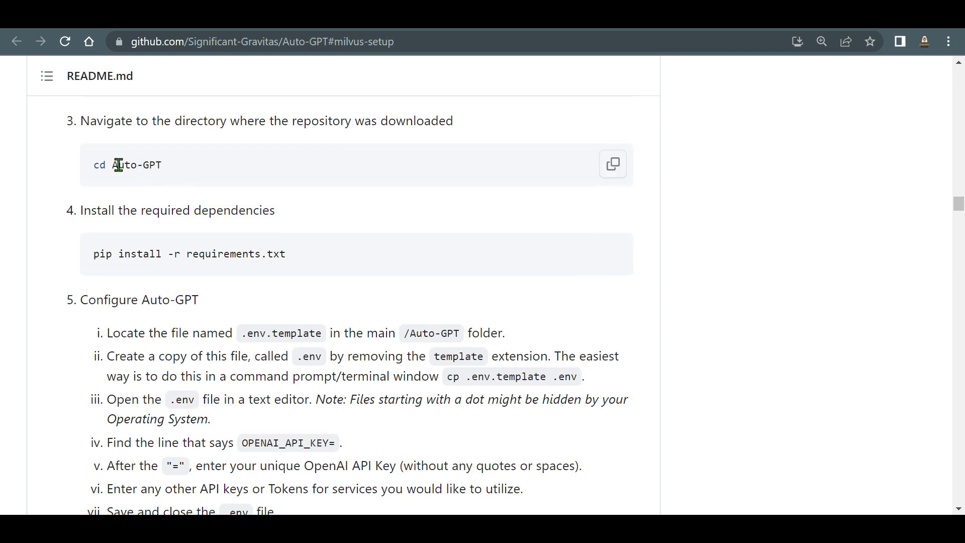
pyautogui.moveTo(119, 500)
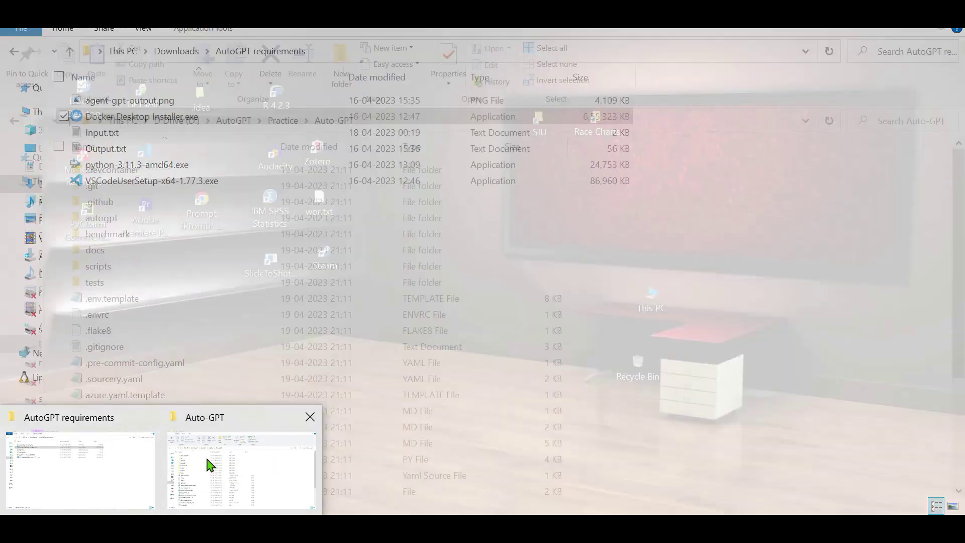
pyautogui.click(212, 465)
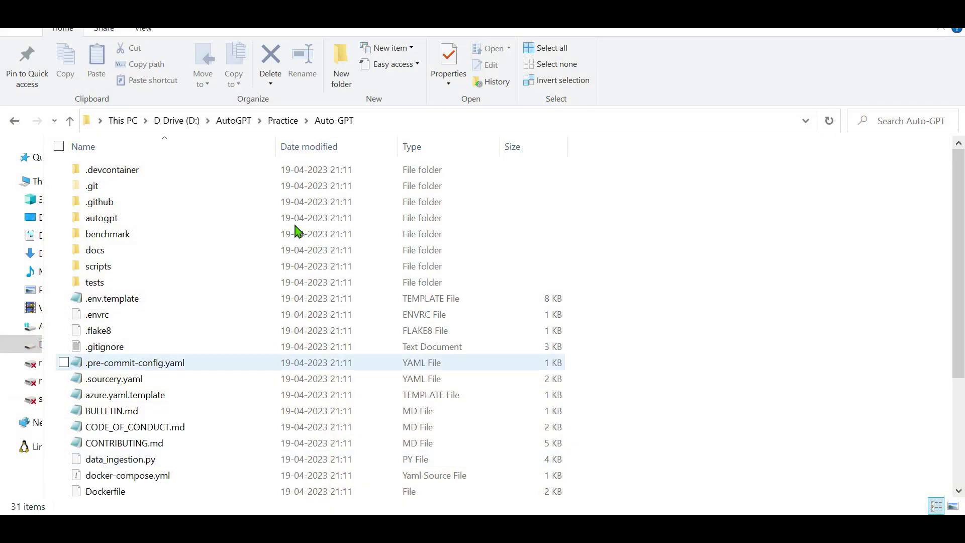
pyautogui.click(282, 120)
pyautogui.doubleClick(280, 173)
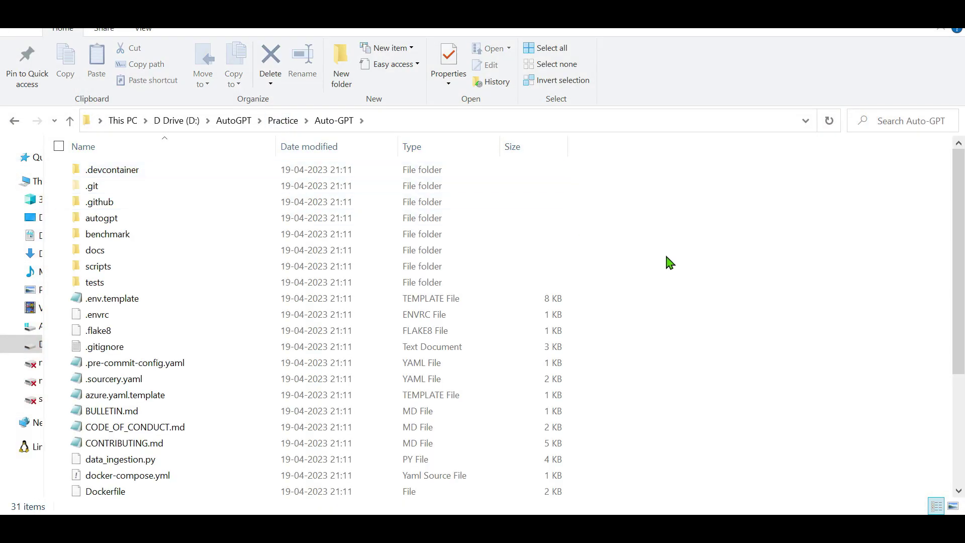
pyautogui.click(575, 125)
pyautogui.write('cmd')
pyautogui.press('Return')
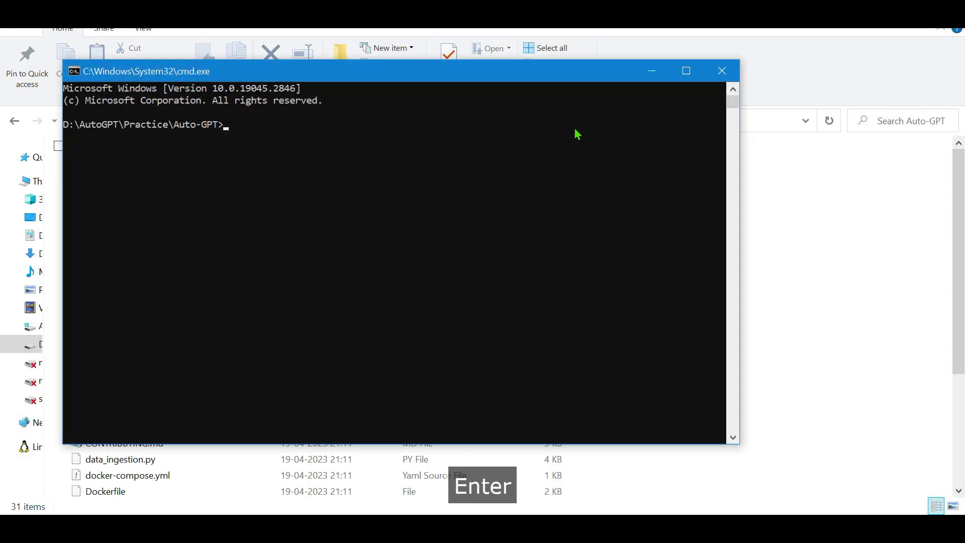
# Copy "pip install -r requirements.txt" from the README in Chrome, run it in the Command Prompt, and close that window when it finishes
pyautogui.hotkey('alt', 'Tab')
pyautogui.hotkey('alt', 'Tab')
pyautogui.click(611, 258)
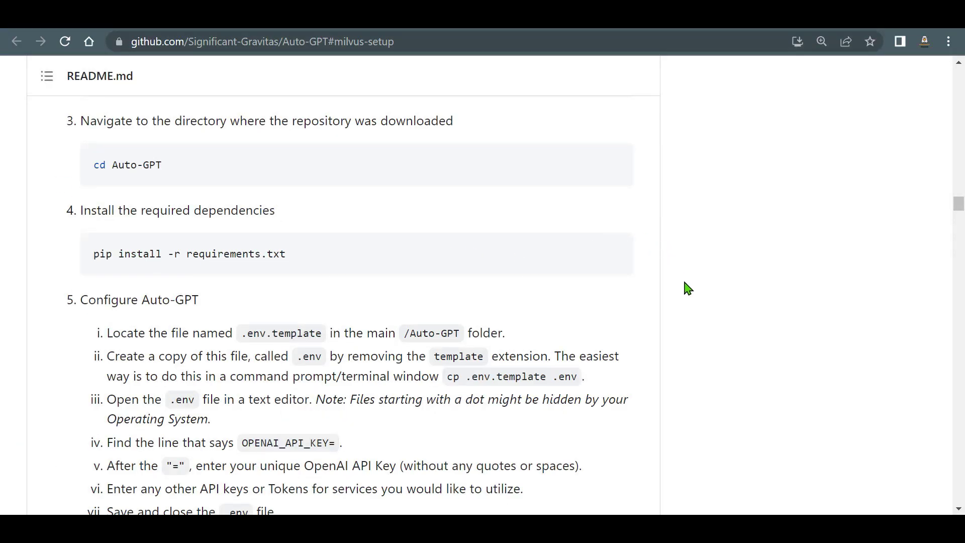
pyautogui.hotkey('alt', 'Tab')
pyautogui.press('Tab')
pyautogui.hotkey('ctrl', 'v')
pyautogui.press('Return')
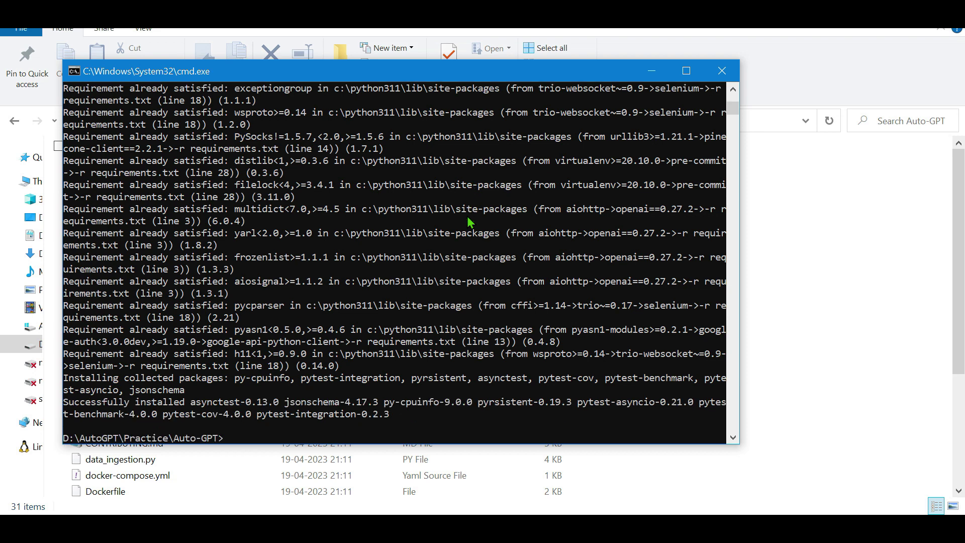
pyautogui.click(721, 70)
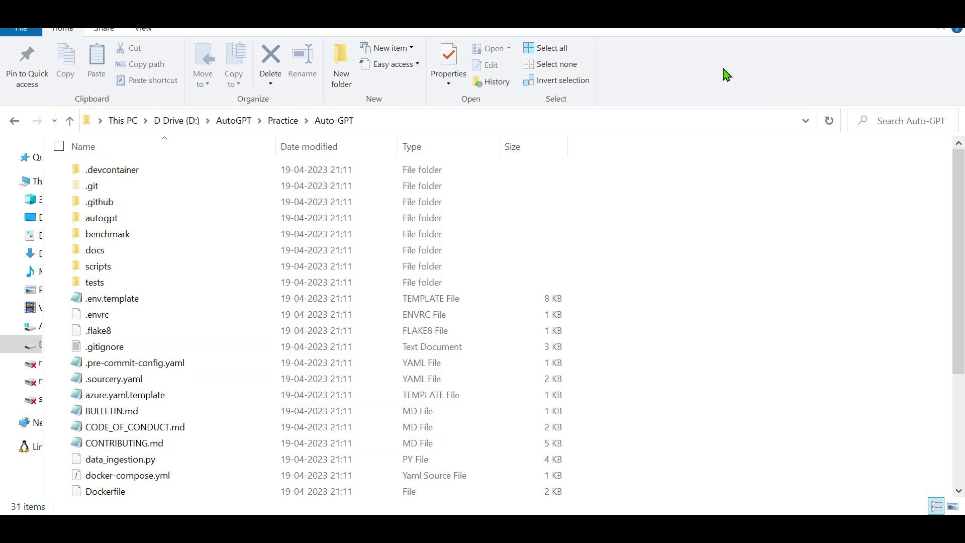
# Rename the .env.template file in the Auto-GPT folder to .env
pyautogui.rightClick(467, 300)
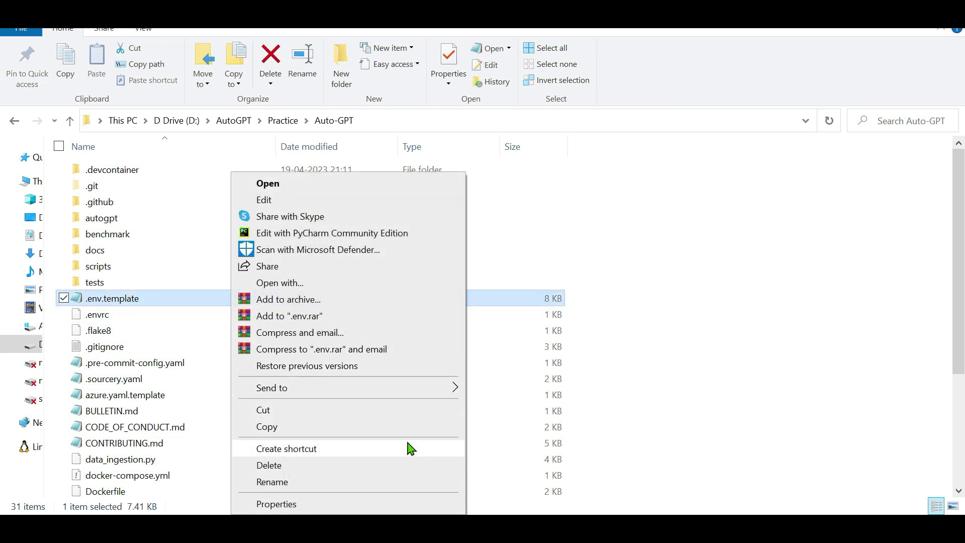
pyautogui.click(401, 480)
pyautogui.press('Right')
pyautogui.press('BackSpace')
pyautogui.press('BackSpace')
pyautogui.press('BackSpace')
pyautogui.press('BackSpace')
pyautogui.press('BackSpace')
pyautogui.press('BackSpace')
pyautogui.press('BackSpace')
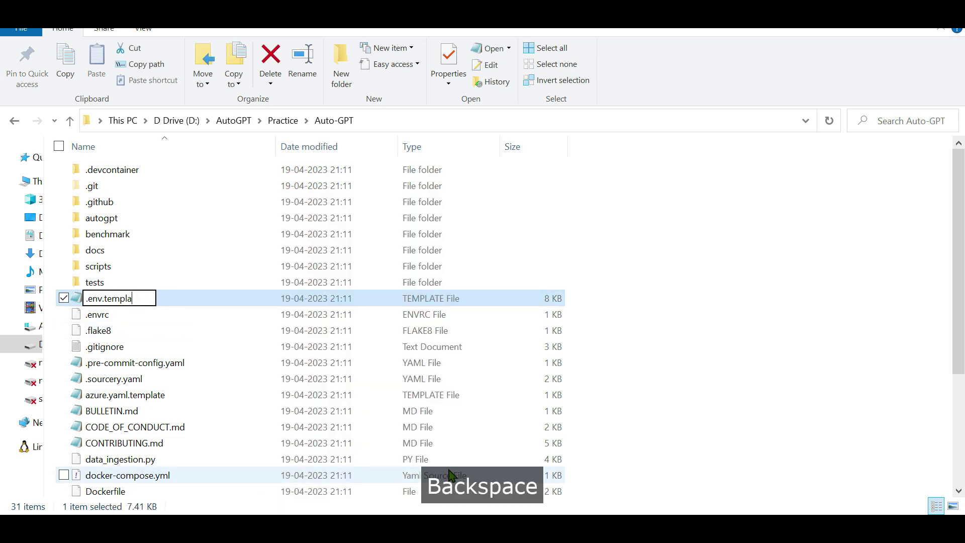
pyautogui.press('Return')
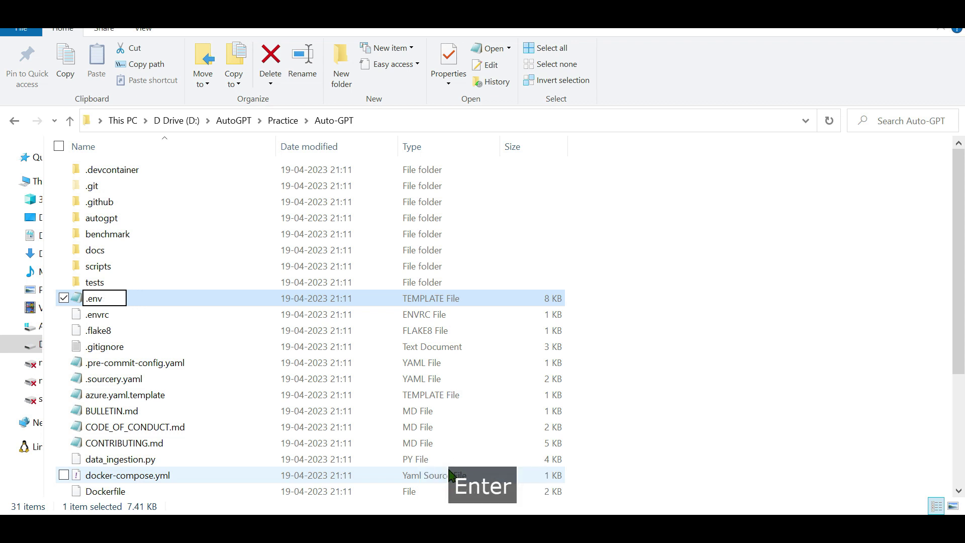
pyautogui.press('Return')
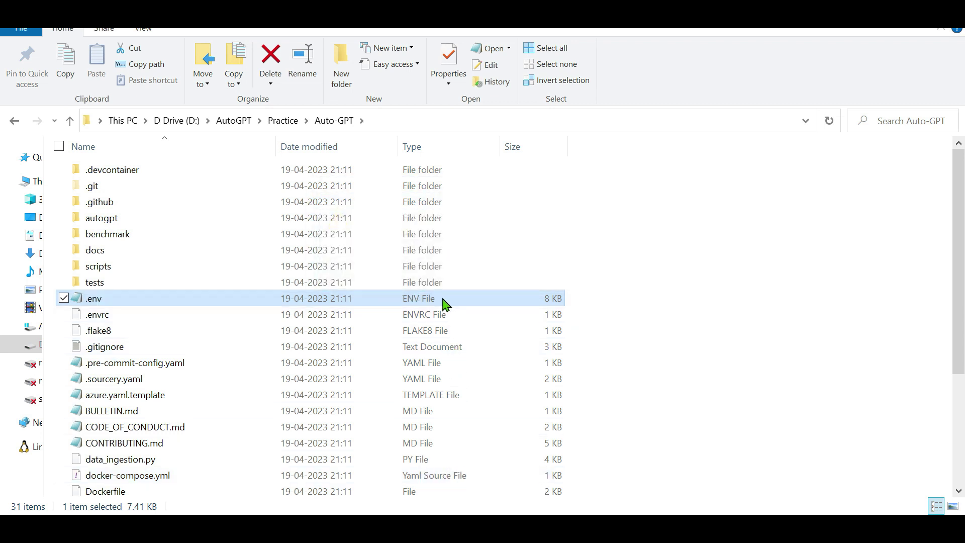
# Open the .env file in the text editor and select the word "key" in the OPENAI_API_KEY placeholder value
pyautogui.doubleClick(445, 298)
pyautogui.click(653, 50)
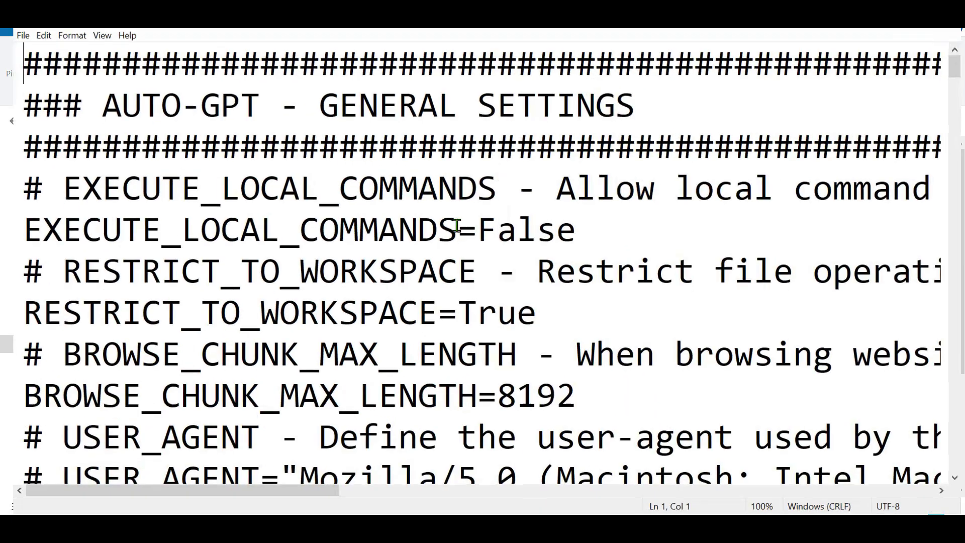
pyautogui.keyDown('ctrl'); pyautogui.scroll(-5, 403, 265); pyautogui.keyUp('ctrl')
pyautogui.keyDown('ctrl'); pyautogui.scroll(-2, 403, 265); pyautogui.keyUp('ctrl')
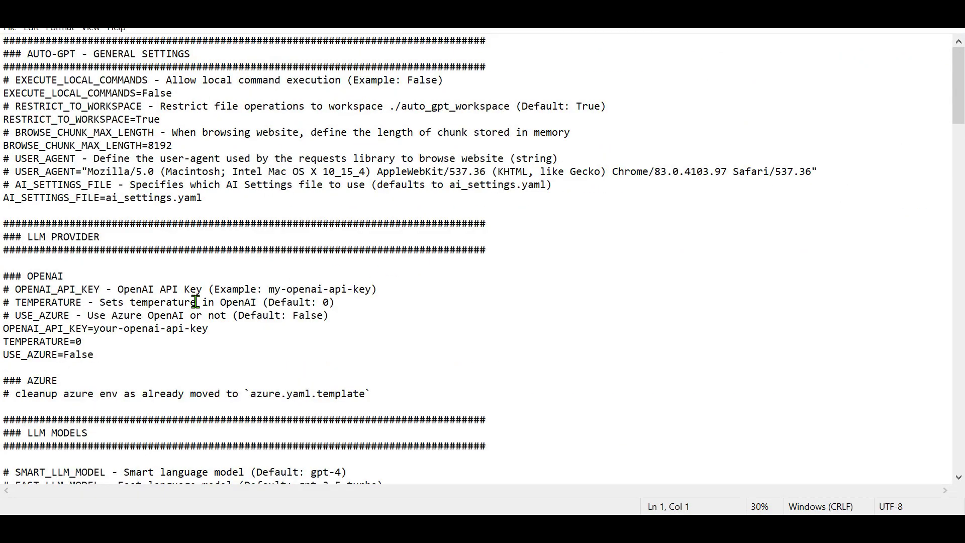
pyautogui.scroll(-4, 129, 289)
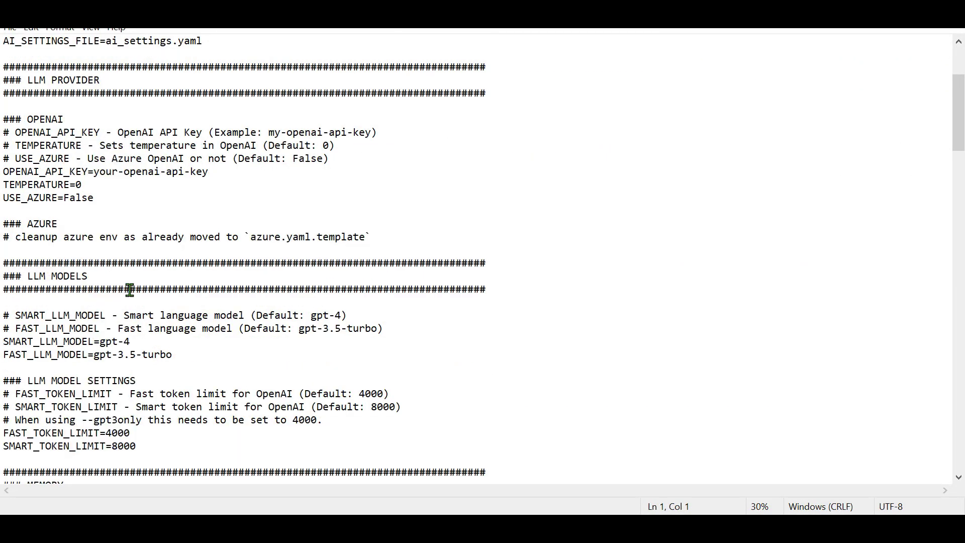
pyautogui.keyDown('ctrl'); pyautogui.scroll(1, 110, 223); pyautogui.keyUp('ctrl')
pyautogui.moveTo(123, 220); pyautogui.dragTo(276, 220)
pyautogui.click(282, 214)
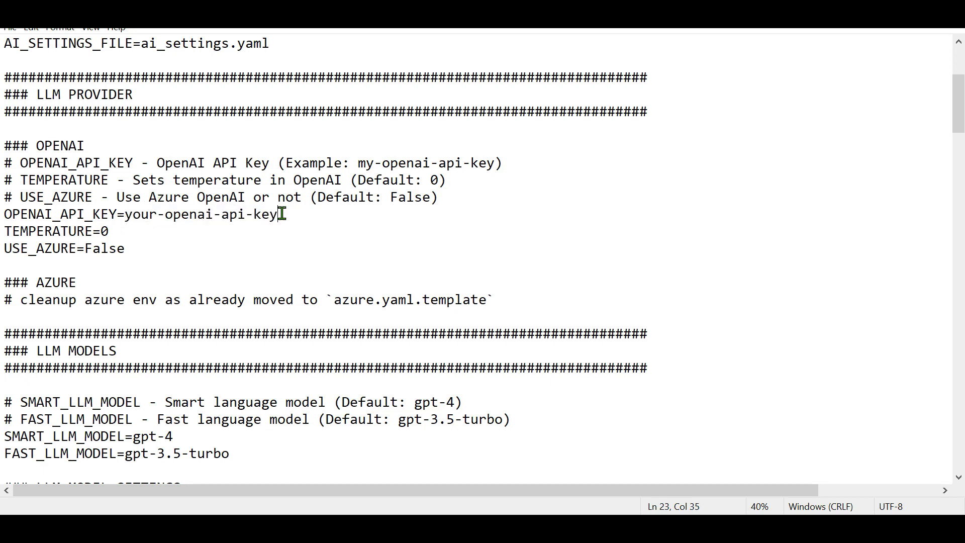
pyautogui.moveTo(288, 215); pyautogui.dragTo(254, 214)
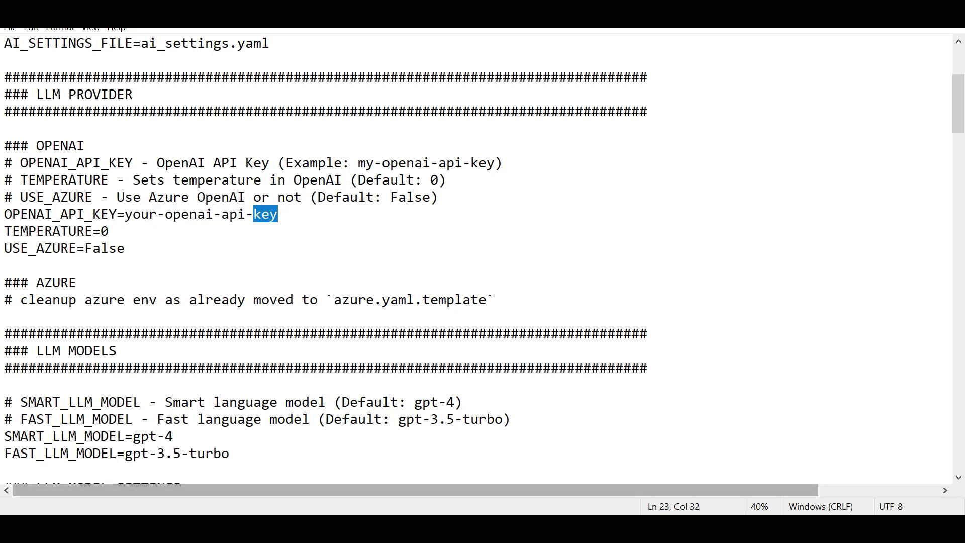
# Switch to Chrome, search Google for "chat gpt key api" in a new tab, and open the OpenAI API key page
pyautogui.moveTo(168, 527)
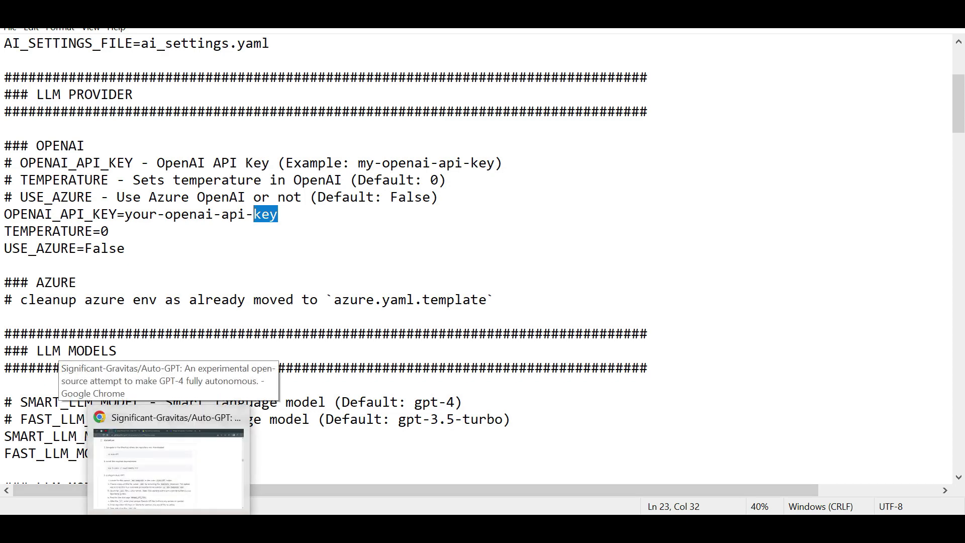
pyautogui.click(166, 468)
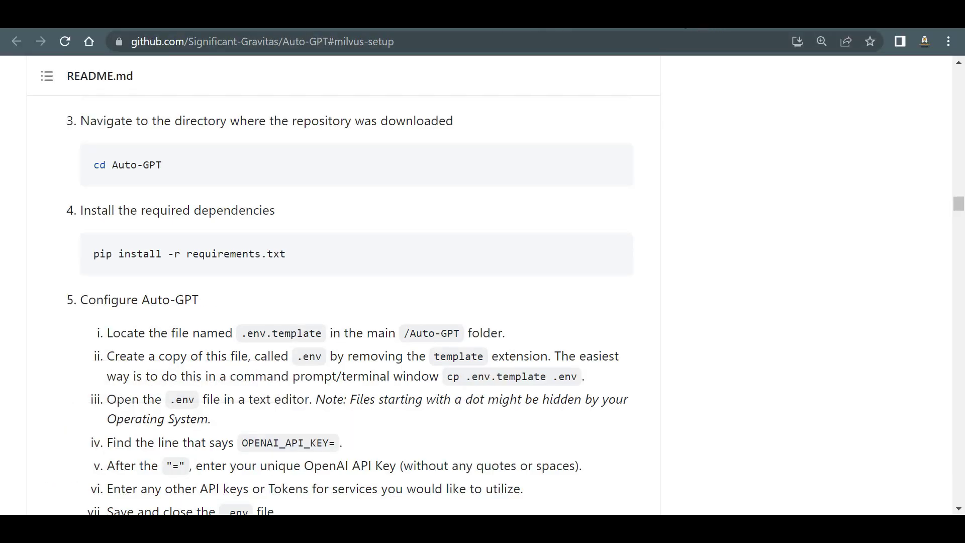
pyautogui.hotkey('ctrl', 't')
pyautogui.write('chat')
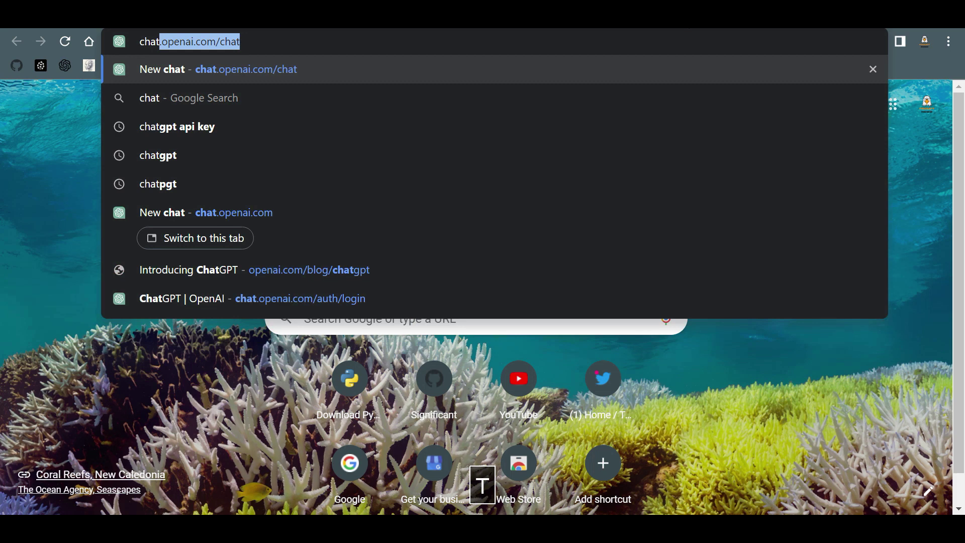
pyautogui.write(' gpt key api')
pyautogui.press('Return')
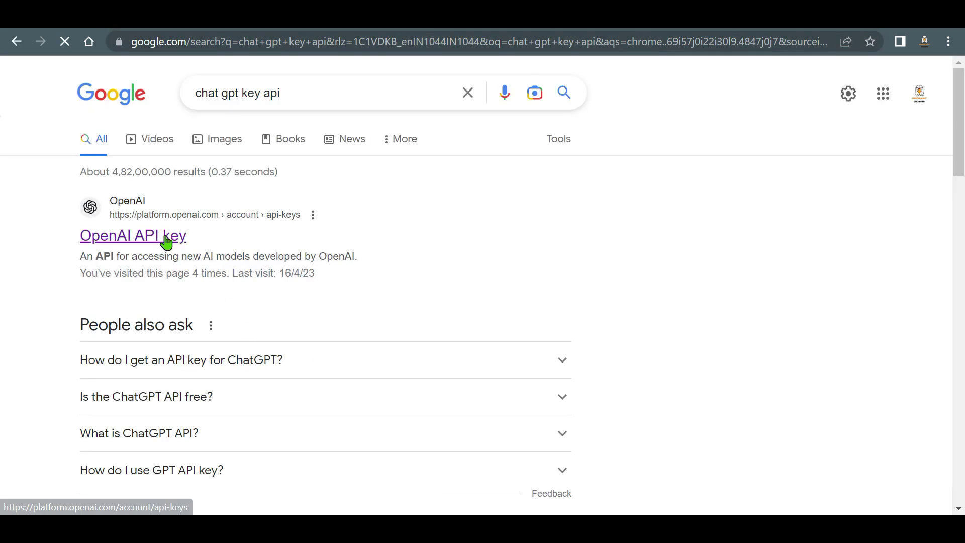
pyautogui.click(165, 239)
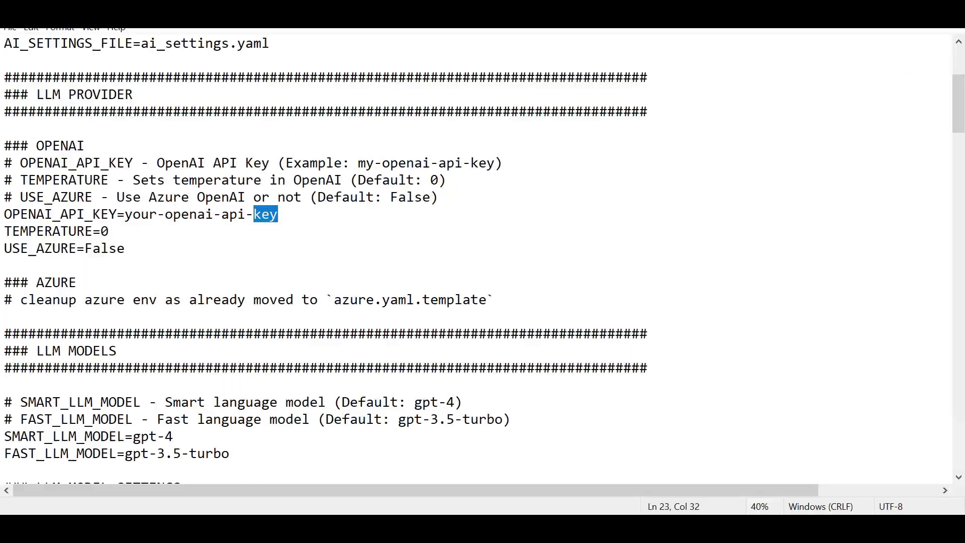
# Review the OPENAI_API_KEY placeholder and the LLM model and token limit settings in the .env file
pyautogui.click(295, 216)
pyautogui.moveTo(295, 215); pyautogui.dragTo(135, 216)
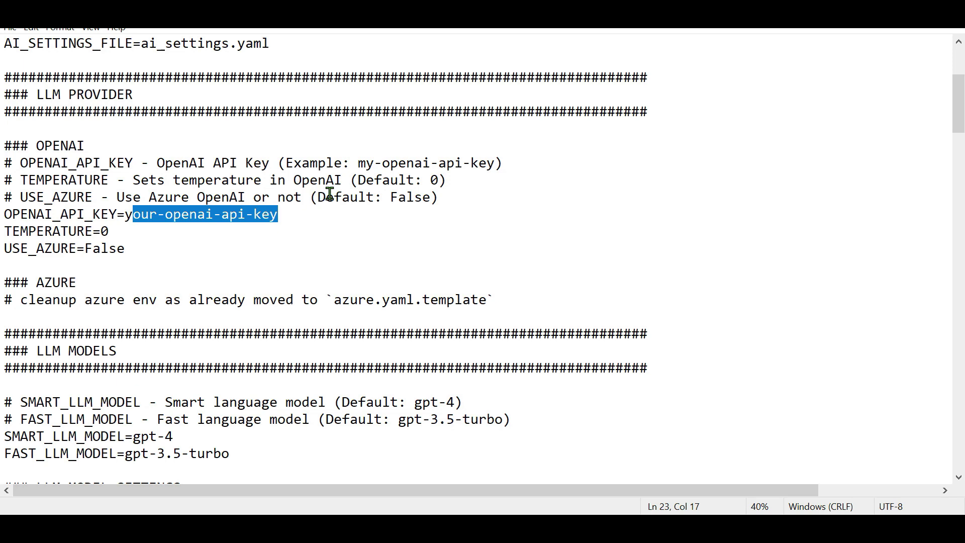
pyautogui.scroll(-4, 352, 181)
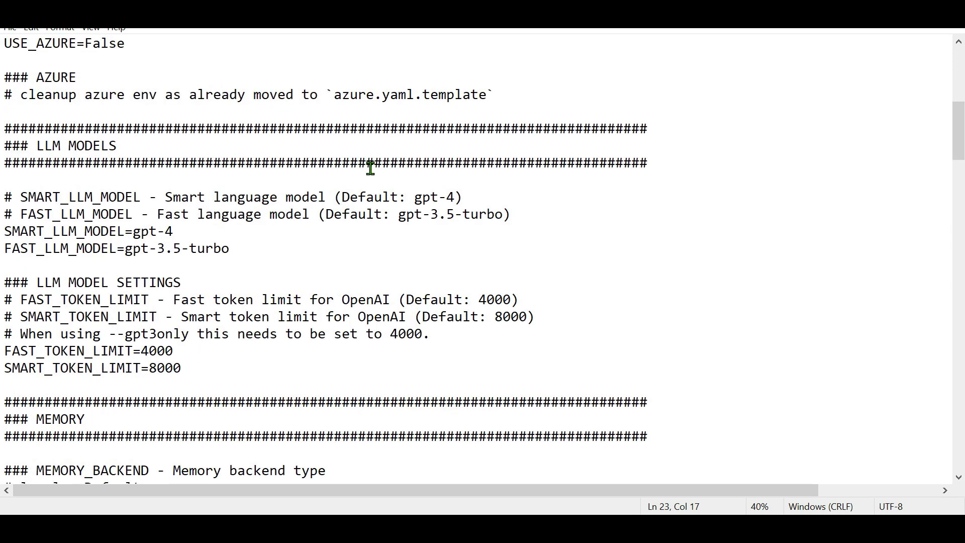
pyautogui.click(201, 234)
pyautogui.click(252, 247)
pyautogui.scroll(-4, 517, 239)
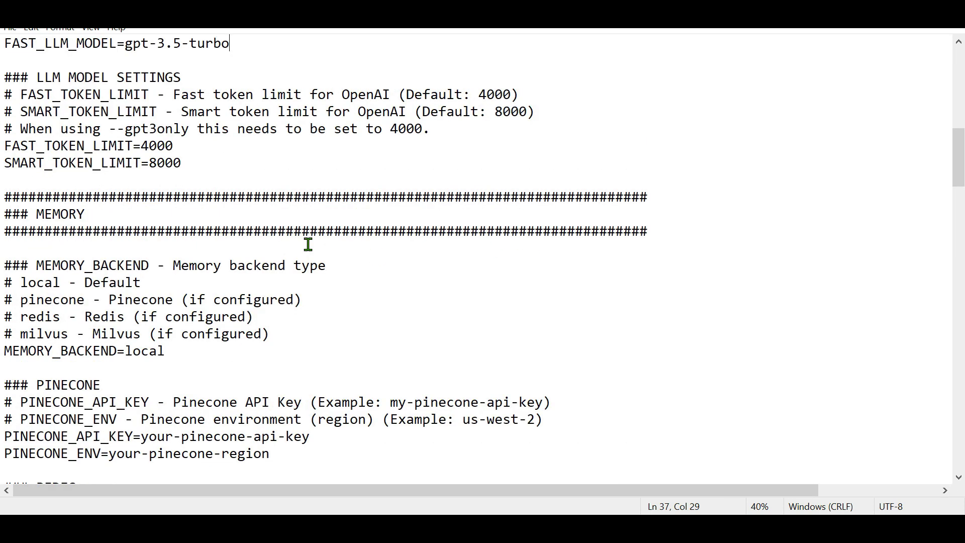
pyautogui.scroll(-2, 443, 194)
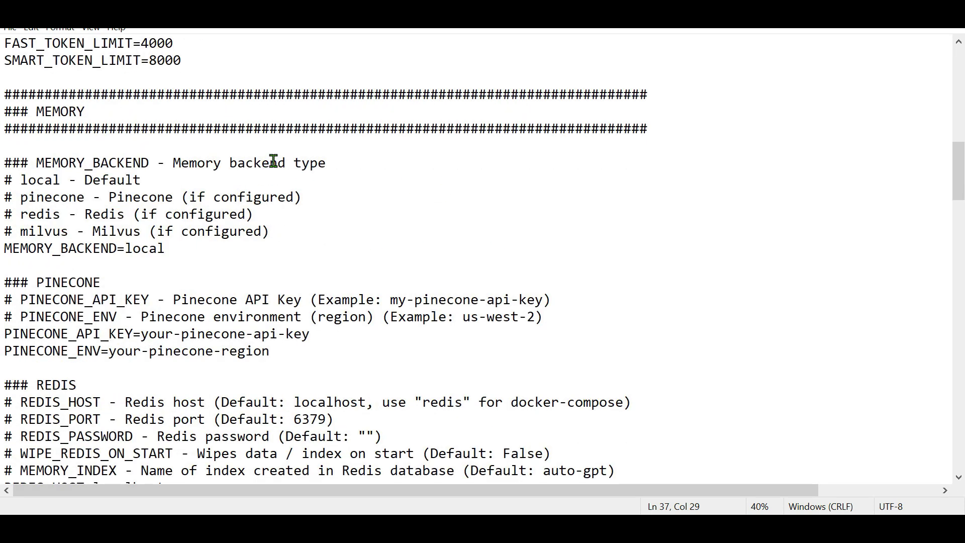
# Examine the local, pinecone, redis and milvus options listed for the memory backend in the .env file
pyautogui.moveTo(271, 232); pyautogui.dragTo(2, 190)
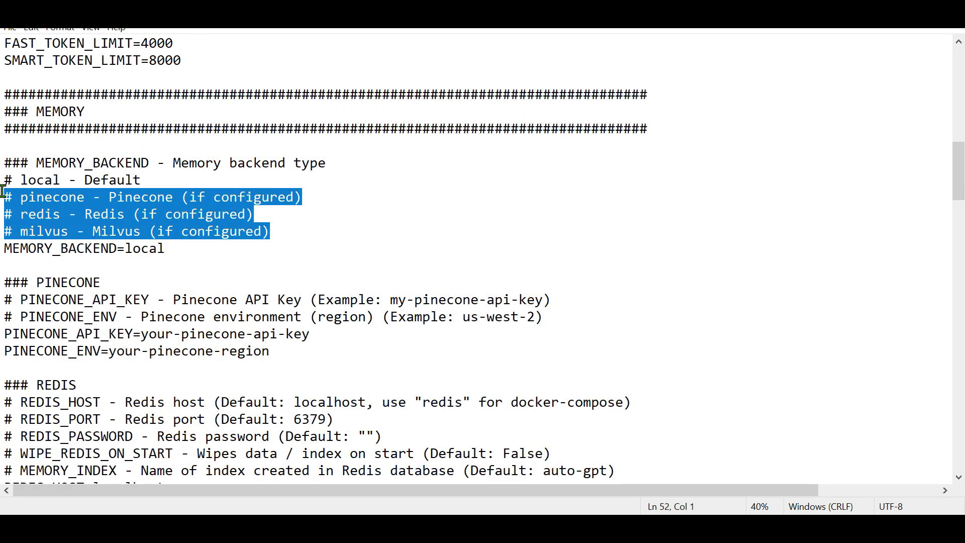
pyautogui.click(189, 197)
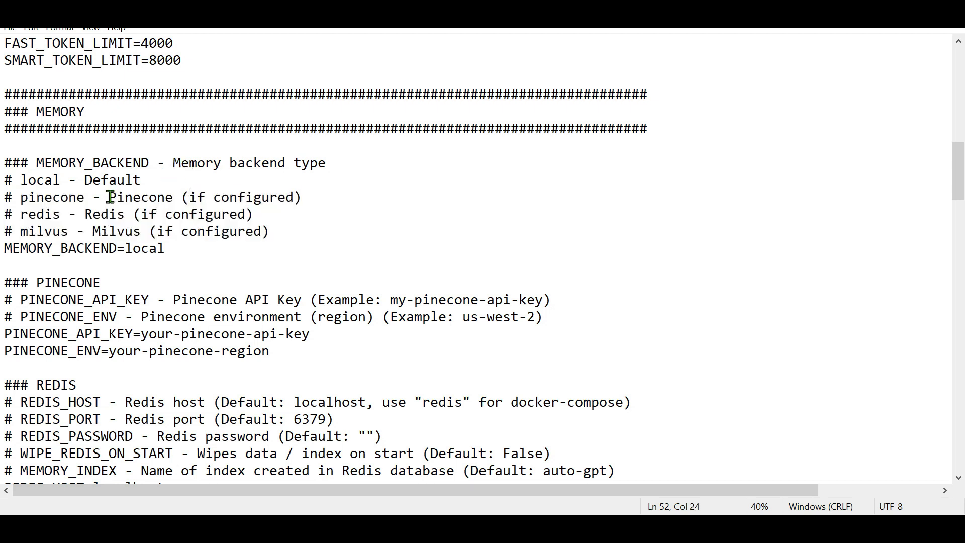
pyautogui.moveTo(37, 180); pyautogui.dragTo(52, 215)
pyautogui.click(85, 197)
pyautogui.click(44, 231)
pyautogui.click(224, 248)
pyautogui.click(283, 230)
pyautogui.click(99, 191)
pyautogui.click(117, 179)
# Set MEMORY_BACKEND to redis in the .env file and save the file
pyautogui.moveTo(312, 196); pyautogui.dragTo(19, 196)
pyautogui.click(321, 200)
pyautogui.press('BackSpace')
pyautogui.press('BackSpace')
pyautogui.press('BackSpace')
pyautogui.press('BackSpace')
pyautogui.press('BackSpace')
pyautogui.write('redis')
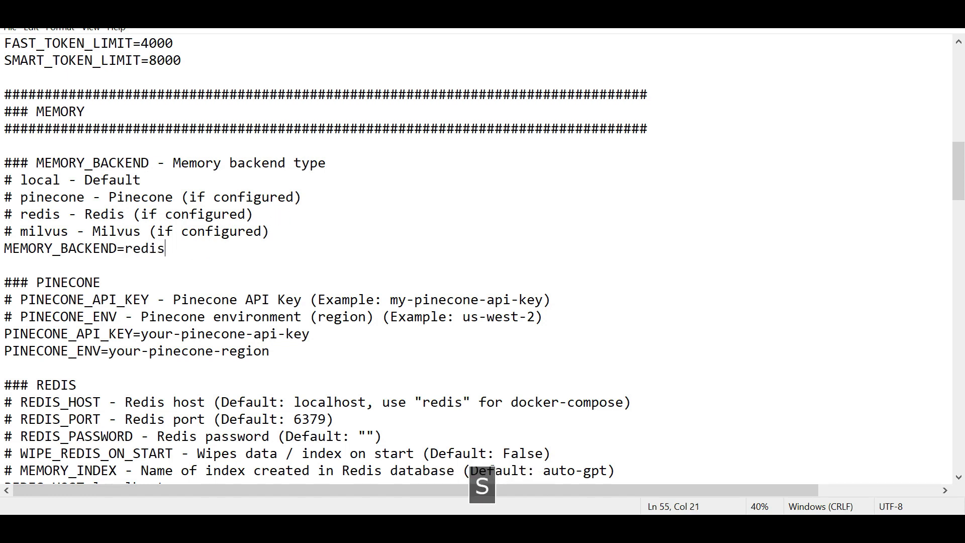
pyautogui.hotkey('ctrl', 's')
# Examine the PINECONE_API_KEY and PINECONE_ENV placeholder values in the Pinecone section
pyautogui.scroll(-2, 453, 236)
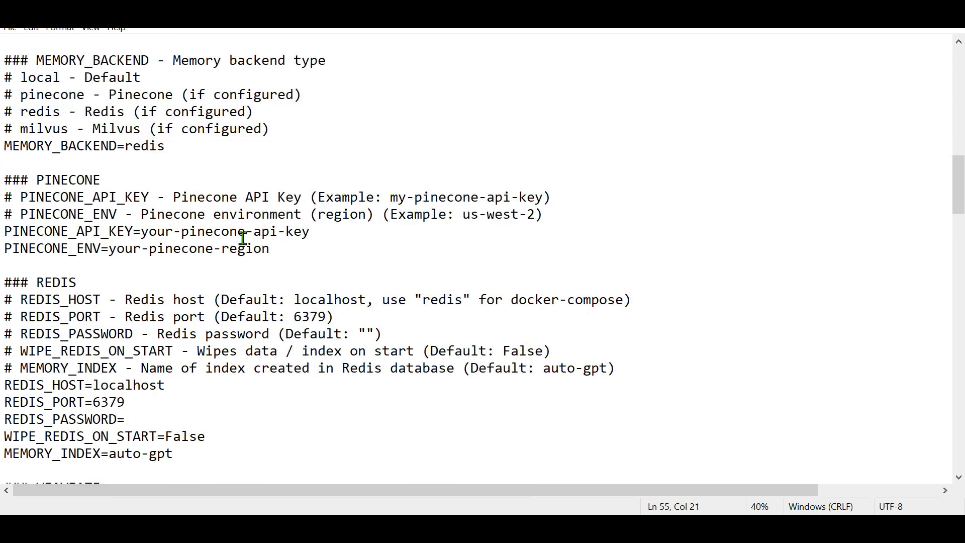
pyautogui.click(111, 182)
pyautogui.click(135, 232)
pyautogui.moveTo(332, 232); pyautogui.dragTo(148, 230)
pyautogui.moveTo(276, 250); pyautogui.dragTo(125, 250)
# Enter the Redis password as the REDIS_PASSWORD value in the Redis section
pyautogui.scroll(-2, 272, 201)
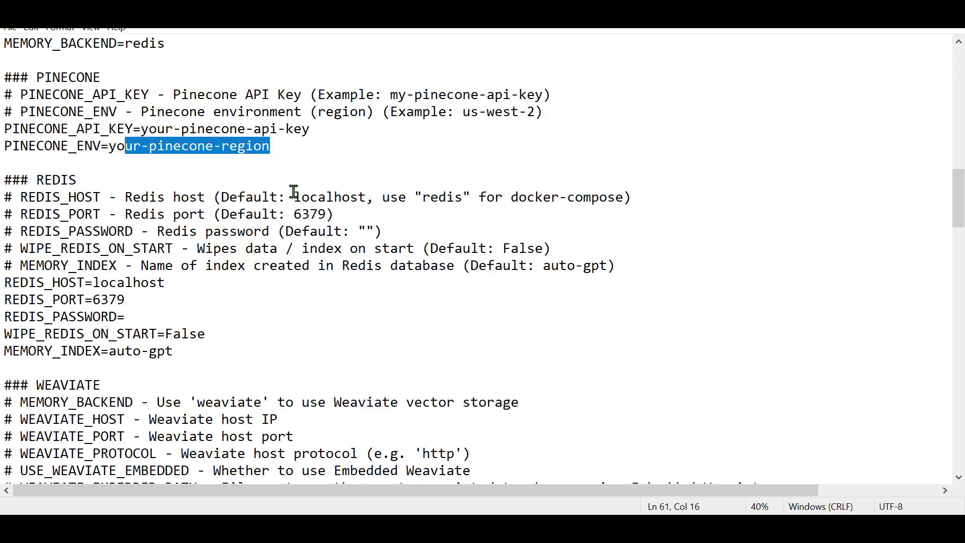
pyautogui.click(307, 231)
pyautogui.click(181, 285)
pyautogui.click(156, 303)
pyautogui.click(204, 317)
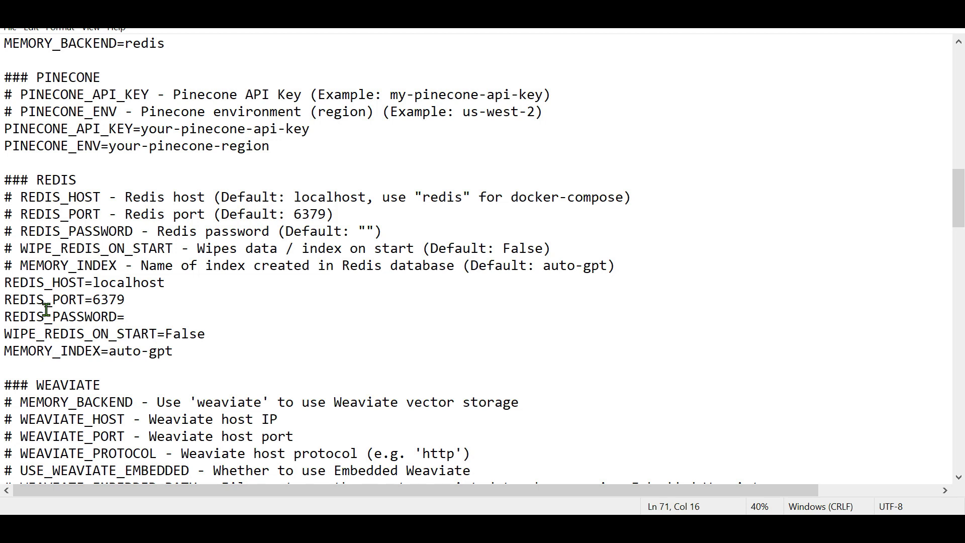
pyautogui.write('my')
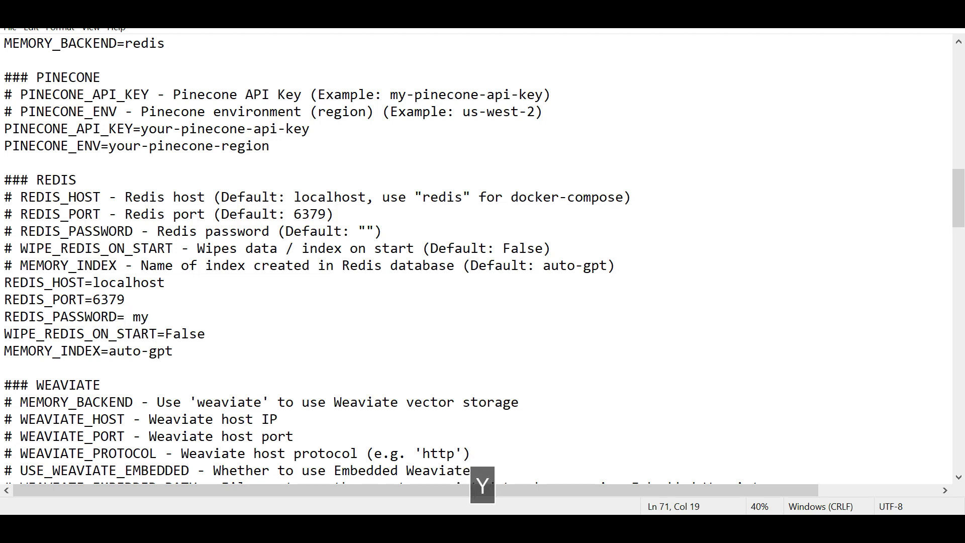
pyautogui.write('_password')
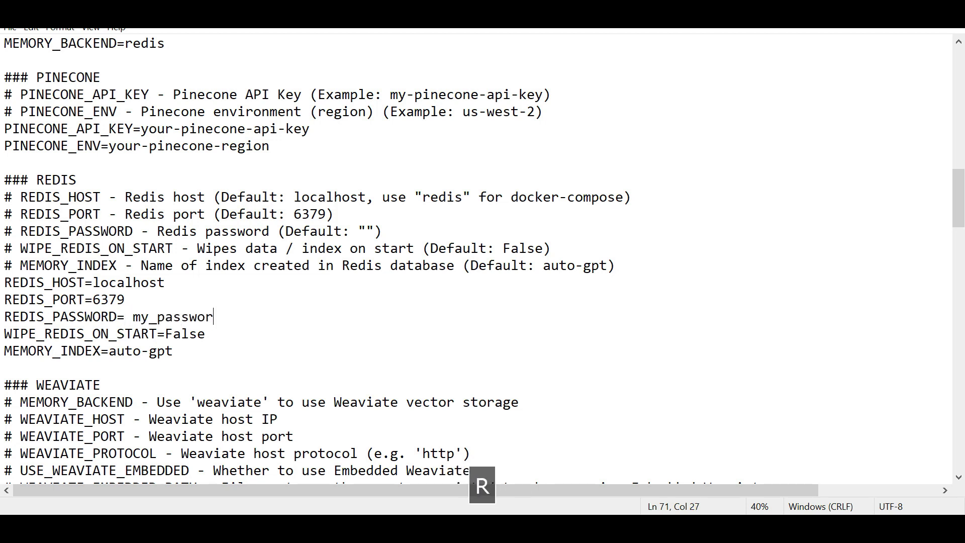
# Look through the remaining provider sections and highlight the GOOGLE_API_KEY placeholder value in the Google section
pyautogui.scroll(-2, 342, 236)
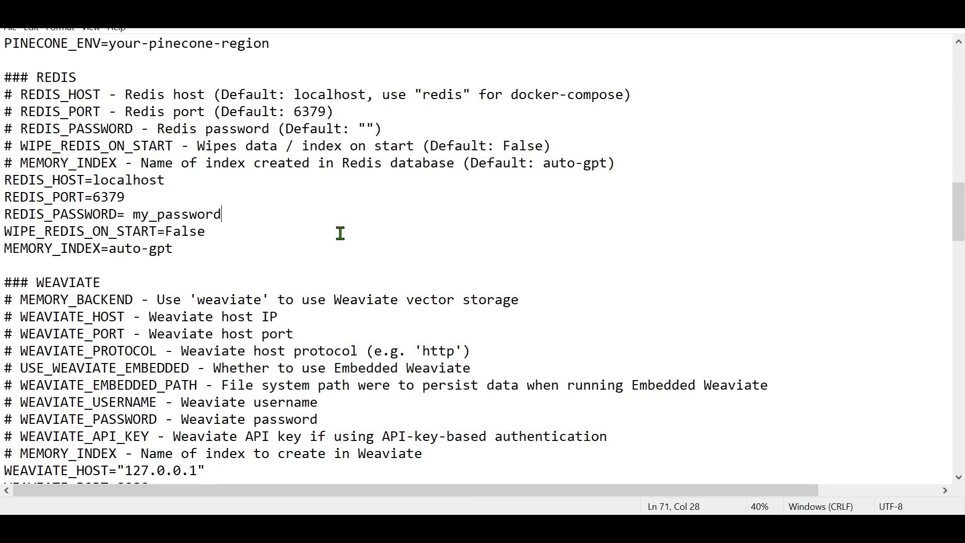
pyautogui.scroll(-4, 337, 234)
pyautogui.scroll(-4, 332, 233)
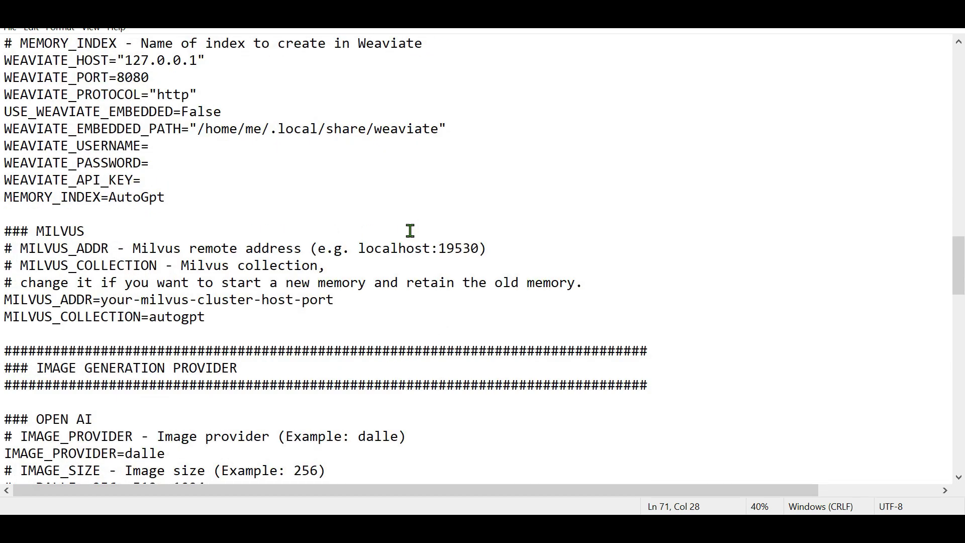
pyautogui.scroll(-4, 412, 226)
pyautogui.scroll(-12, 417, 219)
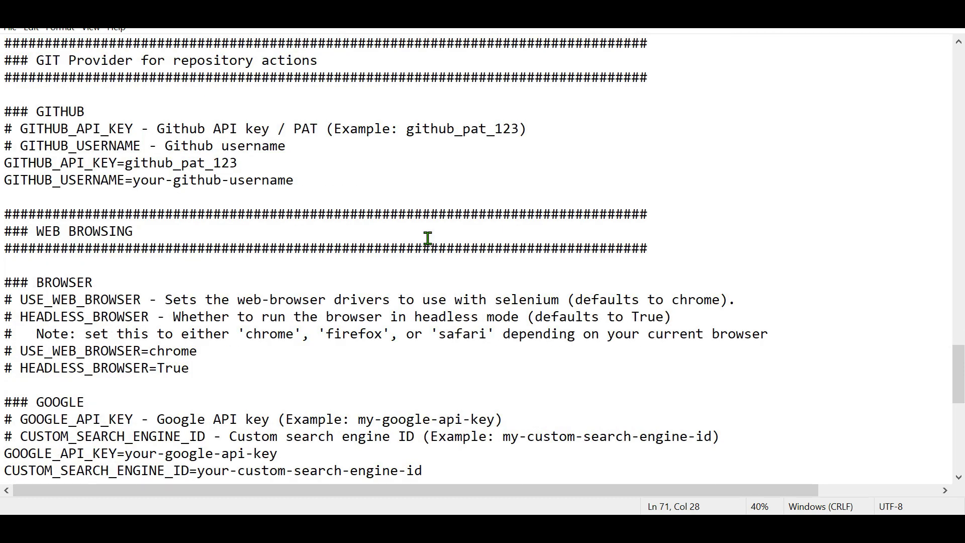
pyautogui.scroll(-6, 425, 244)
pyautogui.click(292, 147)
pyautogui.click(433, 162)
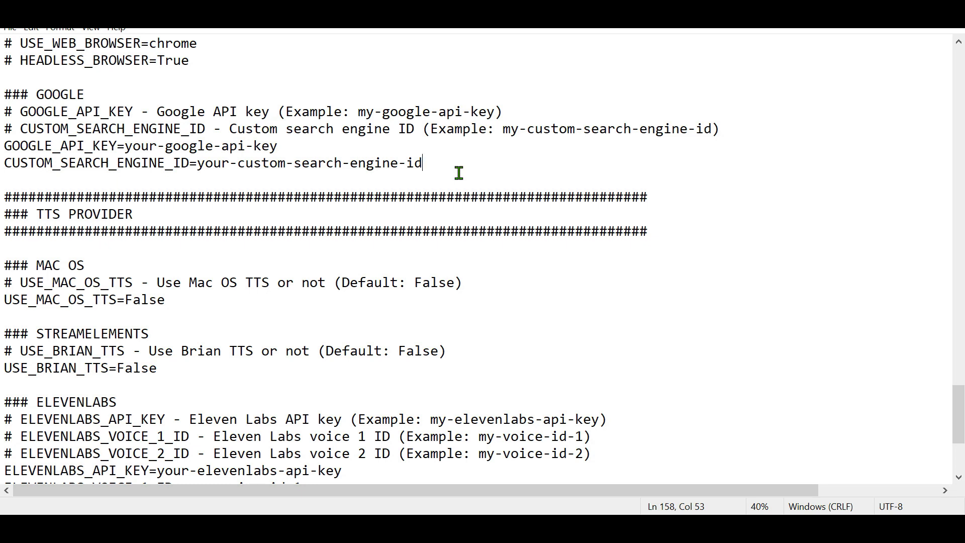
pyautogui.click(316, 148)
pyautogui.moveTo(125, 147); pyautogui.dragTo(280, 146)
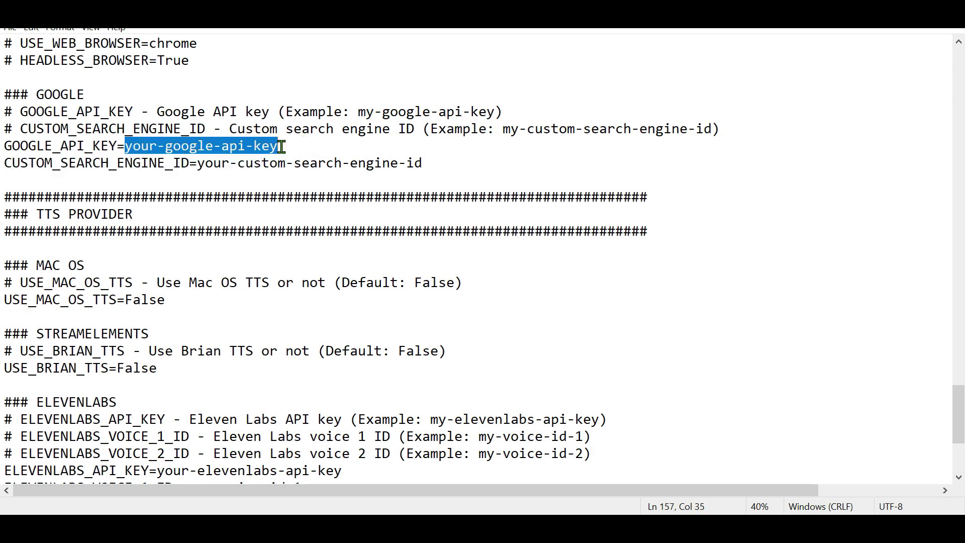
# Examine the TTS provider settings and highlight the ELEVENLABS_VOICE_1_ID placeholder value
pyautogui.scroll(-2, 447, 272)
pyautogui.scroll(-2, 489, 244)
pyautogui.scroll(2, 493, 249)
pyautogui.scroll(-2, 492, 250)
pyautogui.moveTo(321, 284); pyautogui.dragTo(181, 282)
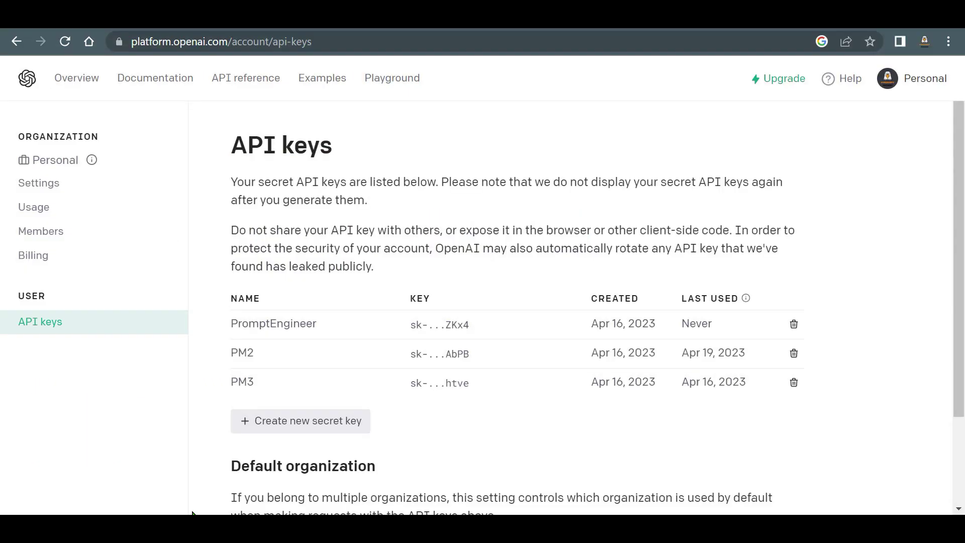
# Switch to Chrome and search Google for "element labs" in a new tab
pyautogui.hotkey('ctrl', 't')
pyautogui.write('le')
pyautogui.press('BackSpace')
pyautogui.press('BackSpace')
pyautogui.press('BackSpace')
pyautogui.write('eleme')
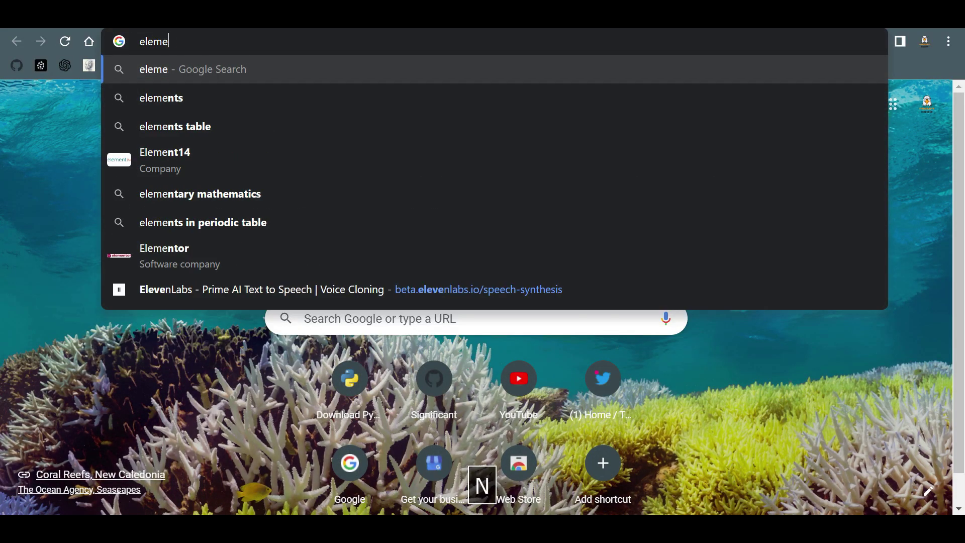
pyautogui.write('nt labs')
pyautogui.press('Return')
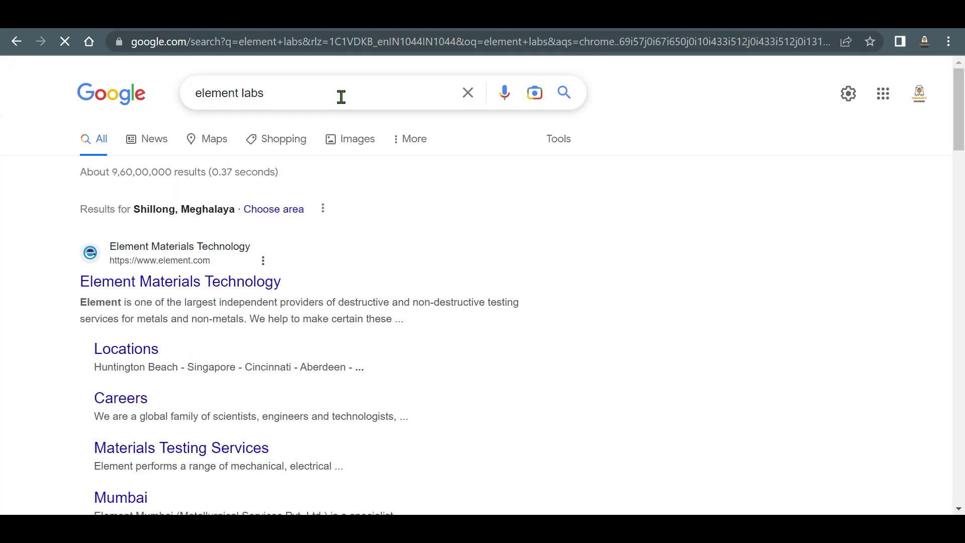
# Replace the Google search with "eleven labs" and open the ElevenLabs website
pyautogui.moveTo(340, 97); pyautogui.dragTo(182, 93)
pyautogui.write('eleven labs')
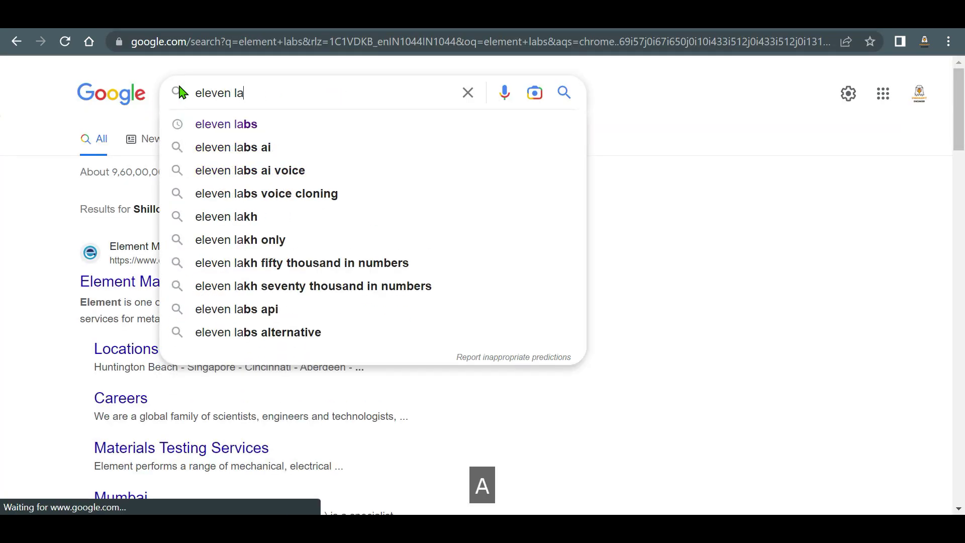
pyautogui.press('Return')
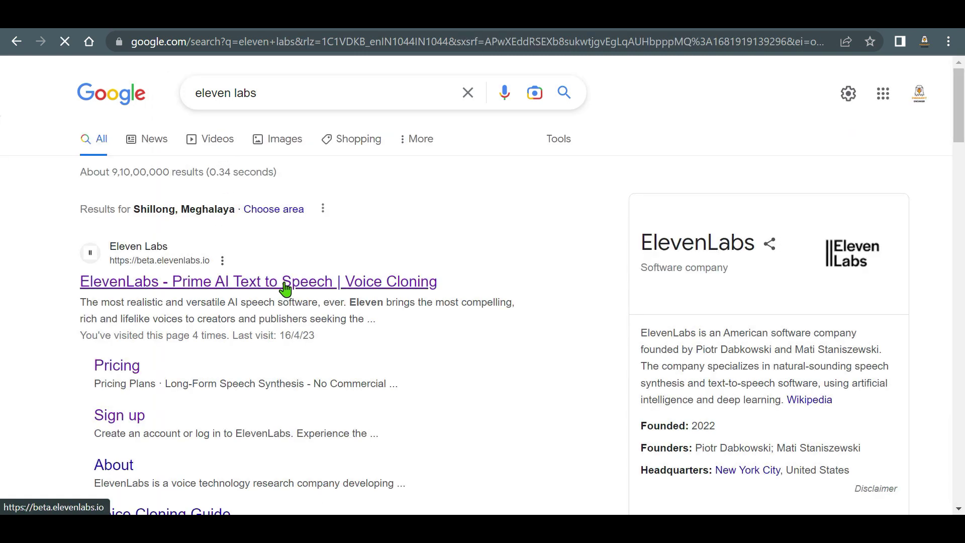
pyautogui.click(286, 285)
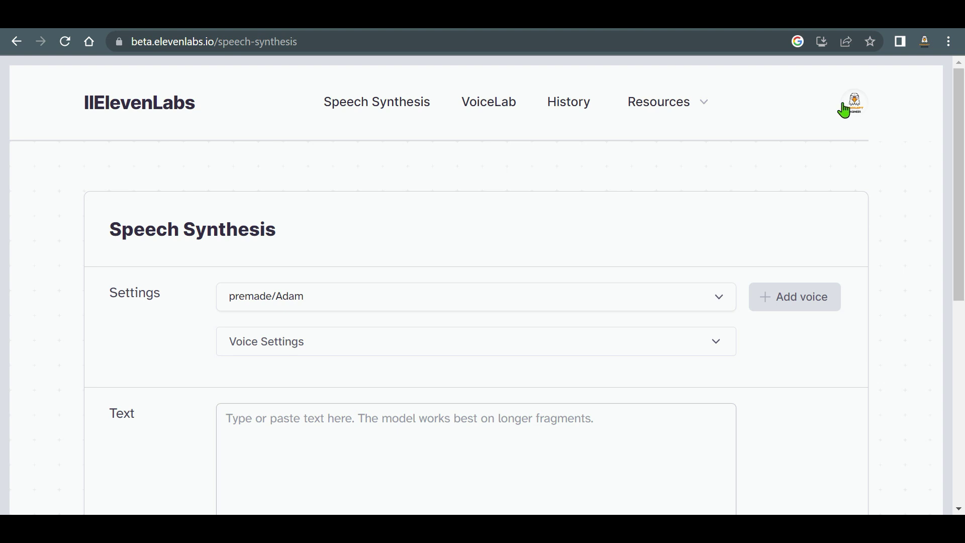
# Open the ElevenLabs profile settings to locate the API key, and close them again
pyautogui.click(850, 103)
pyautogui.click(745, 195)
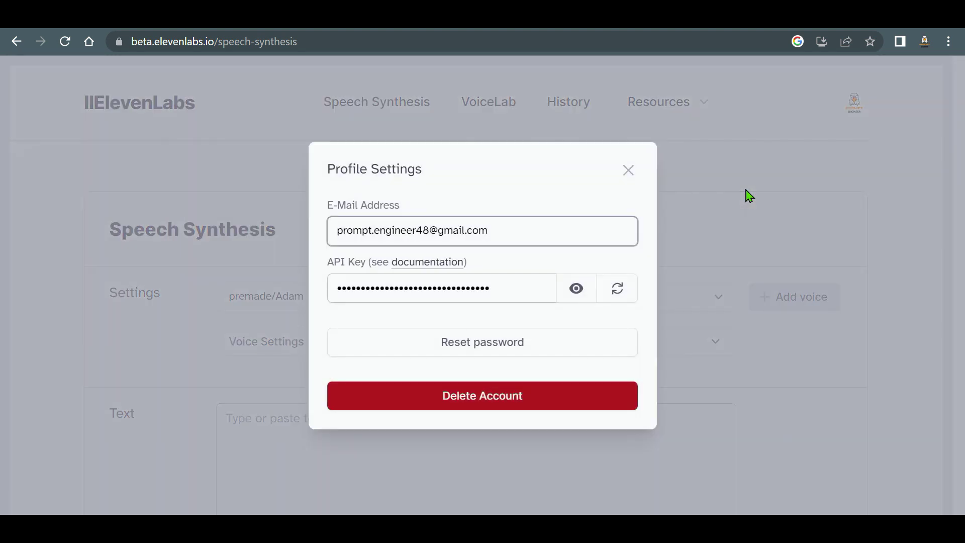
pyautogui.click(627, 171)
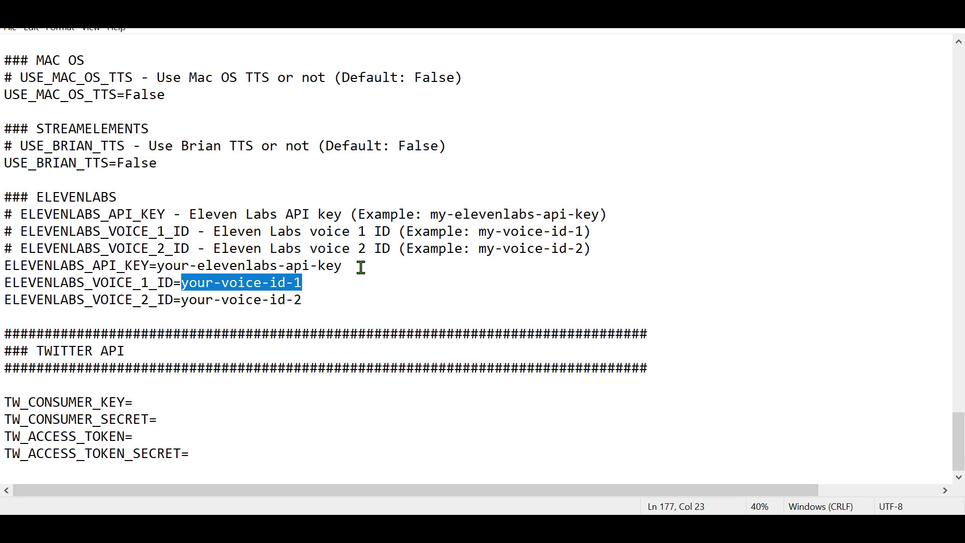
# Switch back to the .env file and examine the ElevenLabs API key and voice ID placeholders
pyautogui.click(360, 267)
pyautogui.moveTo(347, 265); pyautogui.dragTo(204, 266)
pyautogui.click(336, 284)
pyautogui.click(321, 300)
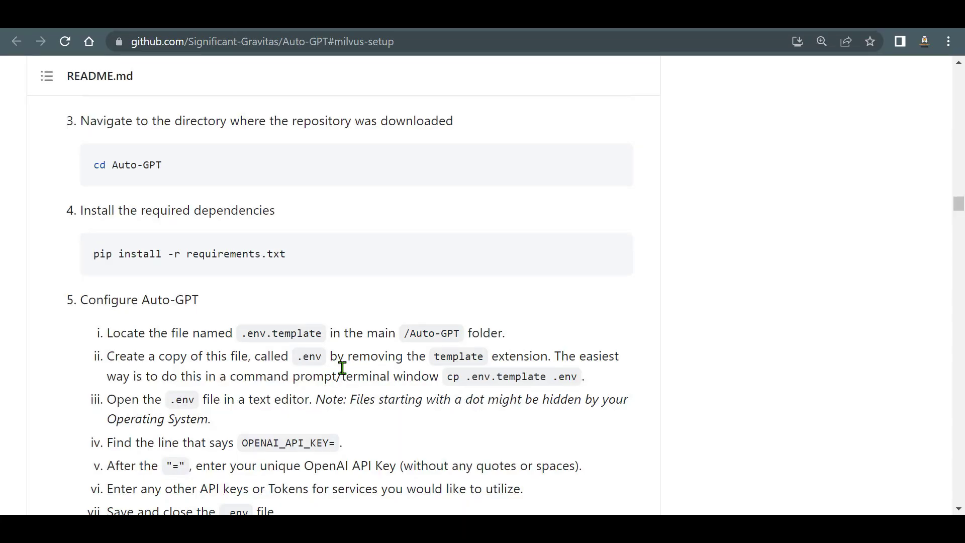
# Find the list of ElevenLabs voice IDs in the Auto-GPT README in Chrome and select the first voice's ID
pyautogui.scroll(-15, 463, 223)
pyautogui.scroll(-20, 578, 278)
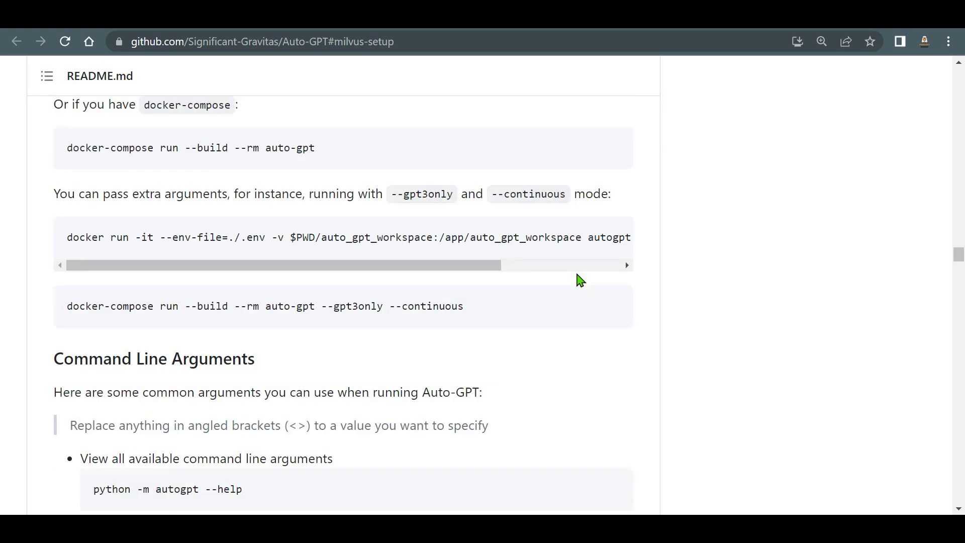
pyautogui.scroll(3, 603, 282)
pyautogui.scroll(-6, 302, 286)
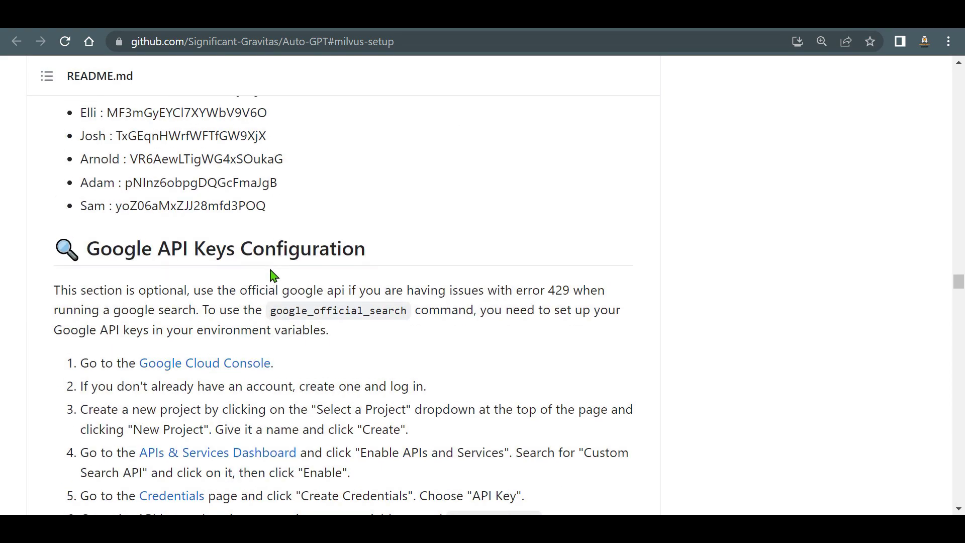
pyautogui.scroll(3, 201, 226)
pyautogui.moveTo(128, 169); pyautogui.dragTo(282, 168)
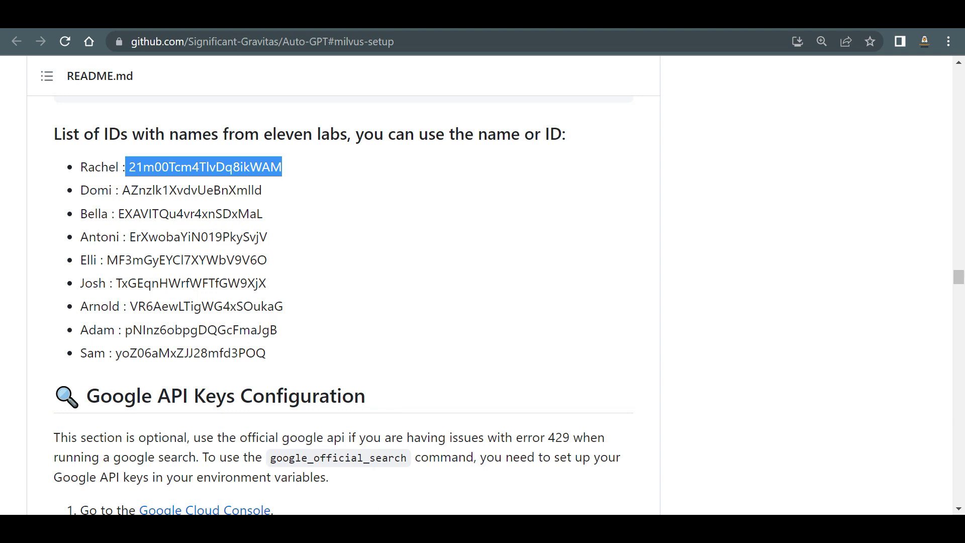
# Return to the .env file and review its sections back up to the REDIS_PASSWORD line
pyautogui.hotkey('alt', 'Tab')
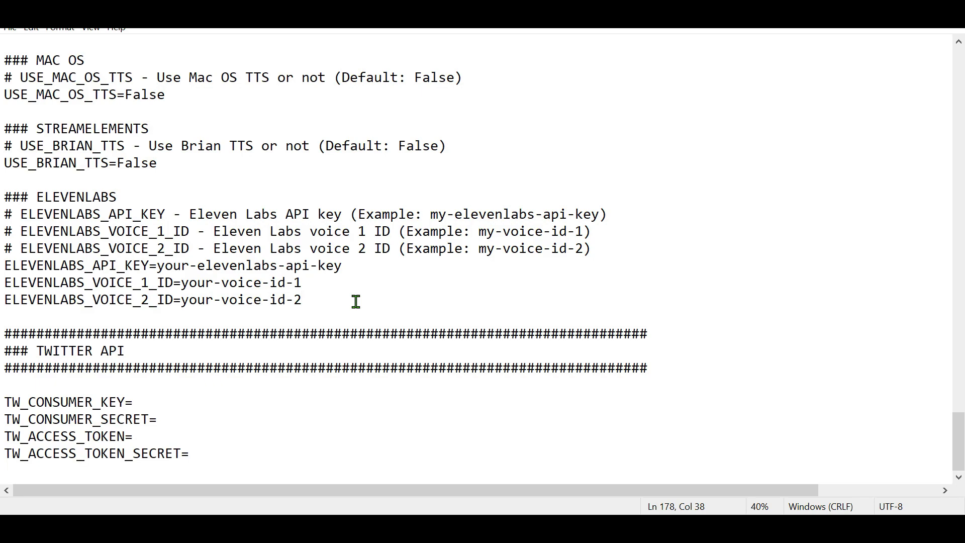
pyautogui.scroll(15, 557, 268)
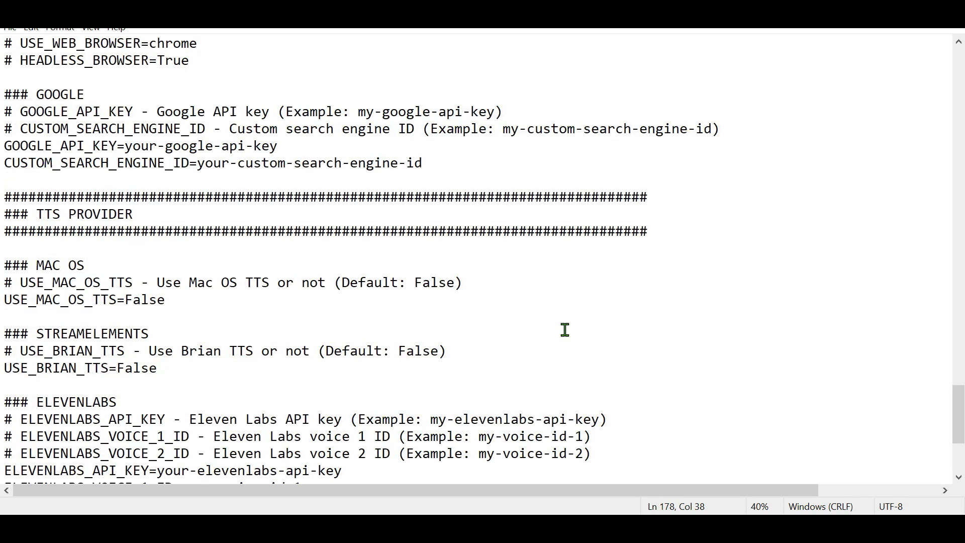
pyautogui.scroll(-4, 659, 317)
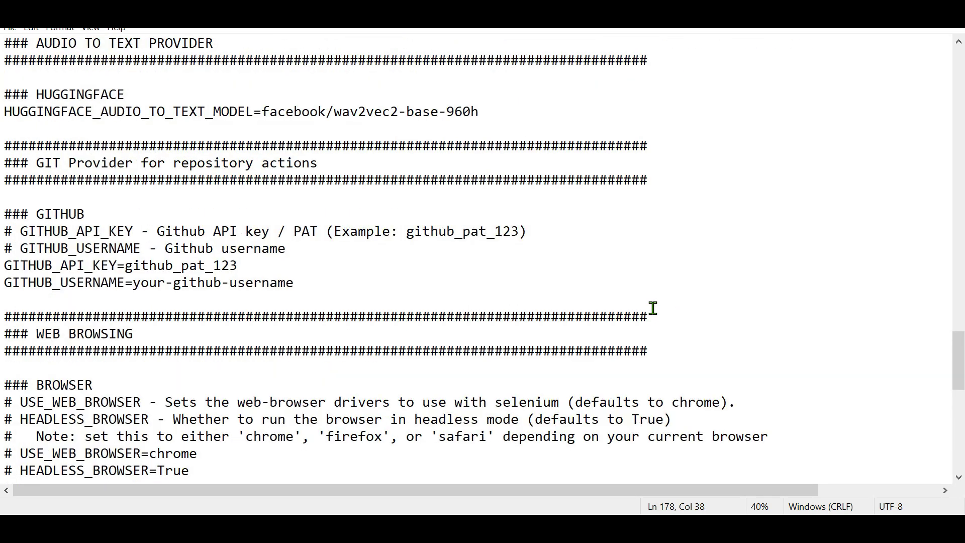
pyautogui.scroll(12, 655, 309)
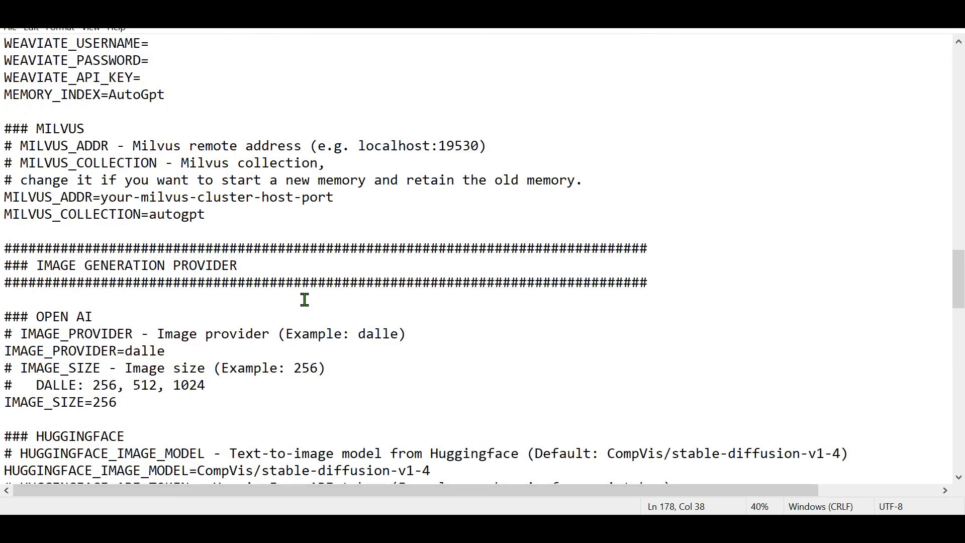
pyautogui.scroll(6, 305, 300)
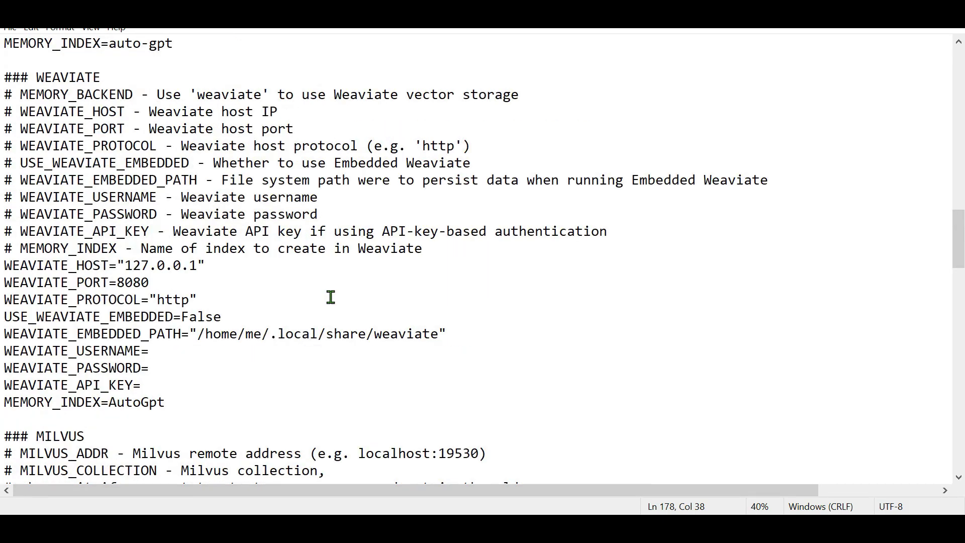
pyautogui.scroll(6, 331, 297)
pyautogui.click(241, 314)
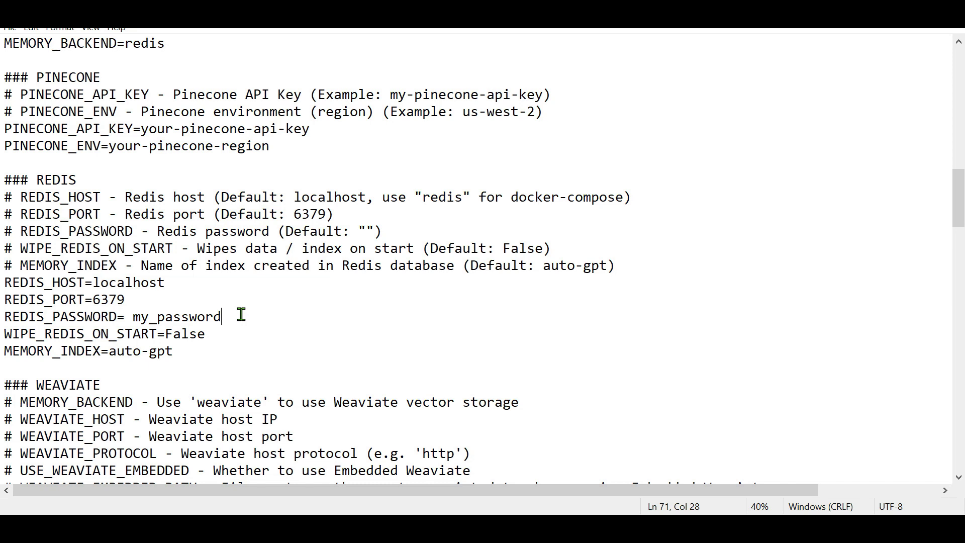
# Switch from the .env file to the Auto-GPT README in Chrome and examine the Redis Setup section's Docker Desktop requirement
pyautogui.click(211, 308)
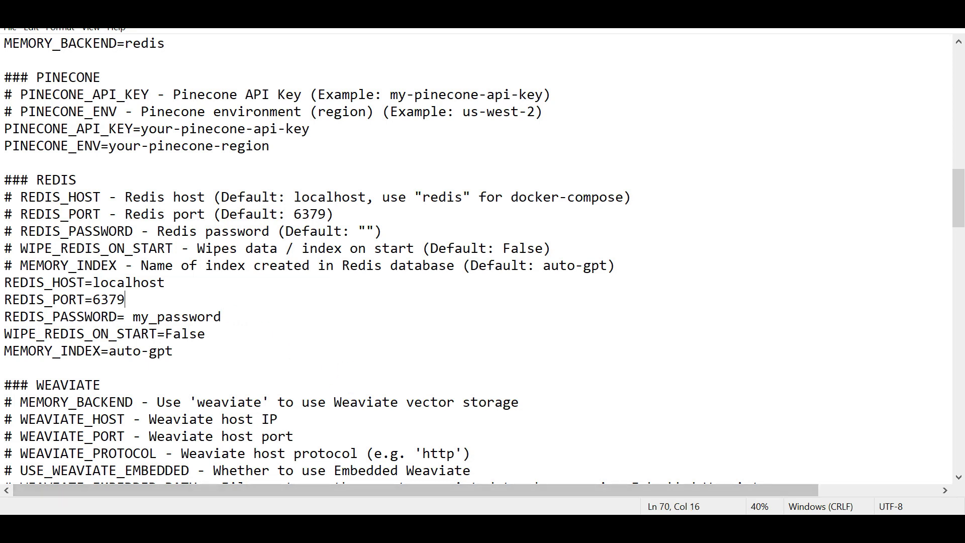
pyautogui.moveTo(161, 528)
pyautogui.click(80, 465)
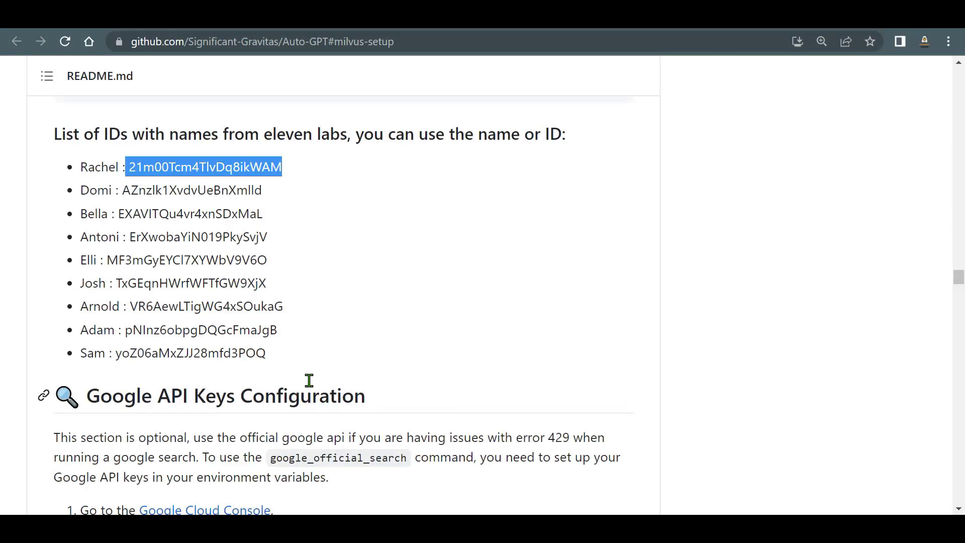
pyautogui.scroll(10, 722, 307)
pyautogui.scroll(-15, 801, 275)
pyautogui.scroll(-15, 801, 275)
pyautogui.scroll(10, 838, 276)
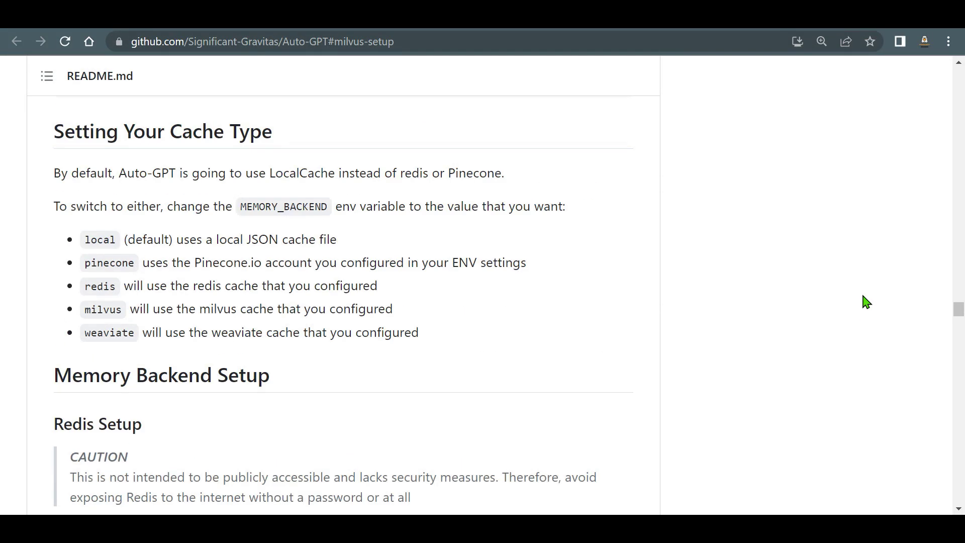
pyautogui.scroll(-5, 865, 302)
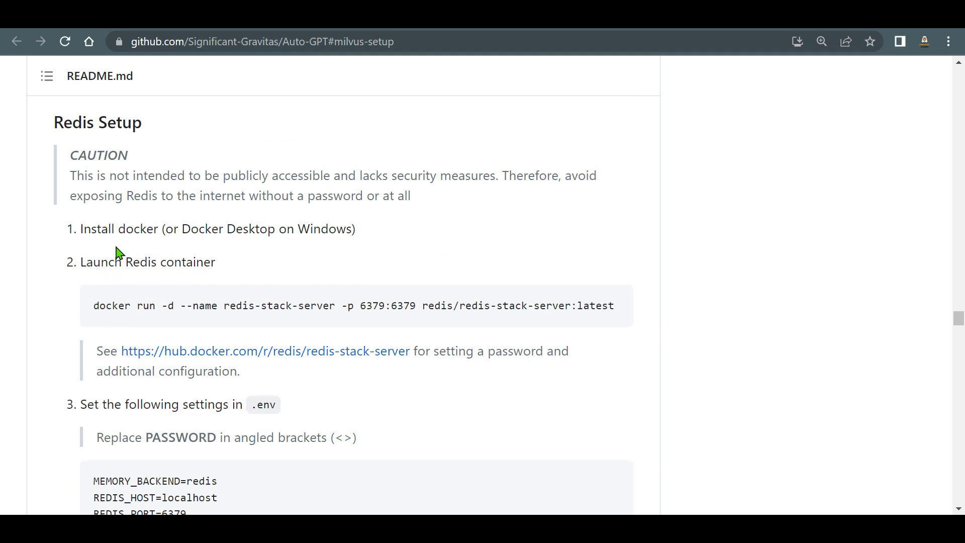
pyautogui.moveTo(184, 230); pyautogui.dragTo(328, 229)
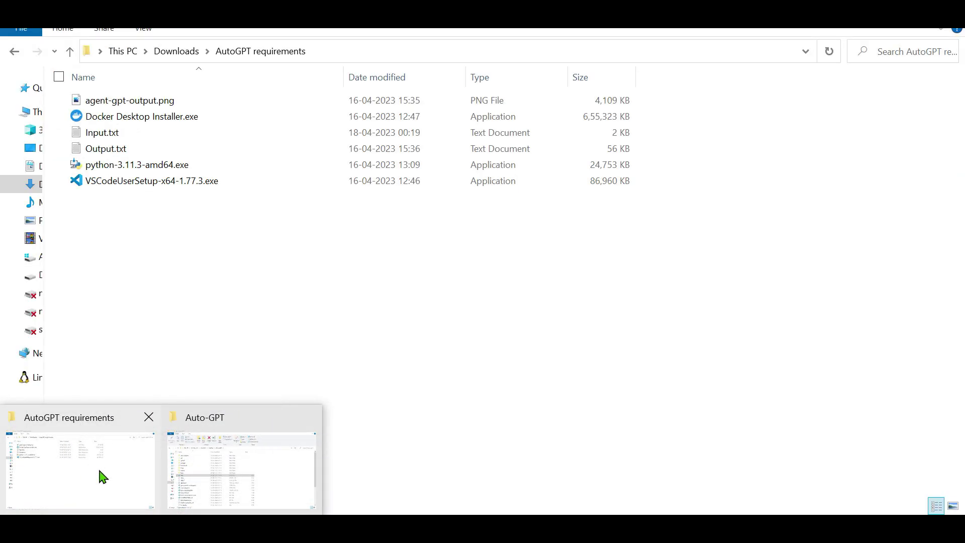
# Open a command prompt in the AutoGPT requirements folder
pyautogui.click(110, 473)
pyautogui.click(450, 51)
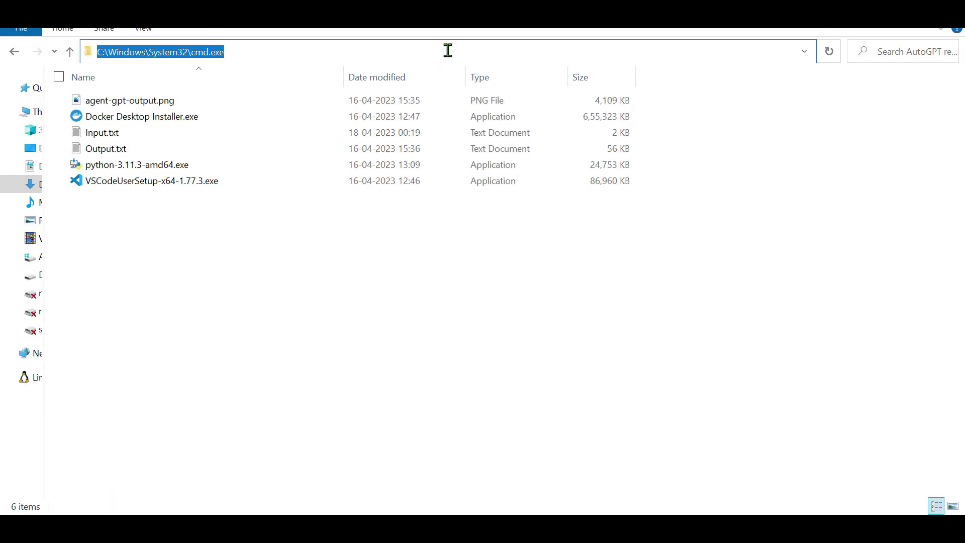
pyautogui.write('cmd')
pyautogui.press('Return')
# Copy the README's docker run command for redis-stack-server into the command prompt and minimize the window without running it
pyautogui.hotkey('alt', 'Tab')
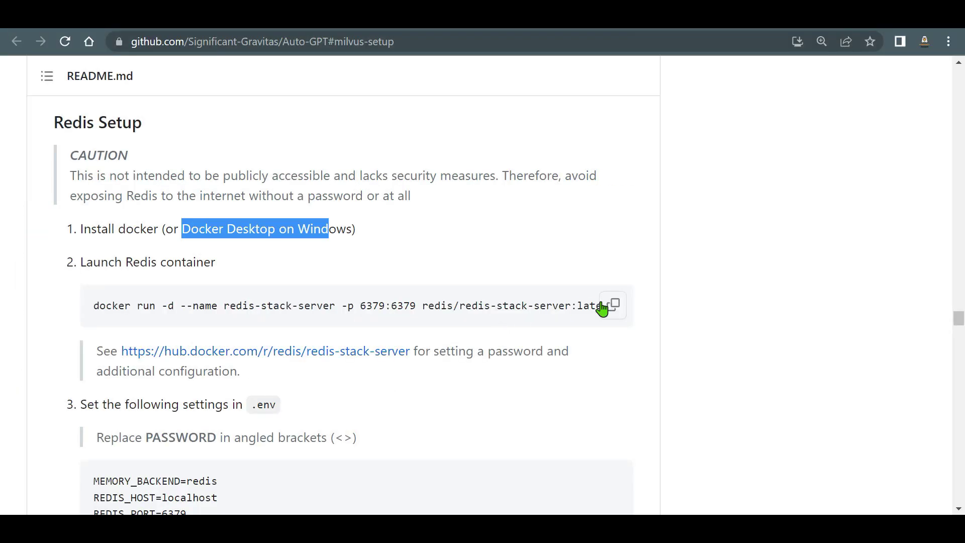
pyautogui.click(612, 305)
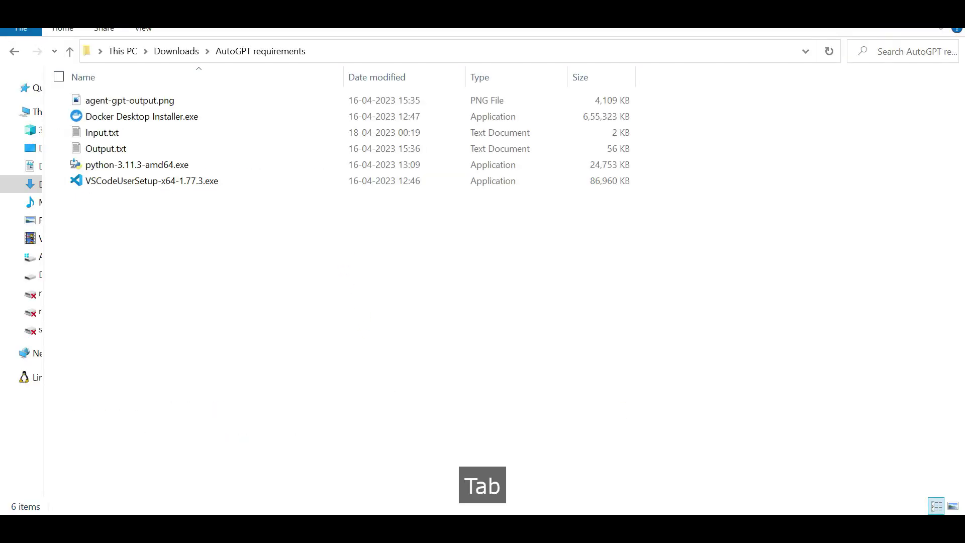
pyautogui.hotkey('alt', 'Tab')
pyautogui.hotkey('ctrl', 'v')
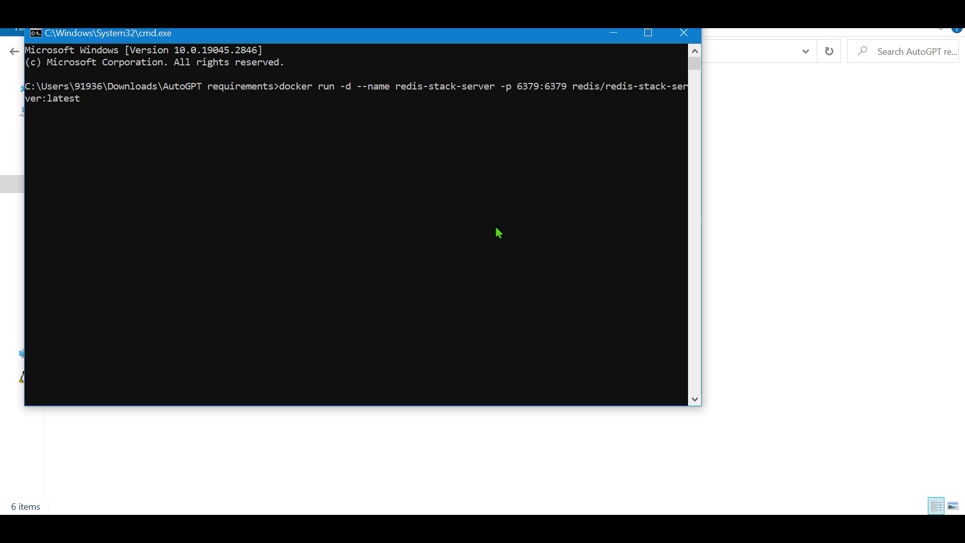
pyautogui.click(614, 31)
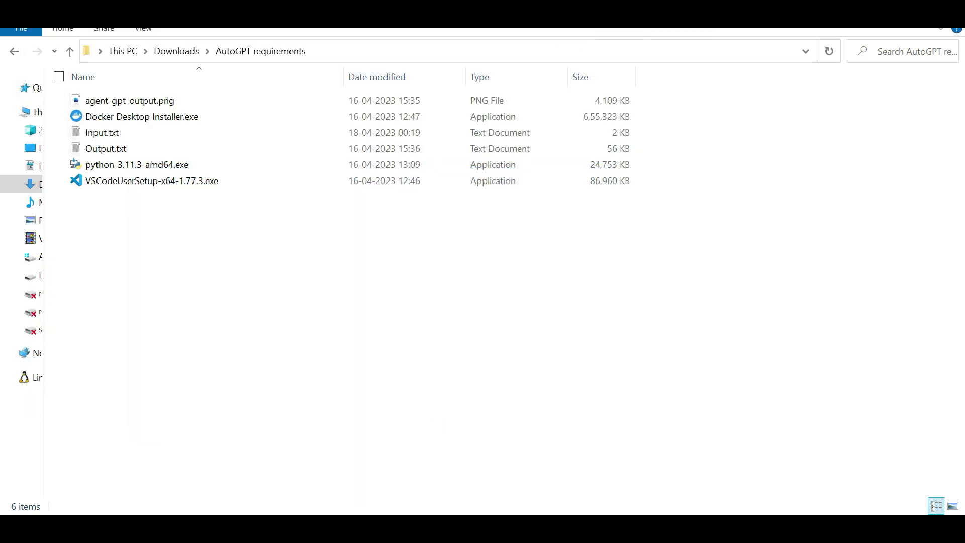
# Switch to Docker Desktop and start the redis-stack-server container
pyautogui.click(241, 452)
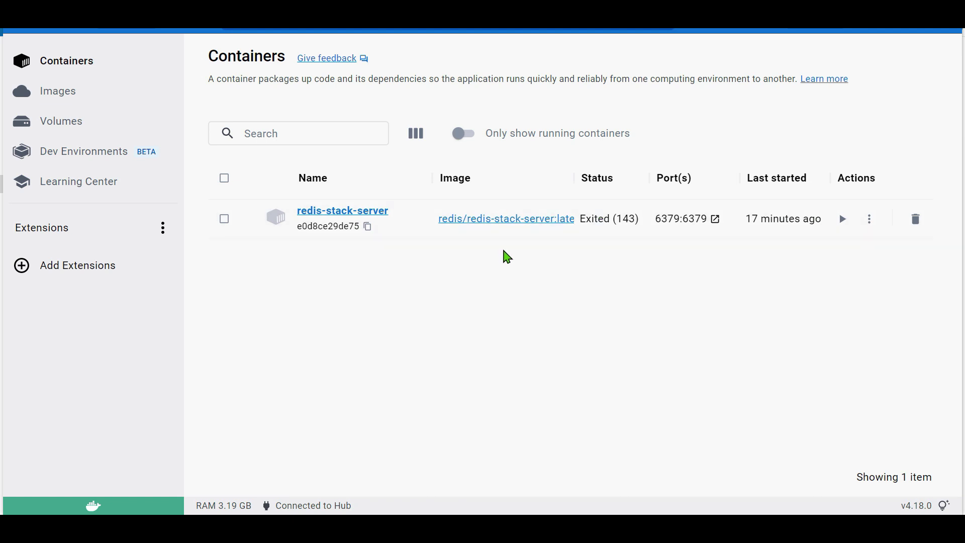
pyautogui.click(843, 219)
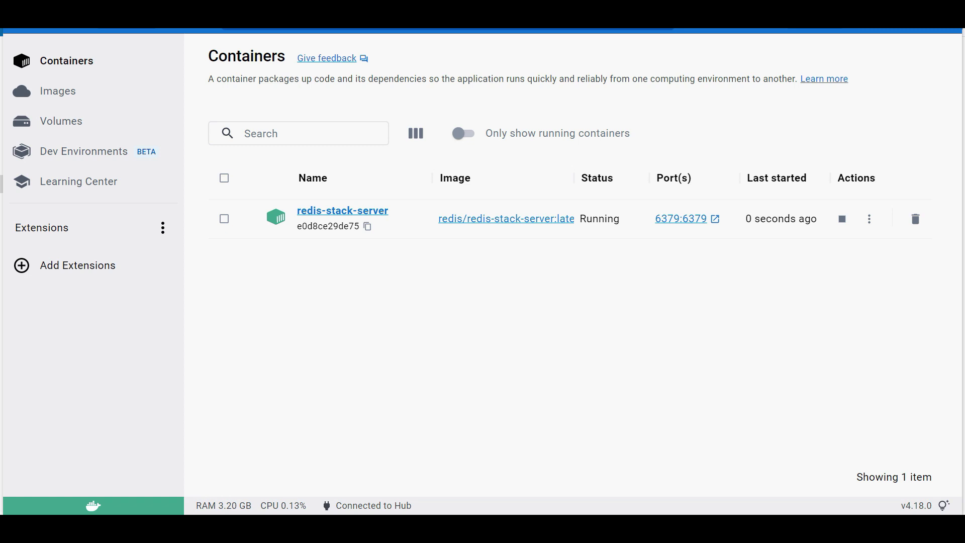
# Switch to the Practice copy's Auto-GPT window in File Explorer and navigate to D:\AutoGPT\Auto-GPT instead
pyautogui.moveTo(92, 492)
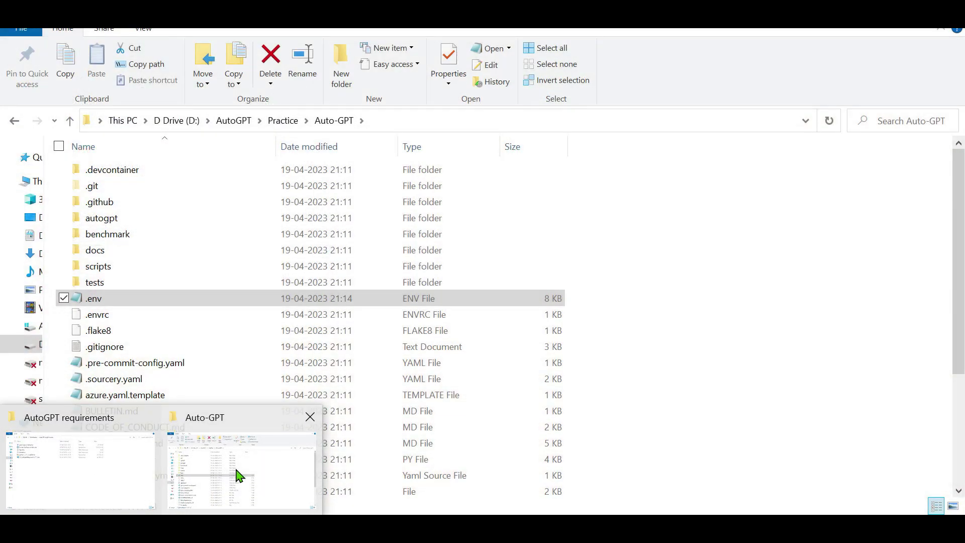
pyautogui.click(237, 474)
pyautogui.scroll(-4, 738, 274)
pyautogui.scroll(4, 738, 274)
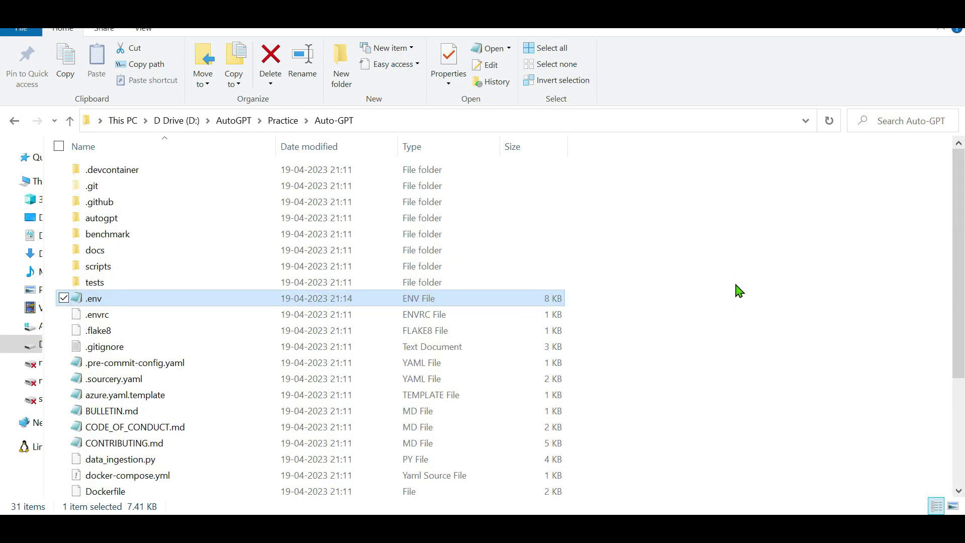
pyautogui.click(239, 121)
pyautogui.click(307, 274)
pyautogui.doubleClick(333, 172)
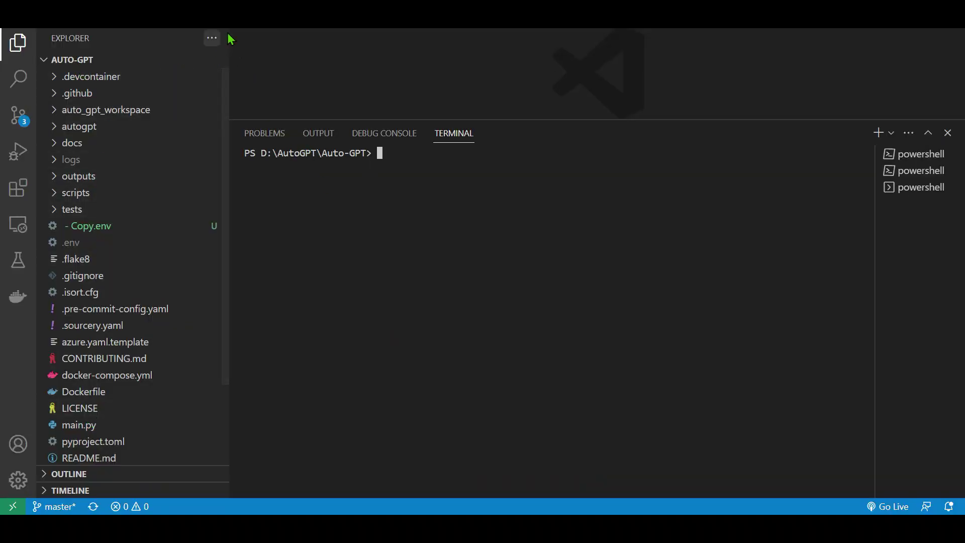
# In VS Code with the Auto-GPT project, close the terminal panel and open a new terminal
pyautogui.click(948, 132)
pyautogui.click(246, 20)
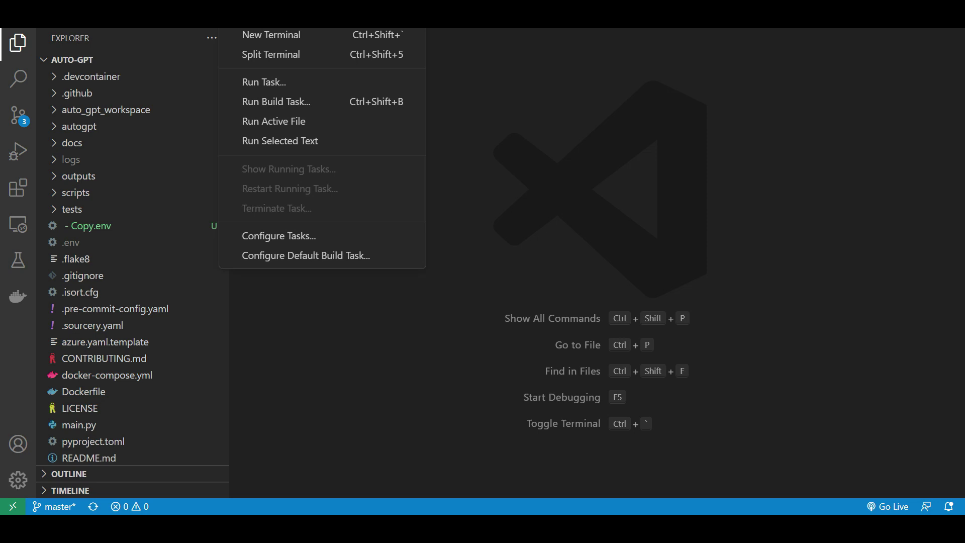
pyautogui.click(271, 33)
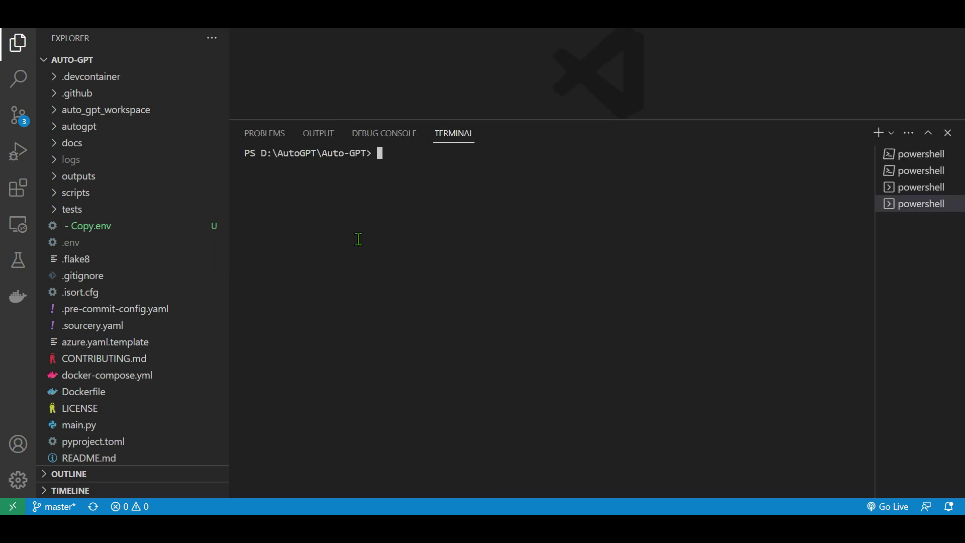
# Copy python -m autogpt from the README's continuous mode section and paste it into the VS Code terminal
pyautogui.moveTo(229, 475)
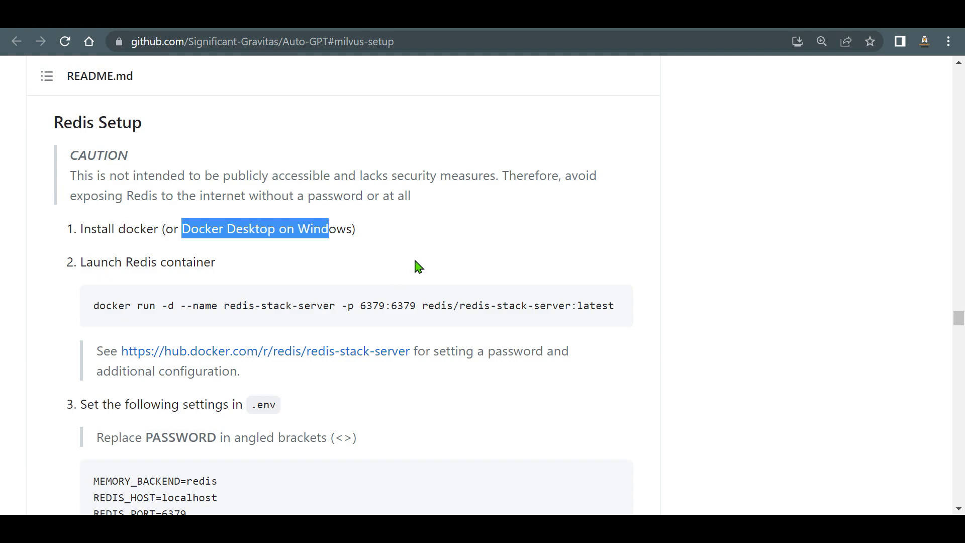
pyautogui.scroll(-15, 603, 242)
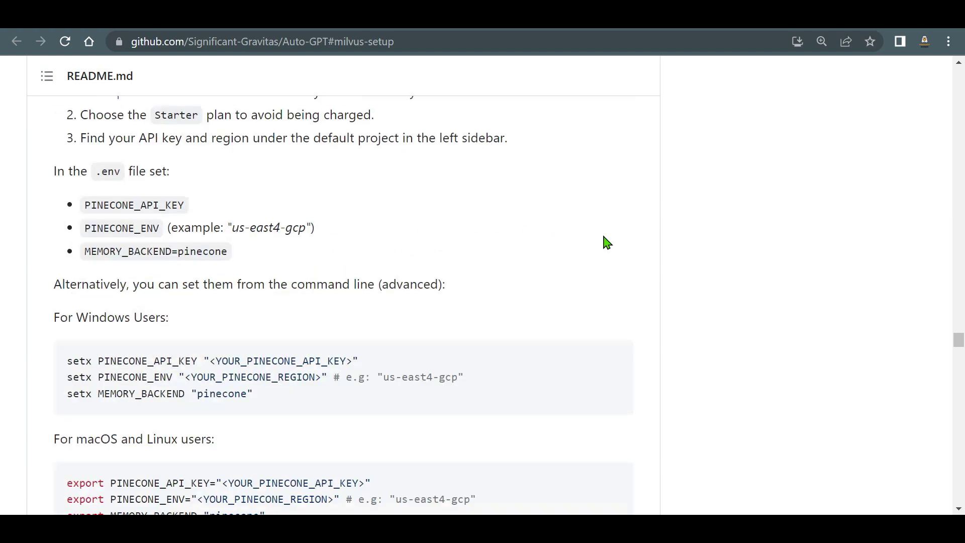
pyautogui.scroll(-20, 644, 247)
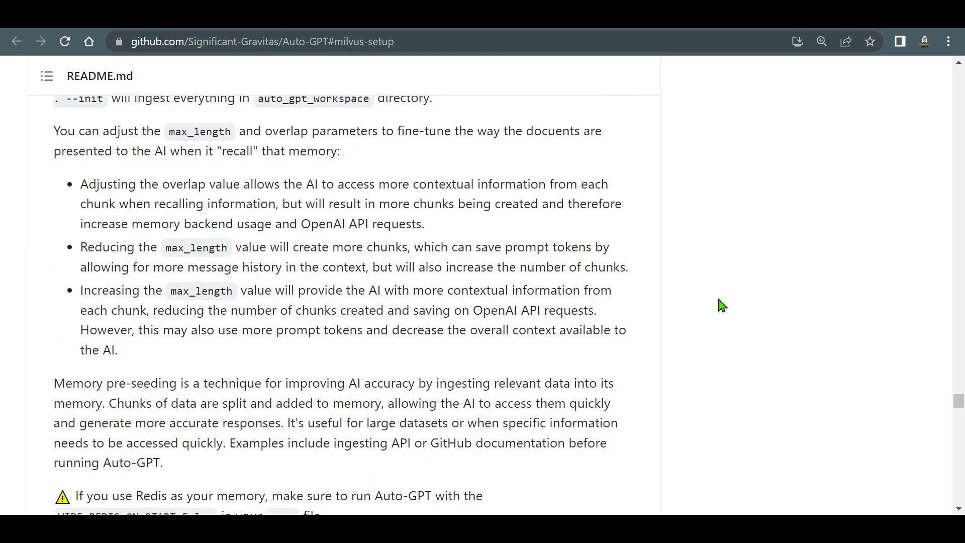
pyautogui.scroll(-3, 653, 317)
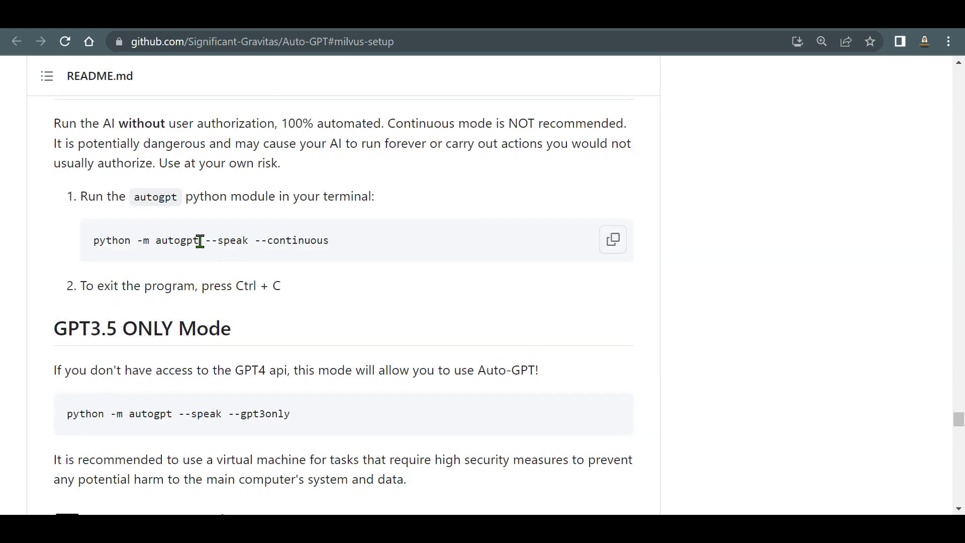
pyautogui.moveTo(199, 241); pyautogui.dragTo(80, 240)
pyautogui.hotkey('ctrl', 'c')
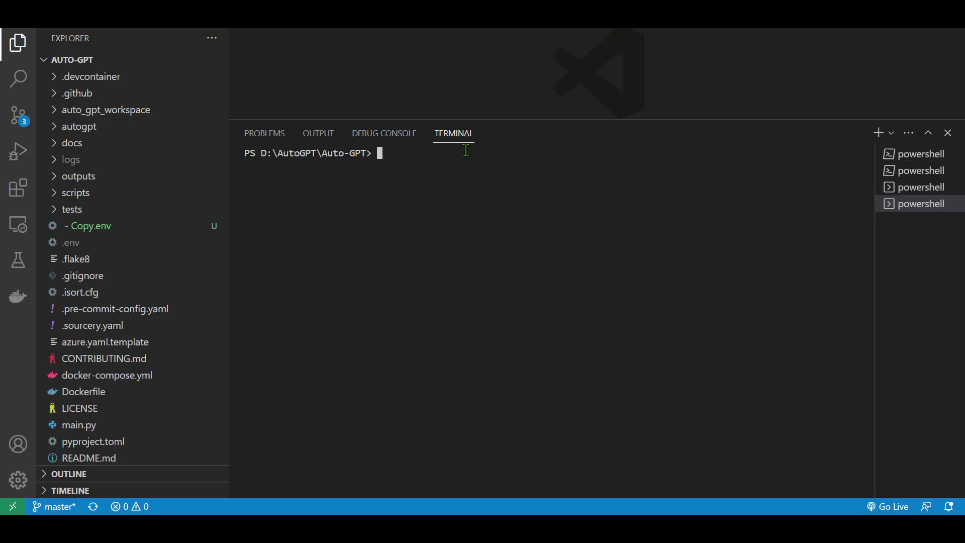
pyautogui.hotkey('ctrl', 'v')
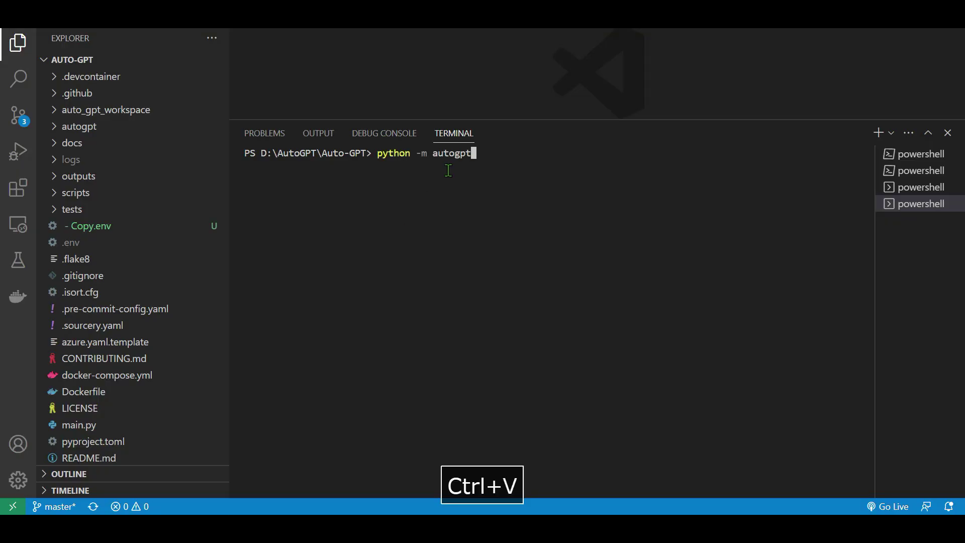
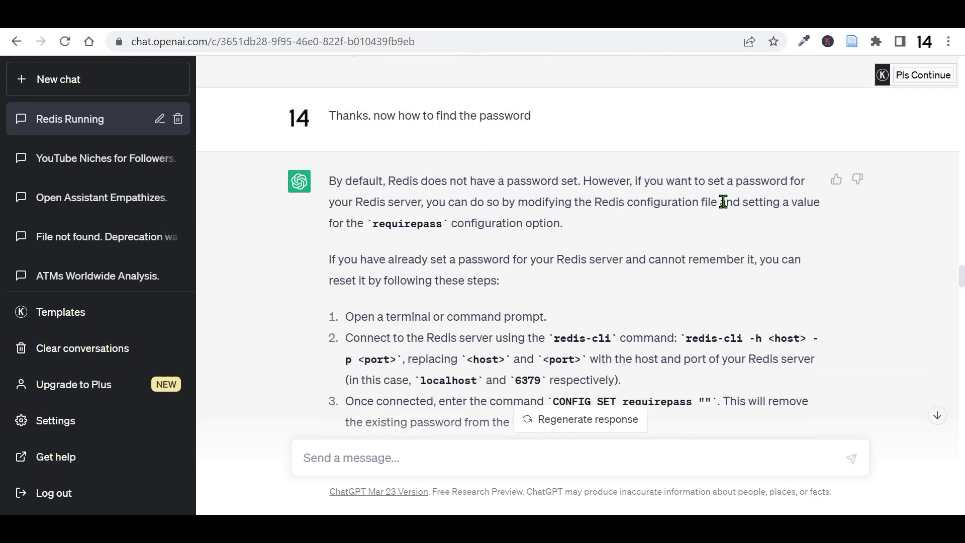
# Read through the Redis Running conversation in ChatGPT for how to set the Redis password and run redis-cli from Docker
pyautogui.moveTo(380, 112); pyautogui.dragTo(532, 112)
pyautogui.scroll(-8, 726, 171)
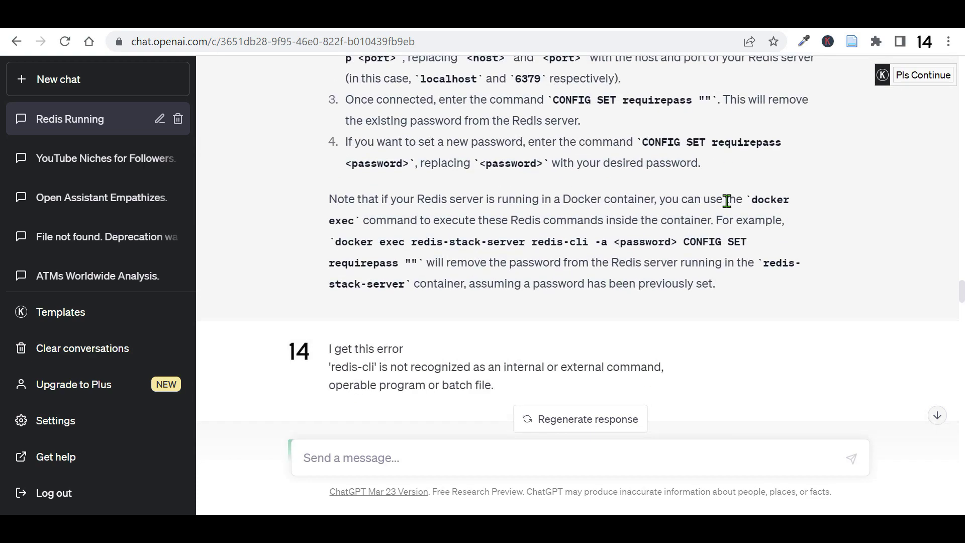
pyautogui.scroll(-6, 741, 194)
pyautogui.scroll(-20, 724, 210)
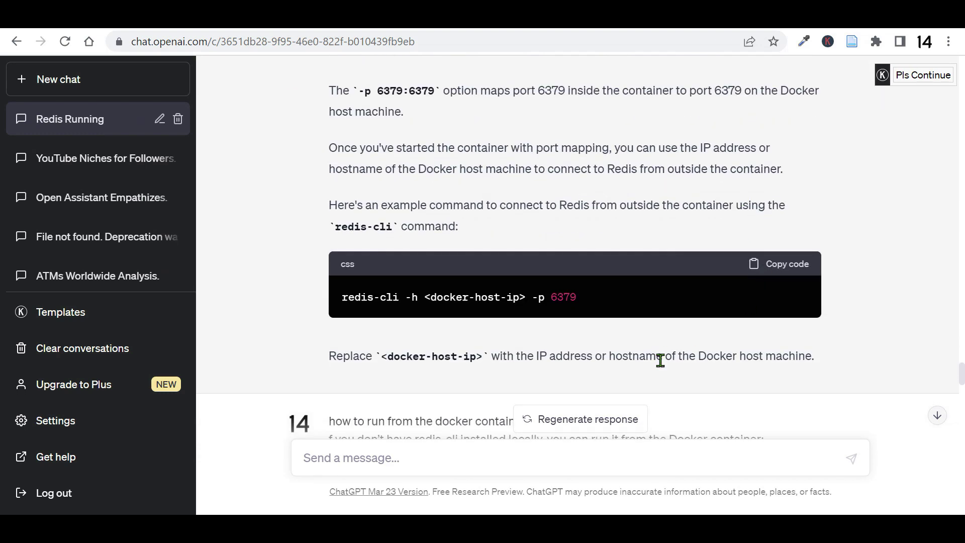
pyautogui.scroll(3, 713, 334)
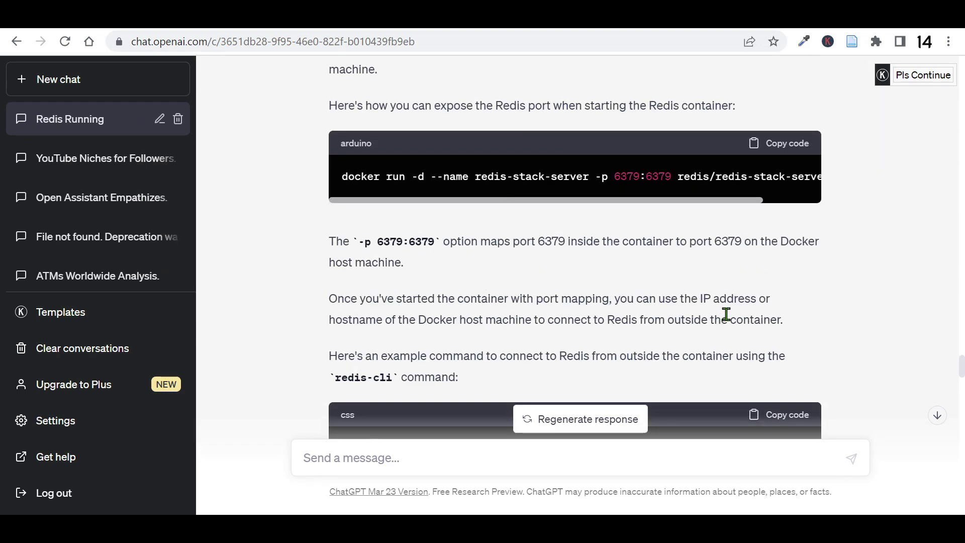
pyautogui.scroll(-3, 739, 279)
pyautogui.scroll(-6, 740, 272)
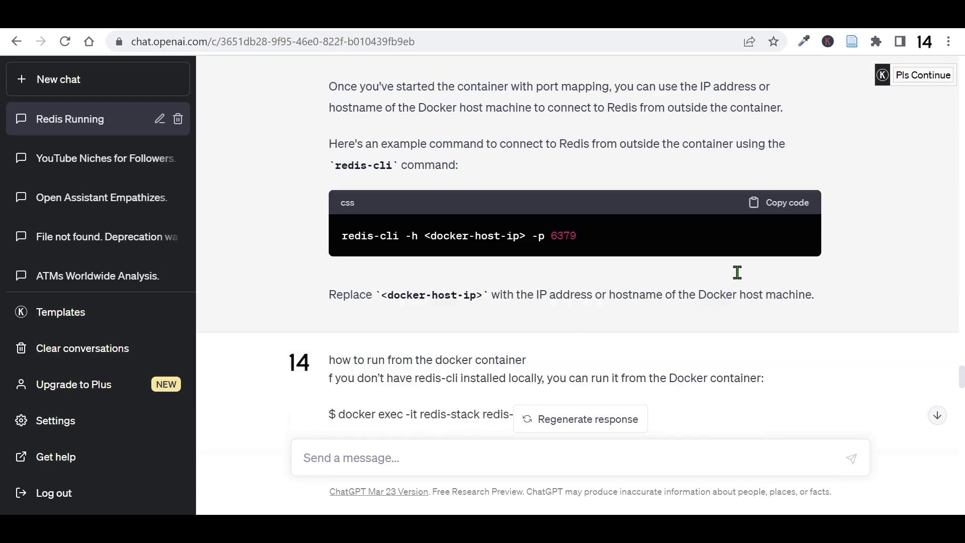
pyautogui.scroll(-3, 735, 281)
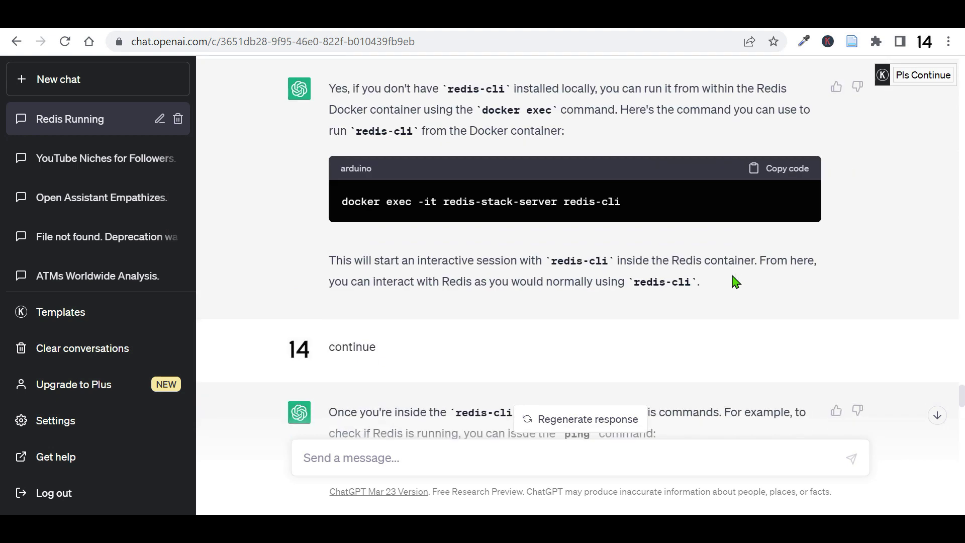
# Copy the docker exec command for redis-cli from the ChatGPT reply and close the old command prompt
pyautogui.click(776, 174)
pyautogui.click(398, 528)
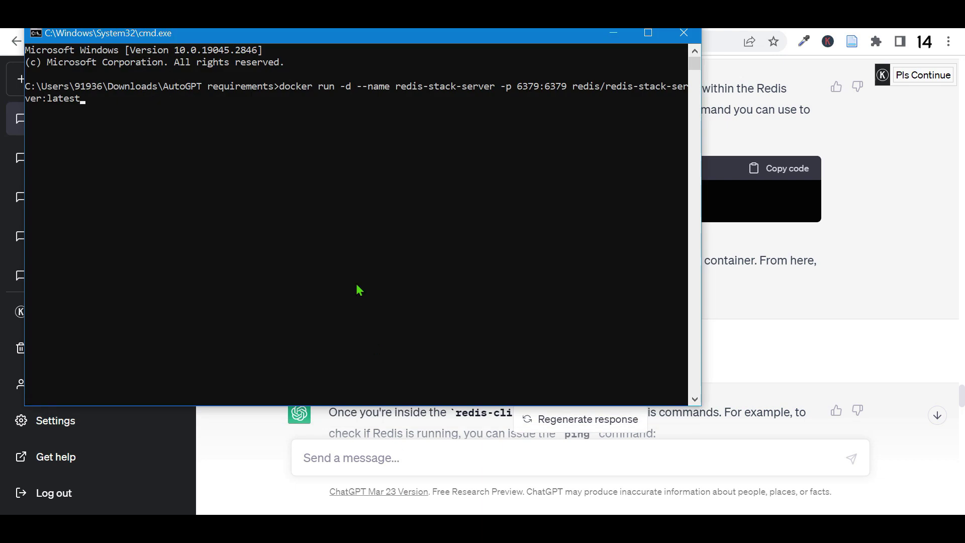
pyautogui.click(684, 33)
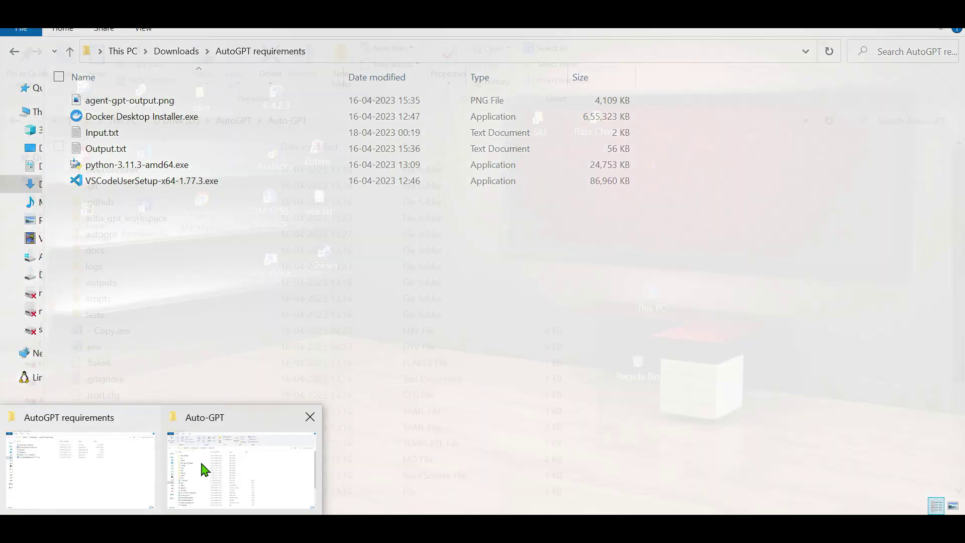
# Open a command prompt in the D:\AutoGPT\Auto-GPT folder and run docker exec -it redis-stack-server redis-cli
pyautogui.click(205, 470)
pyautogui.click(453, 120)
pyautogui.write('cmd')
pyautogui.press('Return')
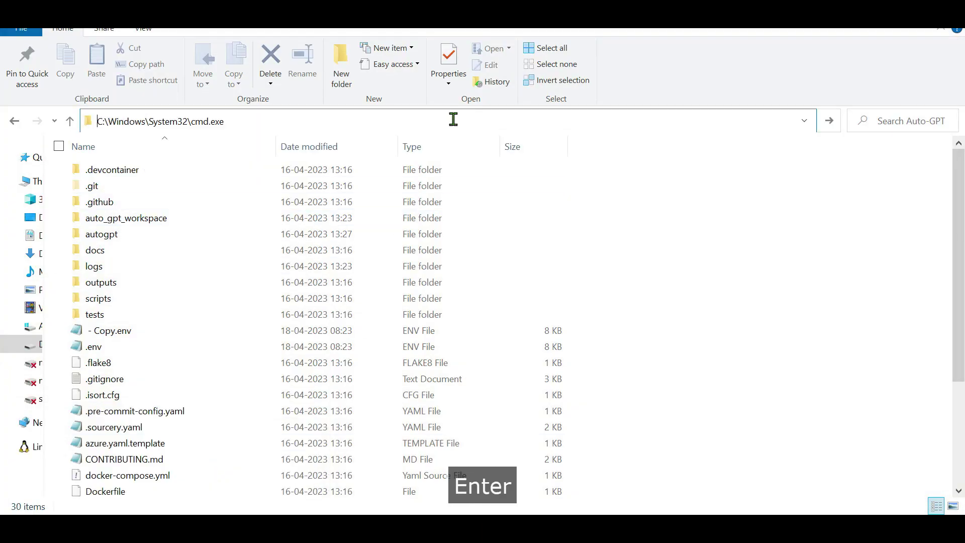
pyautogui.hotkey('ctrl', 'v')
pyautogui.press('Return')
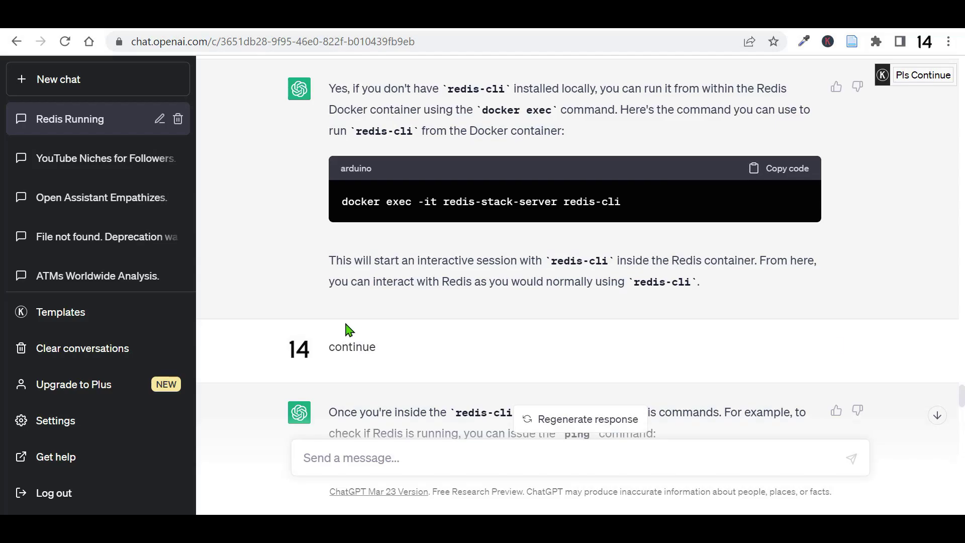
# Test the Redis connection by running ping in the open redis-cli session
pyautogui.scroll(-6, 625, 263)
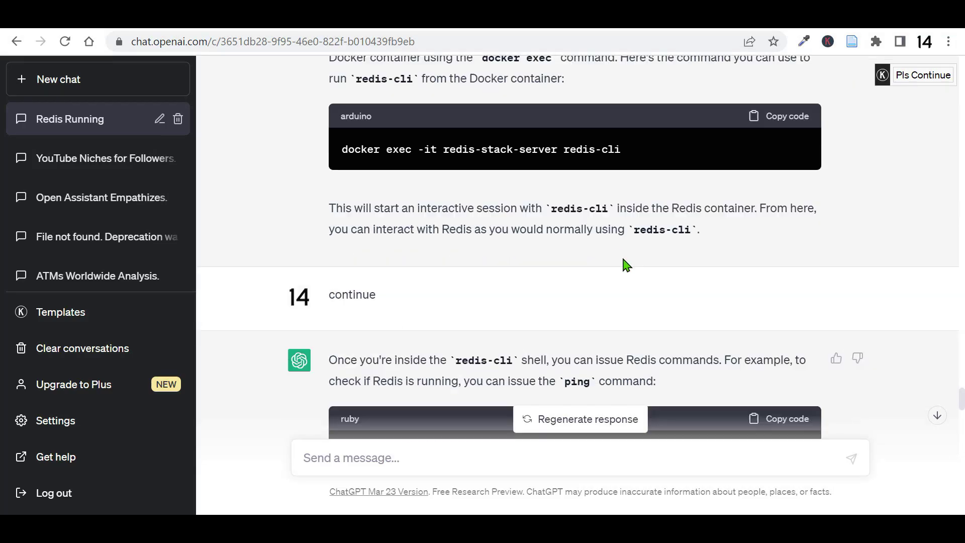
pyautogui.hotkey('alt', 'Tab')
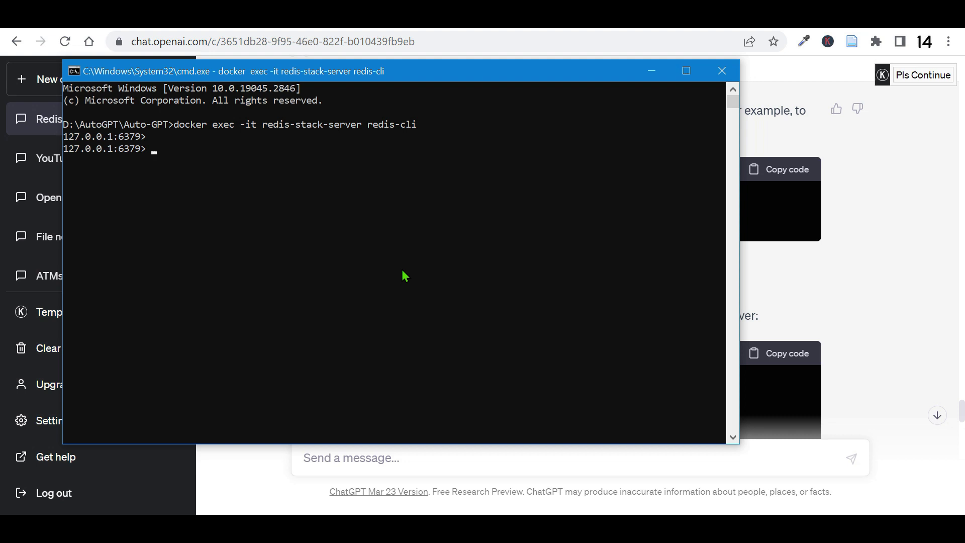
pyautogui.write('ping')
pyautogui.press('Return')
# Set the Redis password in redis-cli with CONFIG SET requirepass, following the example in the ChatGPT reply
pyautogui.hotkey('alt', 'Tab')
pyautogui.scroll(-10, 552, 279)
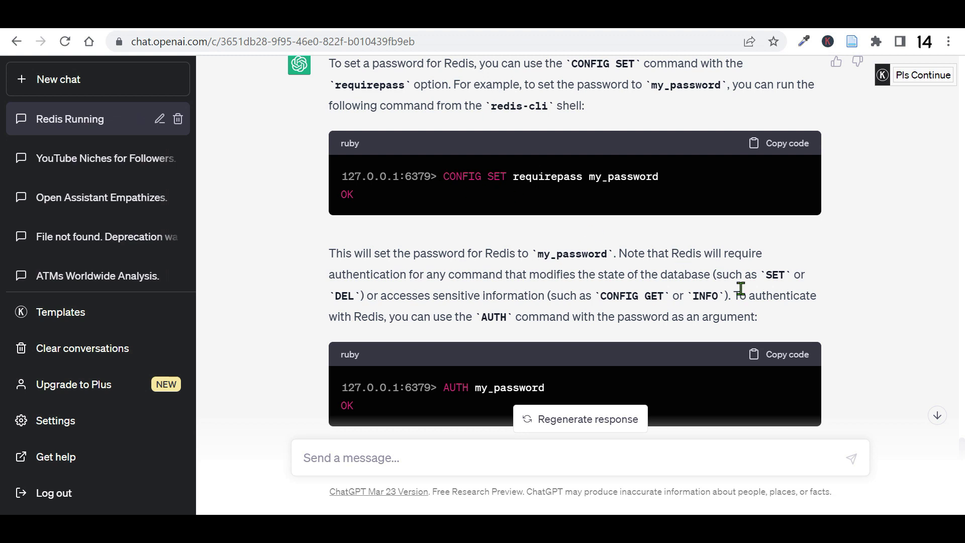
pyautogui.hotkey('alt', 'Tab')
pyautogui.write('CONFI')
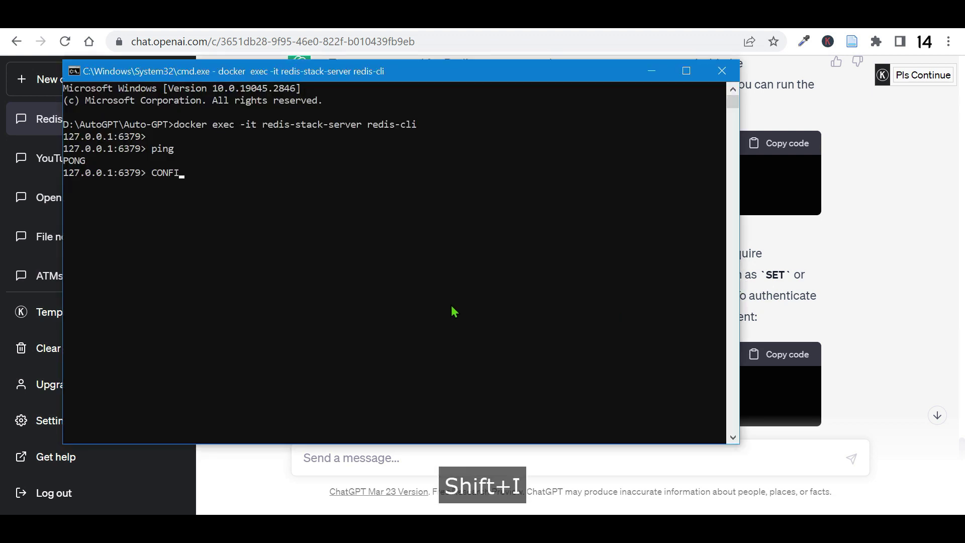
pyautogui.write('G SET re')
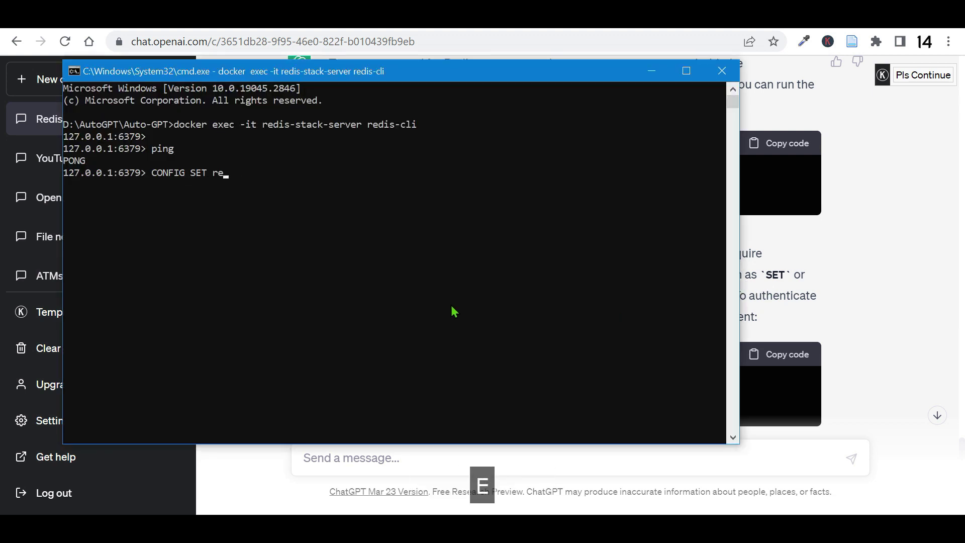
pyautogui.write('quirepass m')
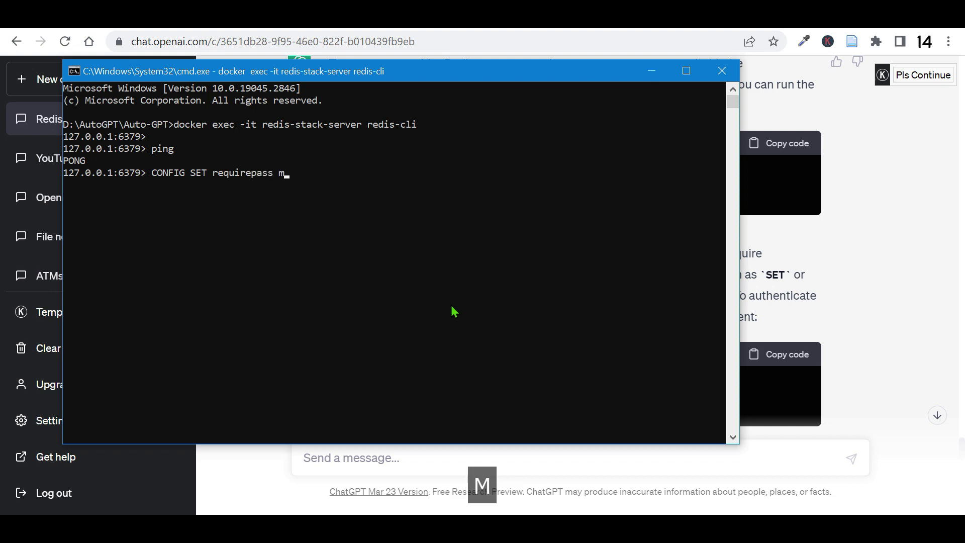
pyautogui.write('y_password')
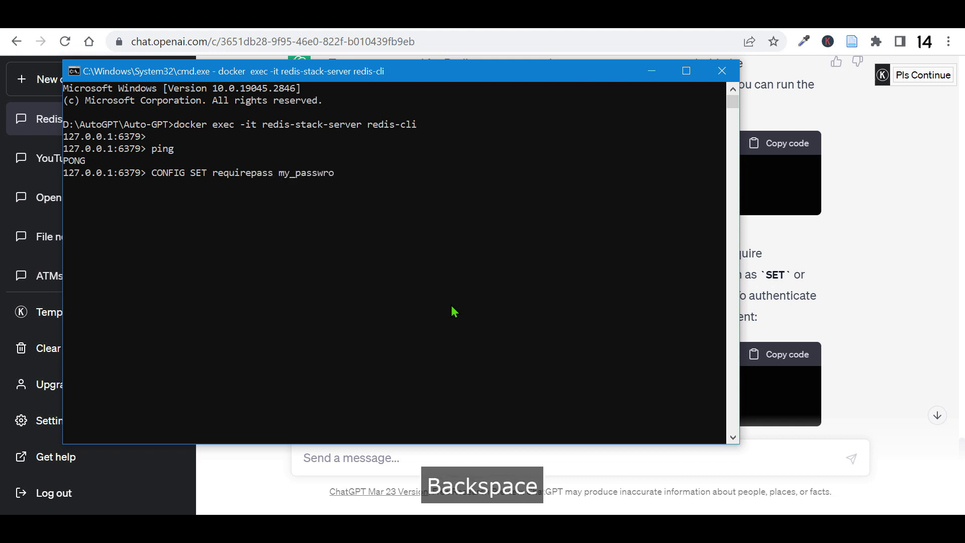
pyautogui.press('Return')
# Authenticate the redis-cli session by running AUTH with the Redis password
pyautogui.hotkey('alt', 'Tab')
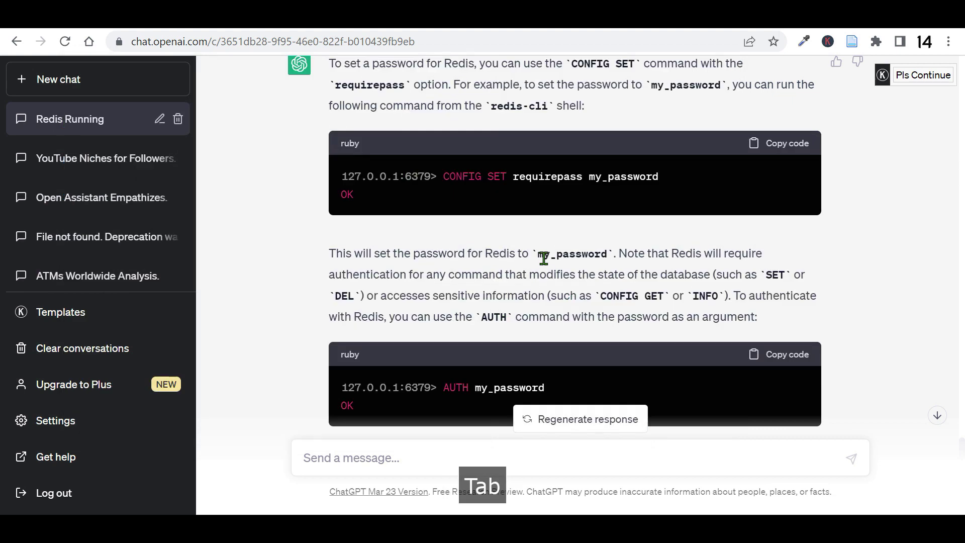
pyautogui.hotkey('alt', 'Tab')
pyautogui.write('AUTH my_pasw')
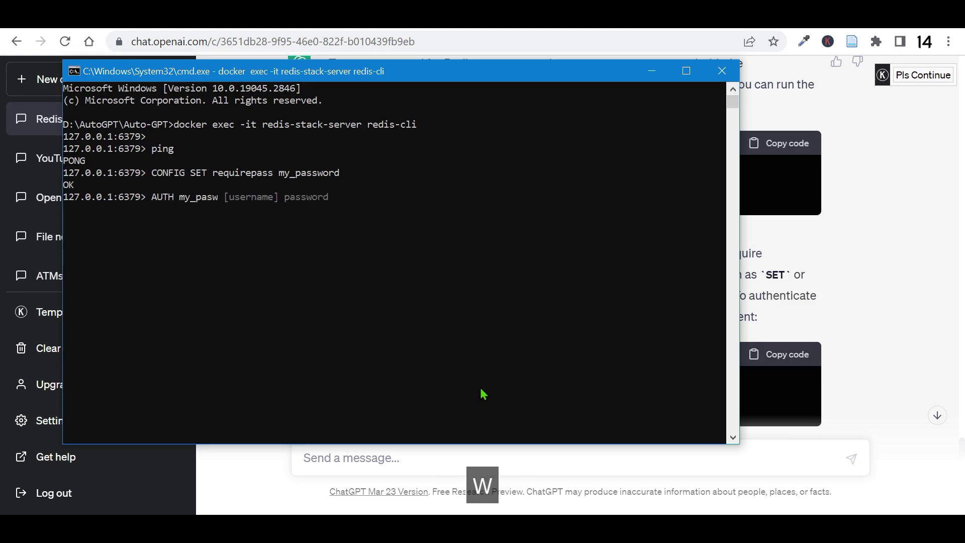
pyautogui.press('BackSpace')
pyautogui.write('sword')
pyautogui.press('Return')
# Check the rest of the ChatGPT instructions, exit redis-cli and close the command prompt
pyautogui.hotkey('alt', 'Tab')
pyautogui.scroll(-3, 552, 269)
pyautogui.hotkey('alt', 'Tab')
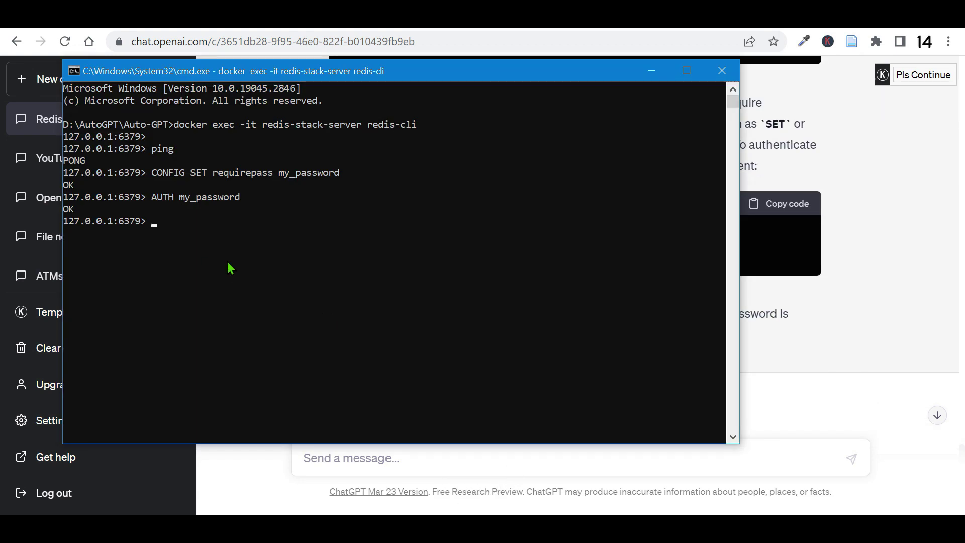
pyautogui.hotkey('ctrl', 'c')
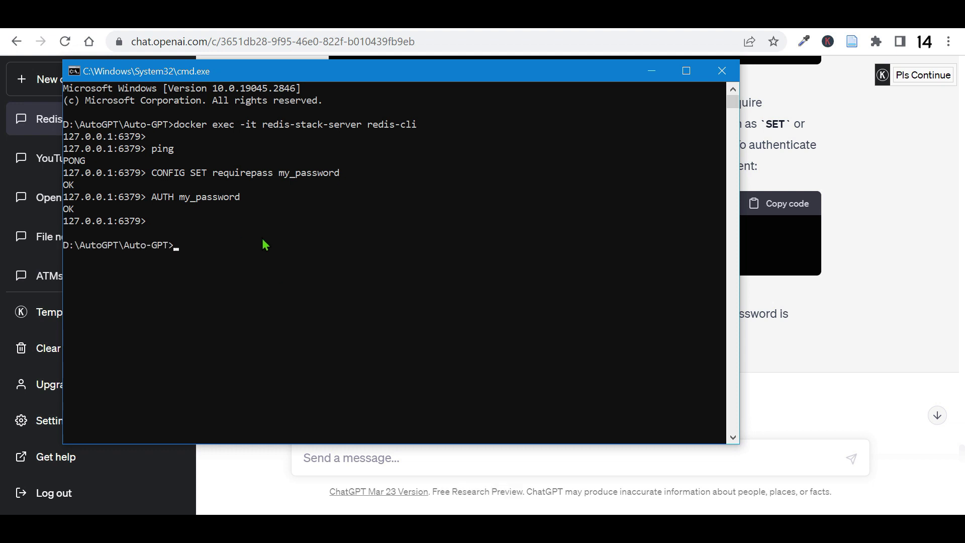
pyautogui.click(722, 71)
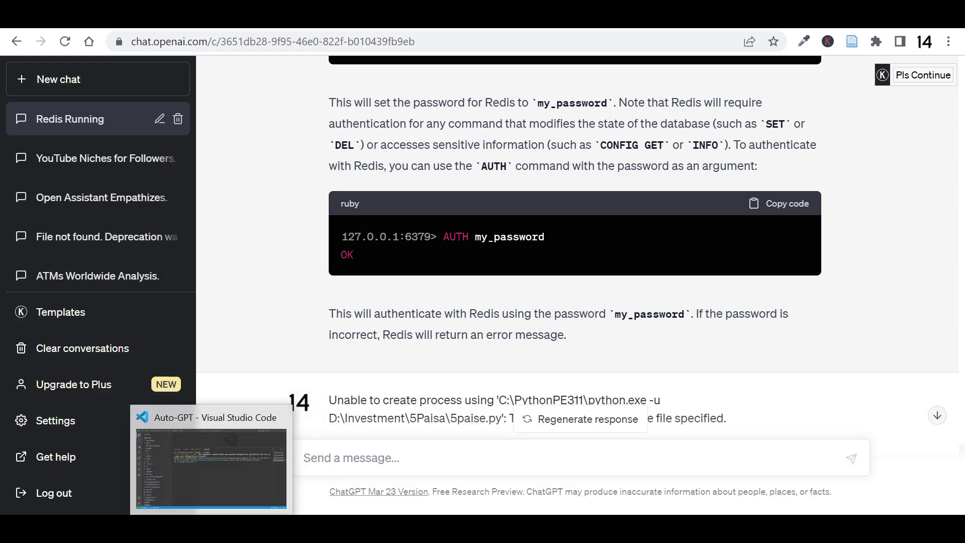
# Switch to VS Code and rerun python -m autogpt in the terminal
pyautogui.click(226, 442)
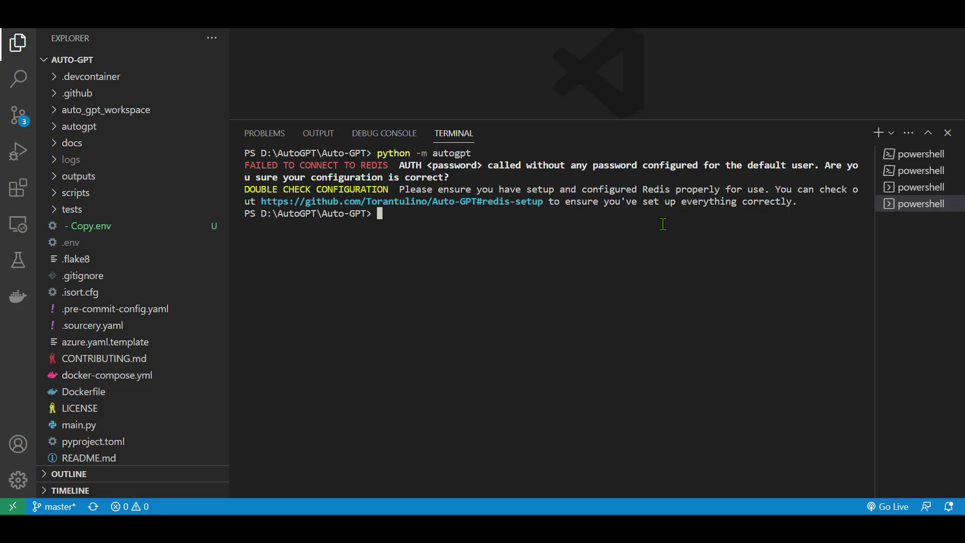
pyautogui.press('Up')
pyautogui.press('Return')
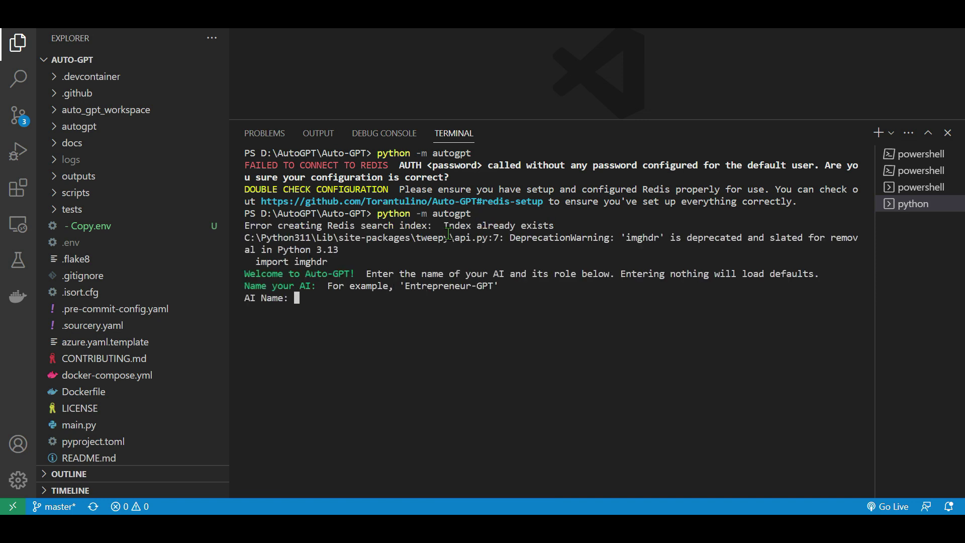
# Read the Auto-GPT welcome prompt and name the AI Star-GPT
pyautogui.moveTo(371, 274); pyautogui.dragTo(728, 283)
pyautogui.click(769, 277)
pyautogui.write('Str')
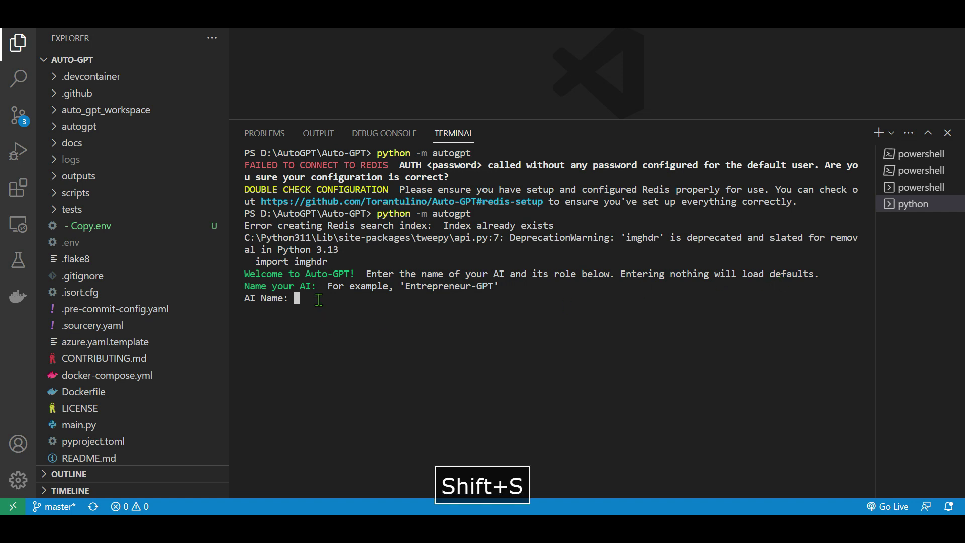
pyautogui.press('BackSpace')
pyautogui.write('ar-GPT')
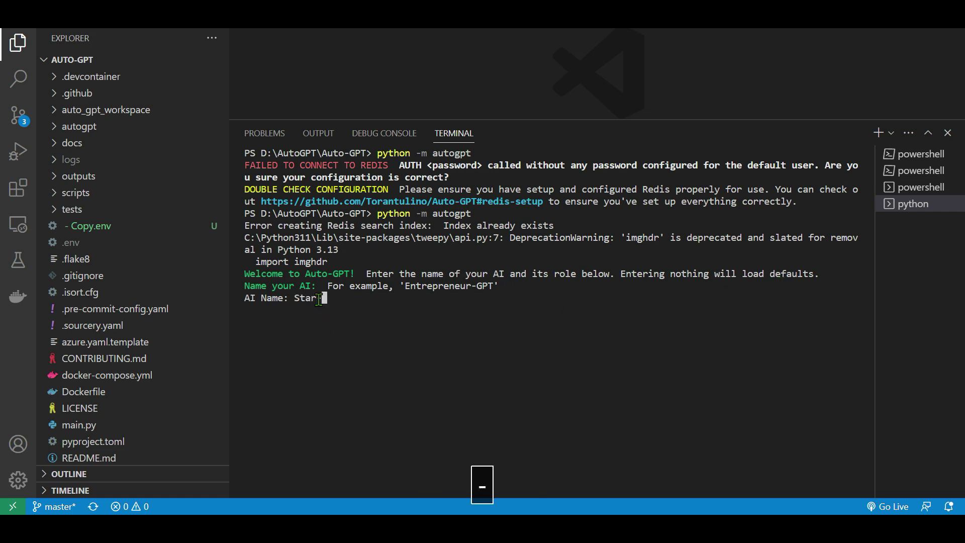
pyautogui.press('Return')
# Describe the AI's role as "An AI designed to study about stars"
pyautogui.write('An AI desinge')
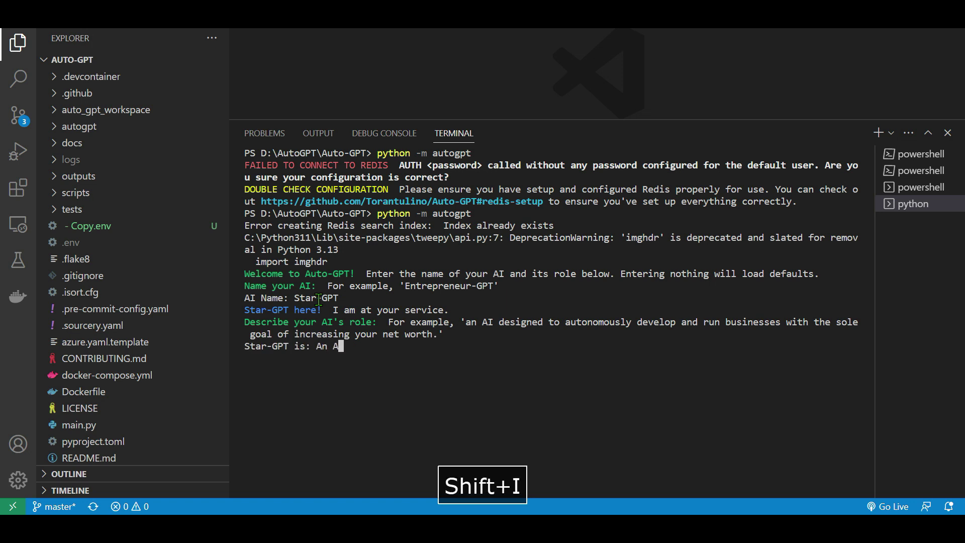
pyautogui.press('BackSpace')
pyautogui.press('BackSpace')
pyautogui.write('d to')
pyautogui.press('BackSpace')
pyautogui.press('BackSpace')
pyautogui.press('BackSpace')
pyautogui.press('BackSpace')
pyautogui.press('BackSpace')
pyautogui.press('BackSpace')
pyautogui.press('BackSpace')
pyautogui.press('BackSpace')
pyautogui.write('gned to stu')
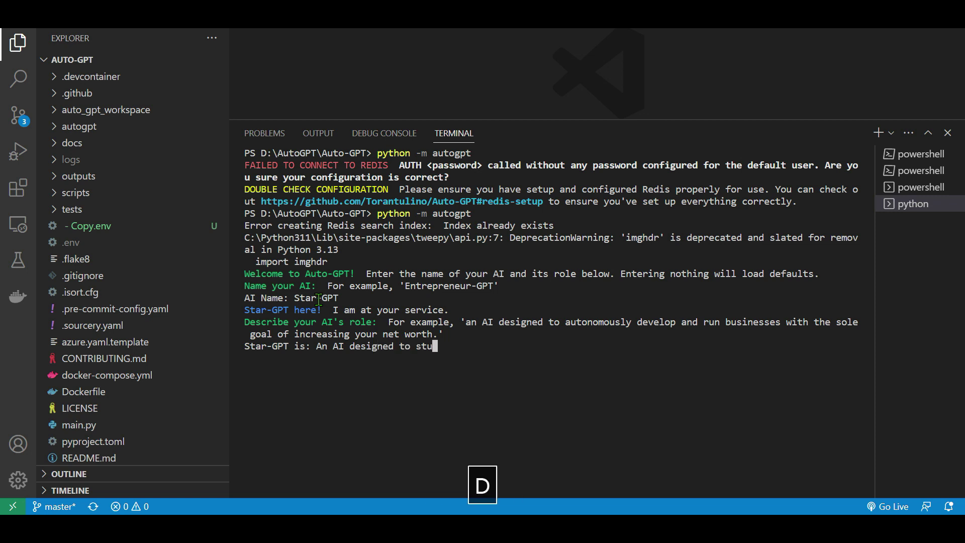
pyautogui.write('dy about start')
pyautogui.press('BackSpace')
pyautogui.write('s')
pyautogui.press('Return')
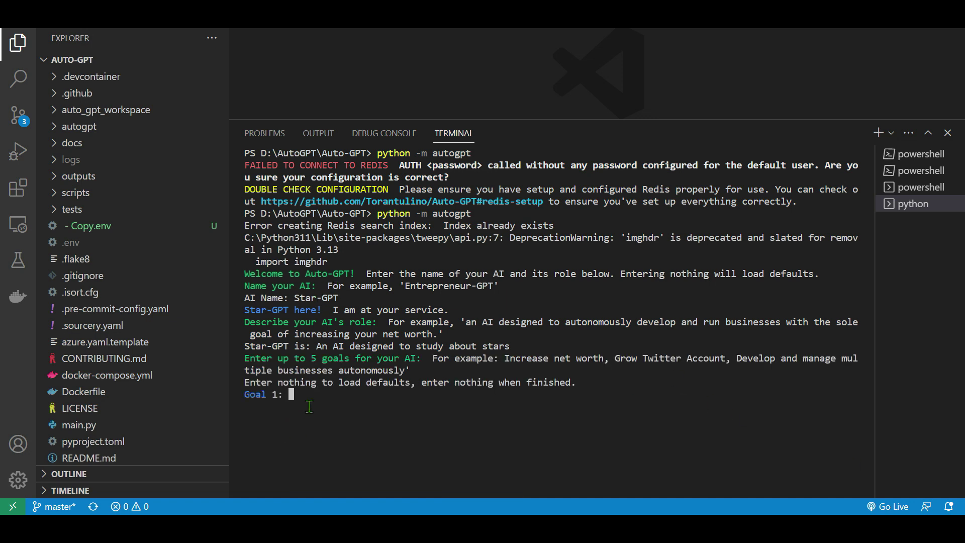
# Enter goal 1 as "Study about the stars in the solar system" and goal 2 as "Write me a page on the same"
pyautogui.write('Study about the sta')
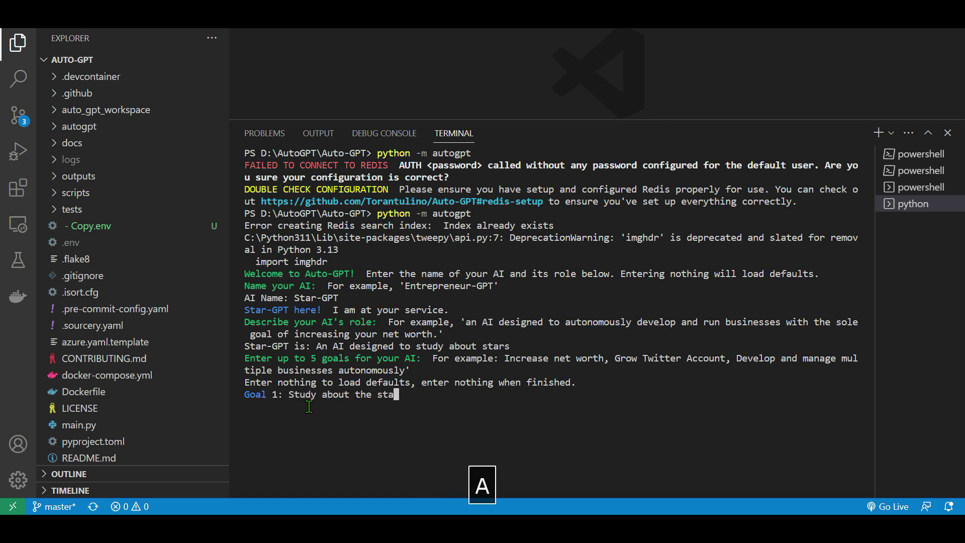
pyautogui.write('rs in the solar system')
pyautogui.press('Return')
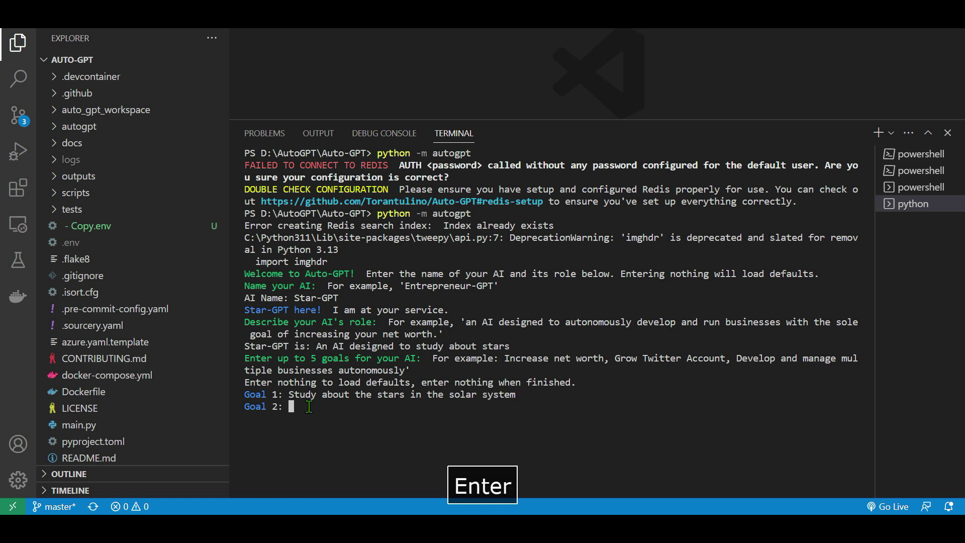
pyautogui.write('Write me')
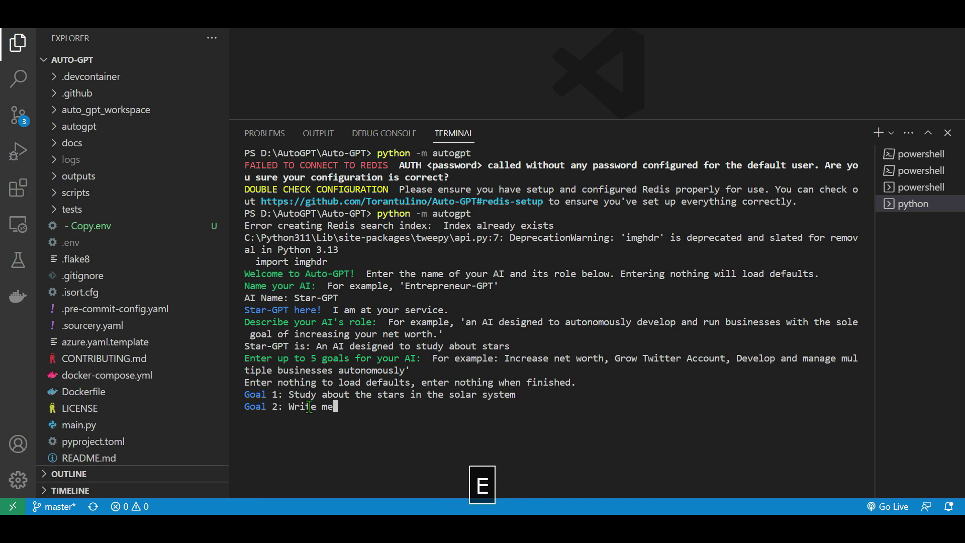
pyautogui.write(' a page on the same')
pyautogui.press('Return')
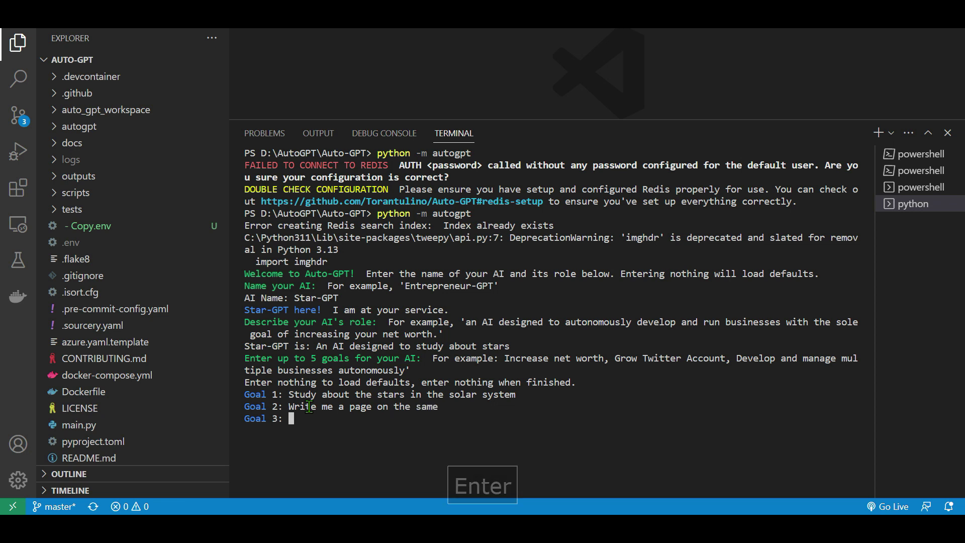
# Enter goal 3 as "Include major discoveries that I can include in my Ph.D Study"
pyautogui.write('Incldu')
pyautogui.press('BackSpace')
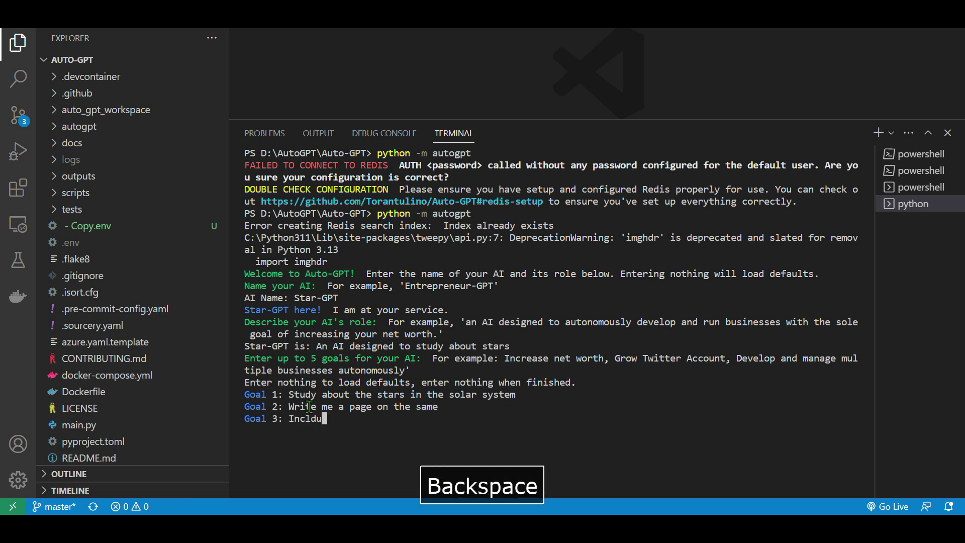
pyautogui.press('BackSpace')
pyautogui.write('ude mag')
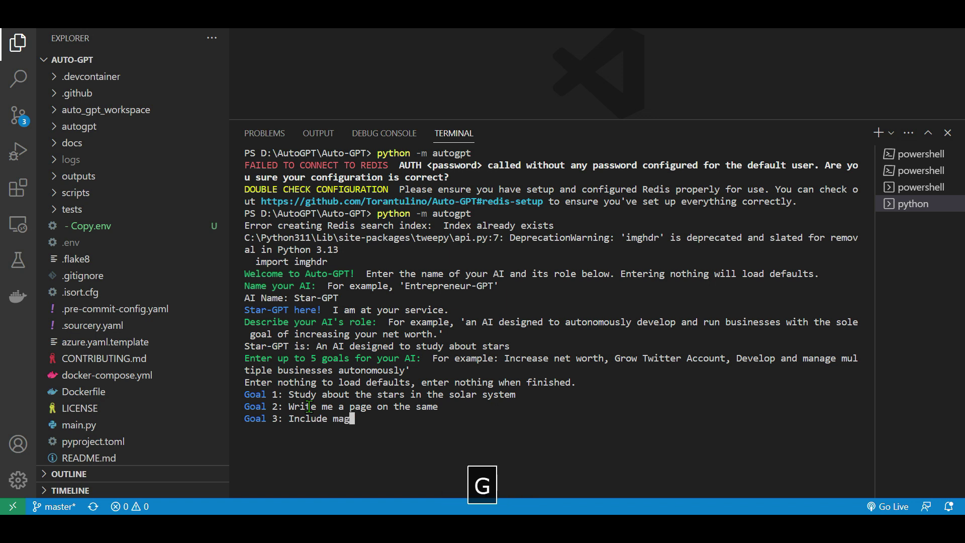
pyautogui.press('BackSpace')
pyautogui.write('jor discoveries that I can incllud')
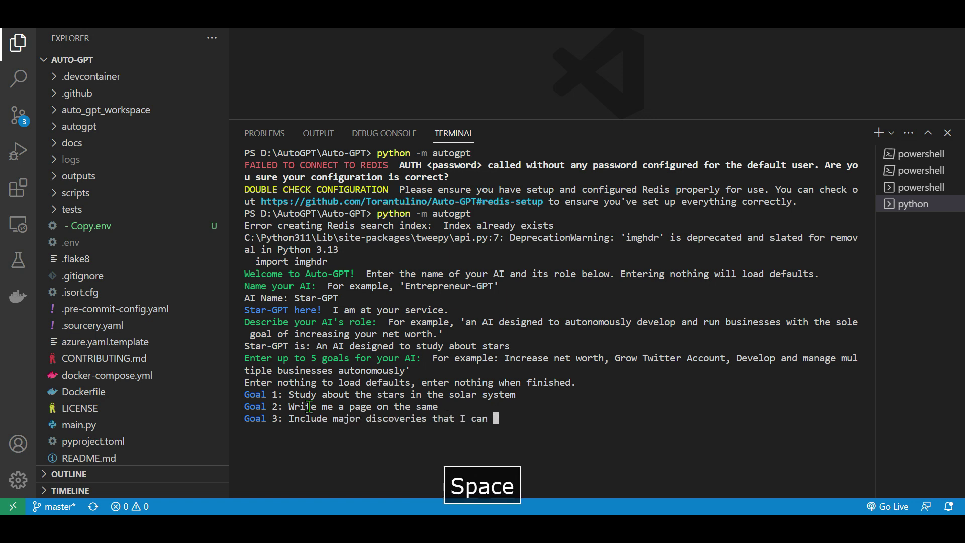
pyautogui.press('BackSpace')
pyautogui.press('BackSpace')
pyautogui.press('BackSpace')
pyautogui.write('ude in my')
pyautogui.press('BackSpace')
pyautogui.write('y P')
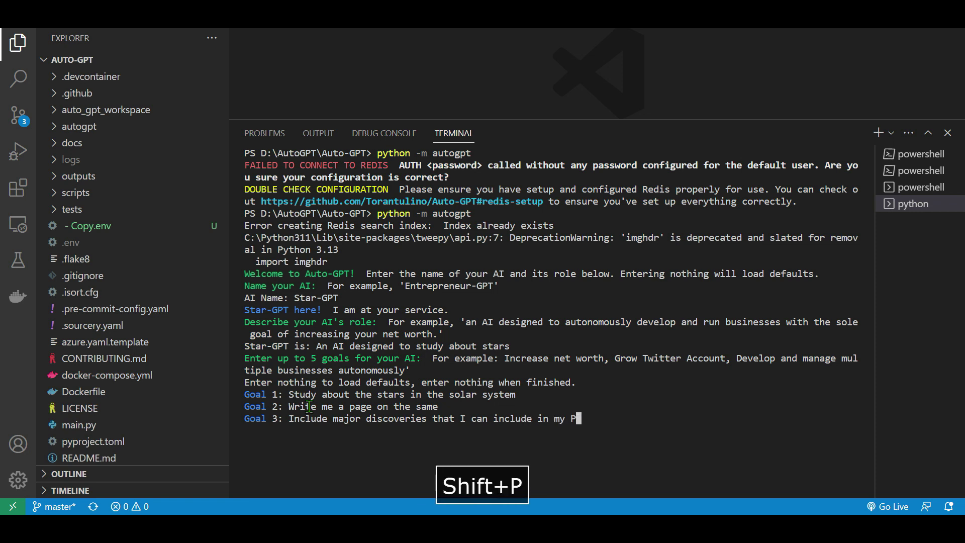
pyautogui.write('h.D Study')
pyautogui.press('Return')
# Enter goal 4 as "Save the information in a text file"
pyautogui.write('Sve')
pyautogui.press('BackSpace')
pyautogui.press('BackSpace')
pyautogui.write('ave ')
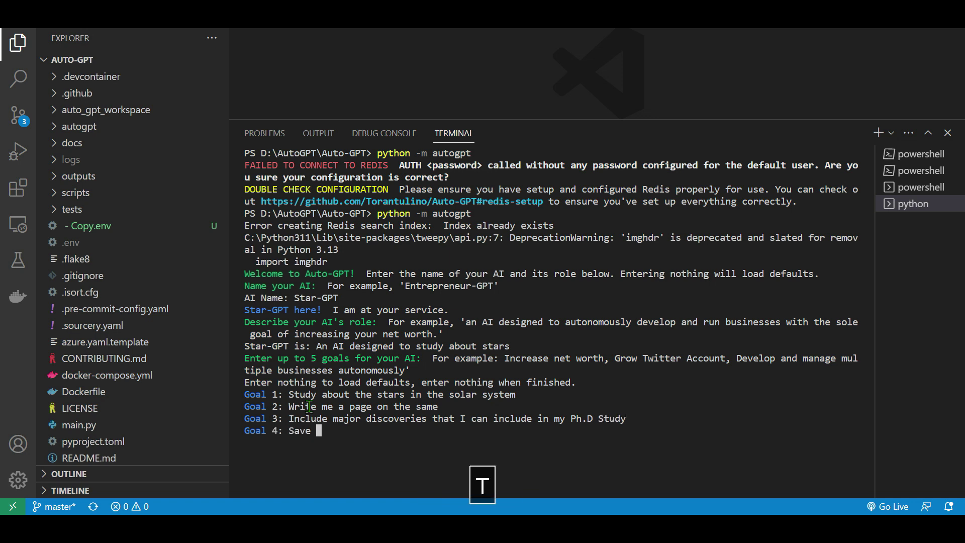
pyautogui.write('the inf')
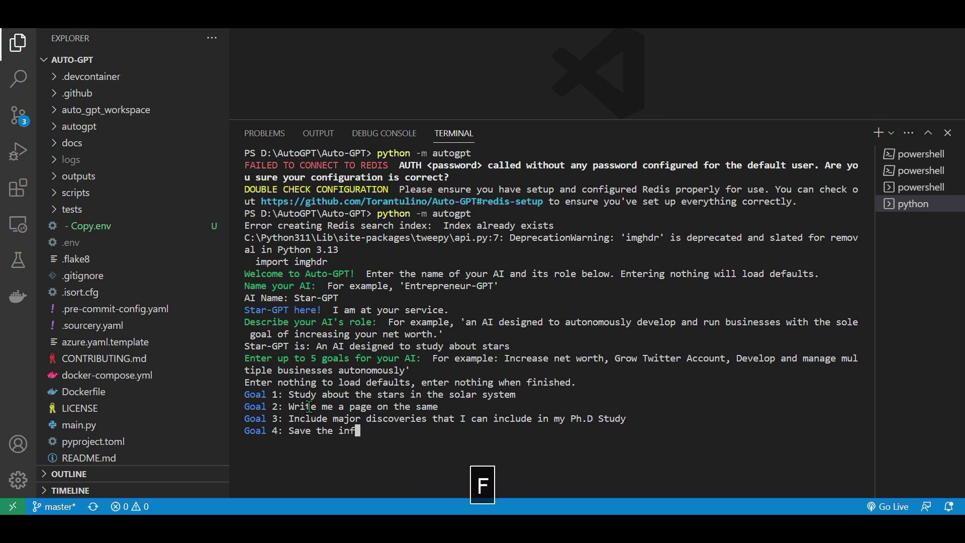
pyautogui.write('ormation in a t')
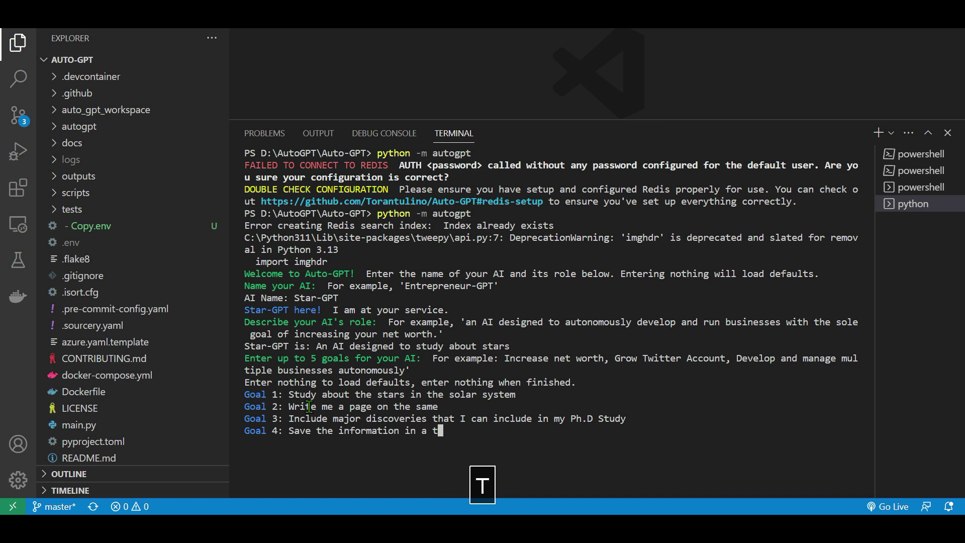
pyautogui.write('ext file')
pyautogui.press('Return')
# Enter goal 5 as "Terminate" to start the Auto-GPT run
pyautogui.write('Term')
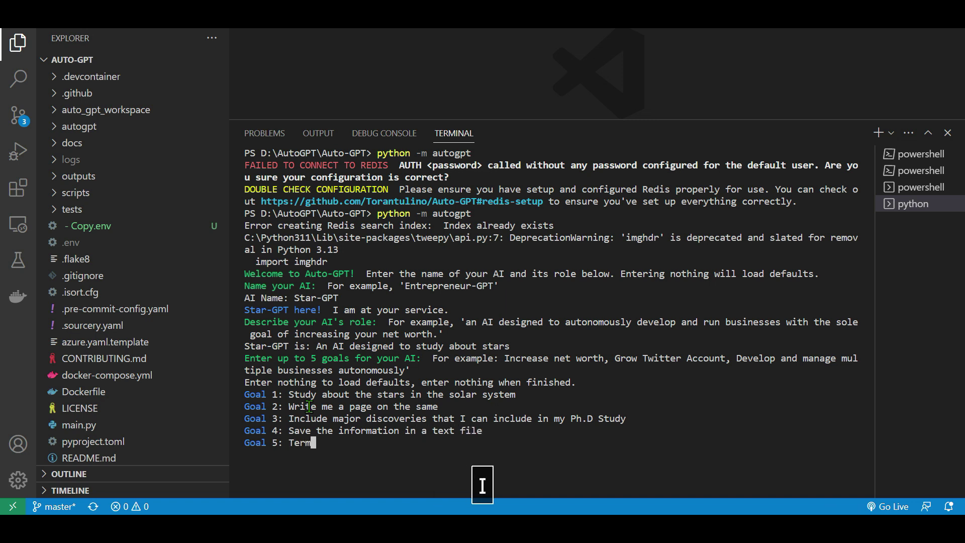
pyautogui.write('inatet')
pyautogui.press('BackSpace')
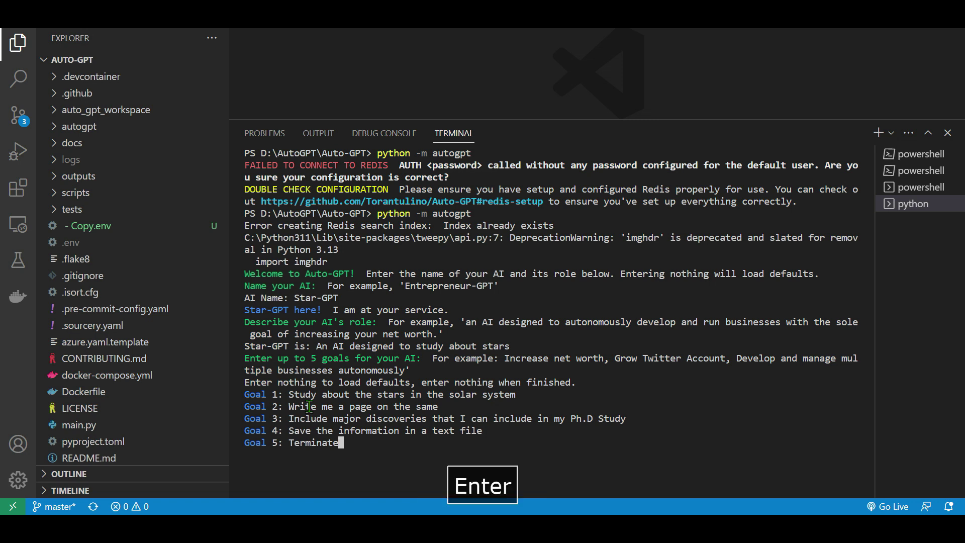
pyautogui.press('Return')
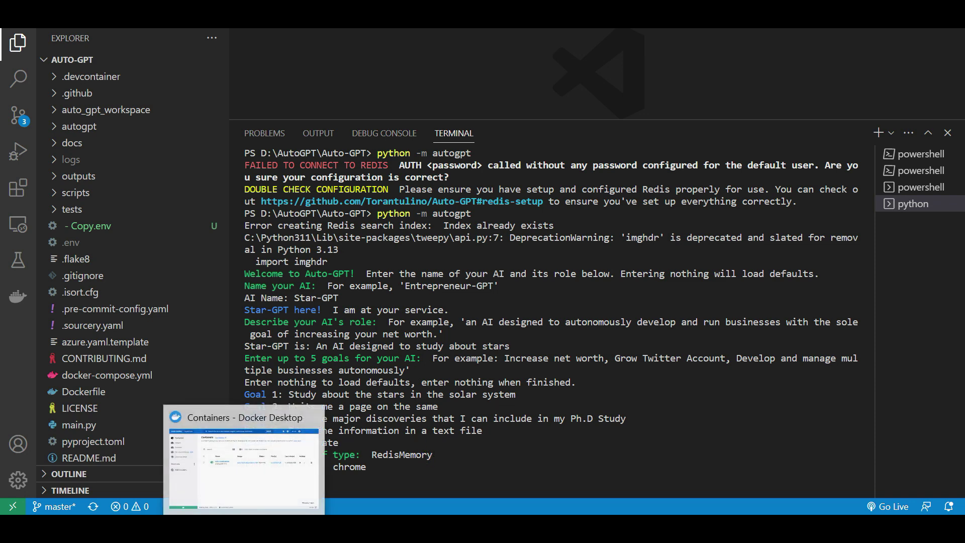
# Check the status of the redis-stack-server container in Docker Desktop and return to VS Code
pyautogui.click(267, 492)
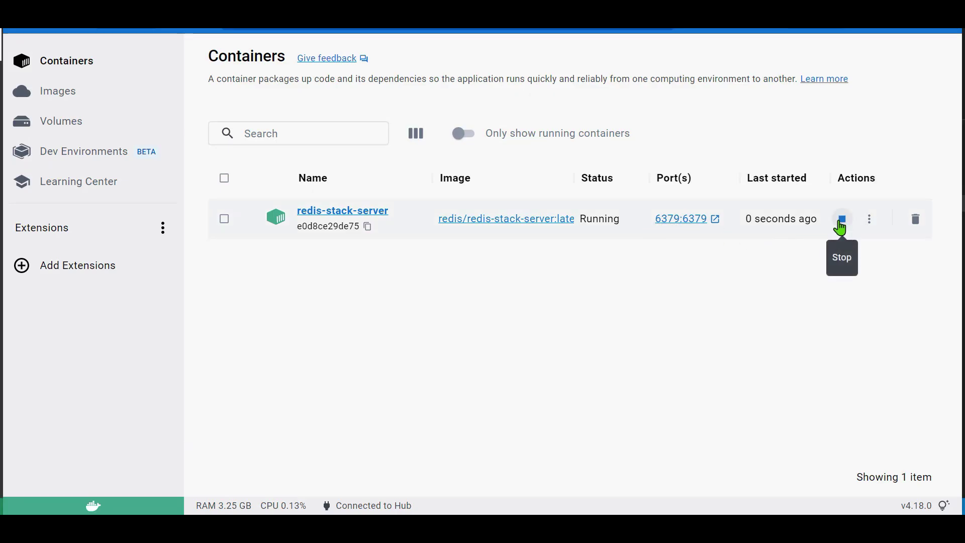
pyautogui.hotkey('alt', 'Tab')
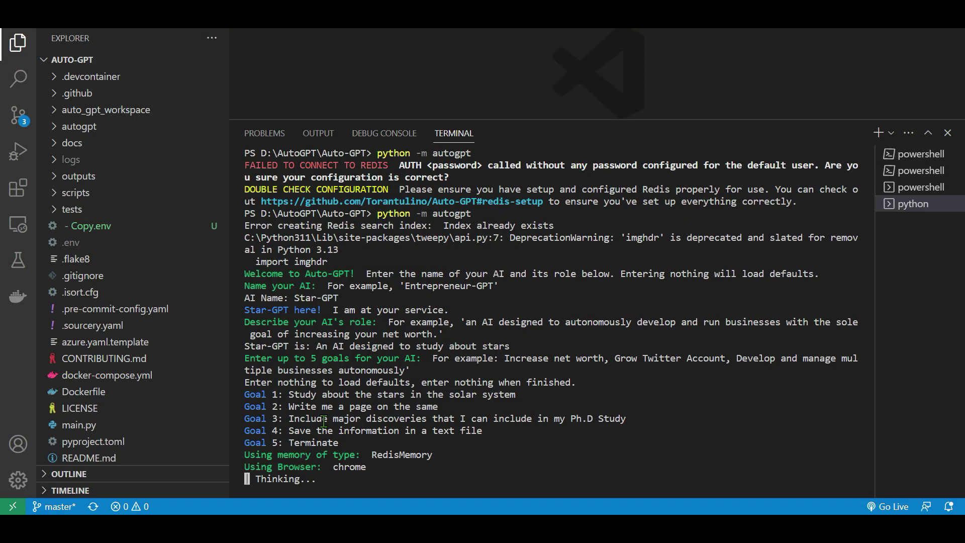
# Switch to the .env file in Notepad and examine the Pinecone API key, Pinecone region and general settings
pyautogui.moveTo(357, 527)
pyautogui.hotkey('alt', 'Tab')
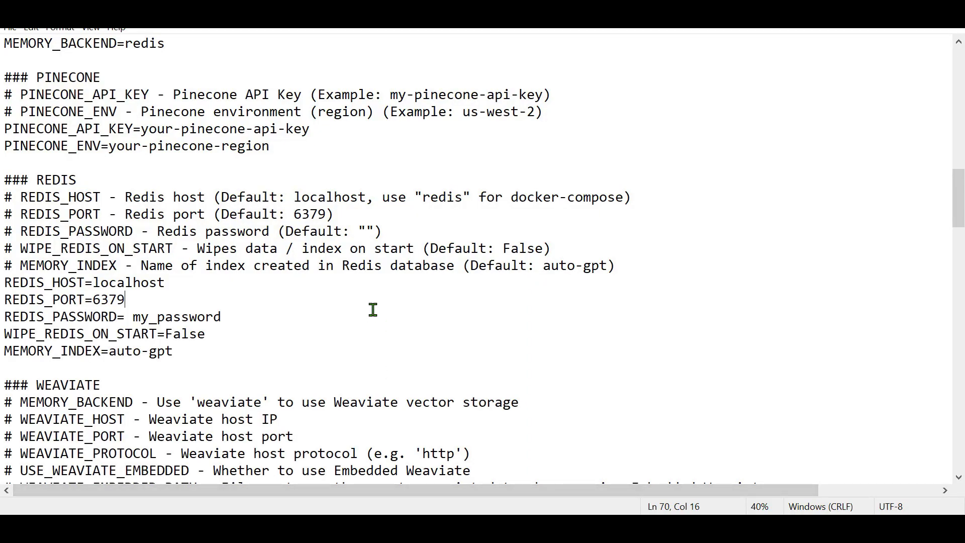
pyautogui.scroll(4, 297, 335)
pyautogui.click(340, 335)
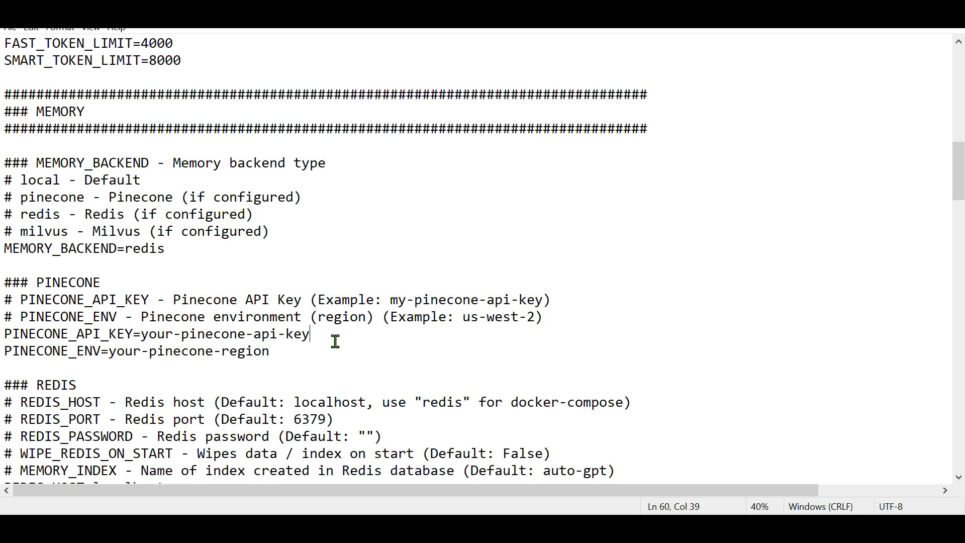
pyautogui.moveTo(327, 333); pyautogui.dragTo(150, 336)
pyautogui.click(284, 351)
pyautogui.moveTo(270, 352); pyautogui.dragTo(109, 351)
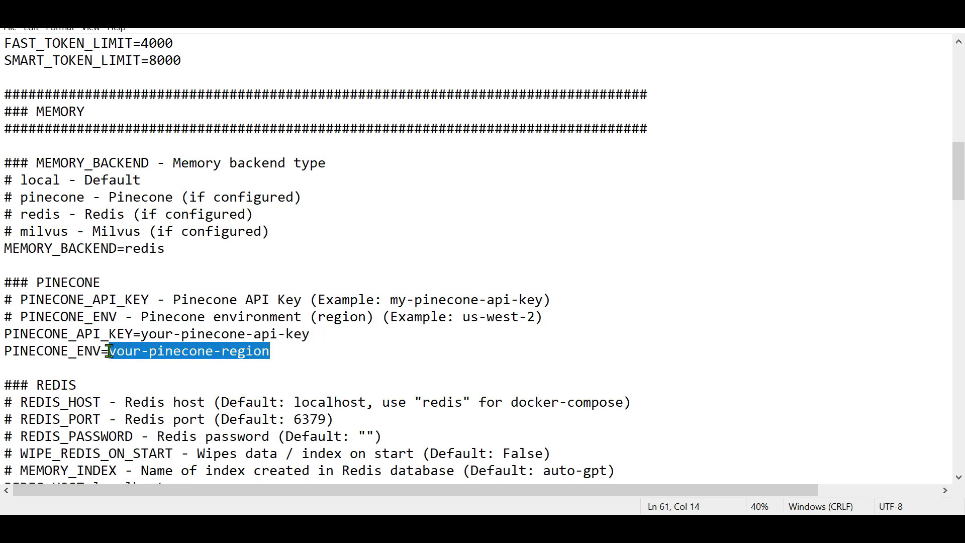
pyautogui.scroll(2, 339, 293)
pyautogui.scroll(10, 352, 289)
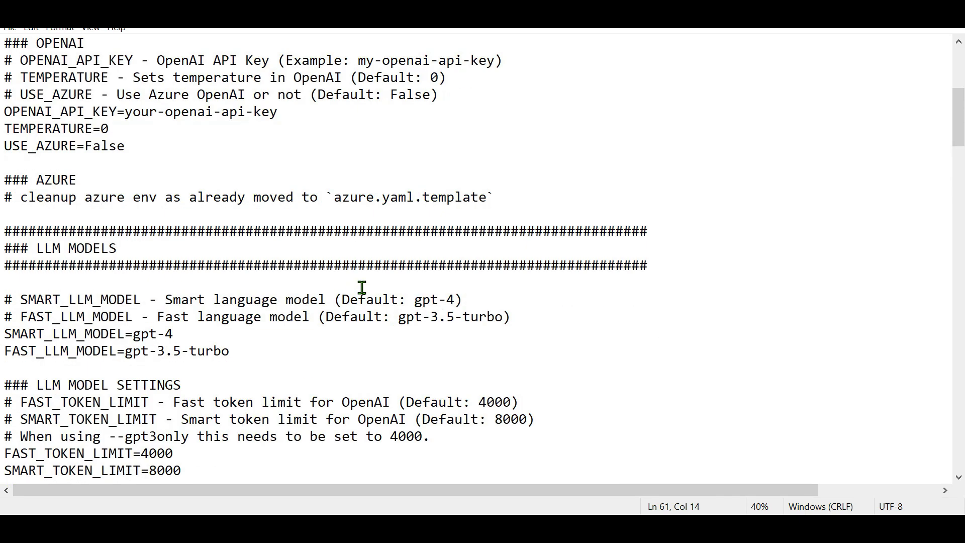
pyautogui.scroll(2, 367, 285)
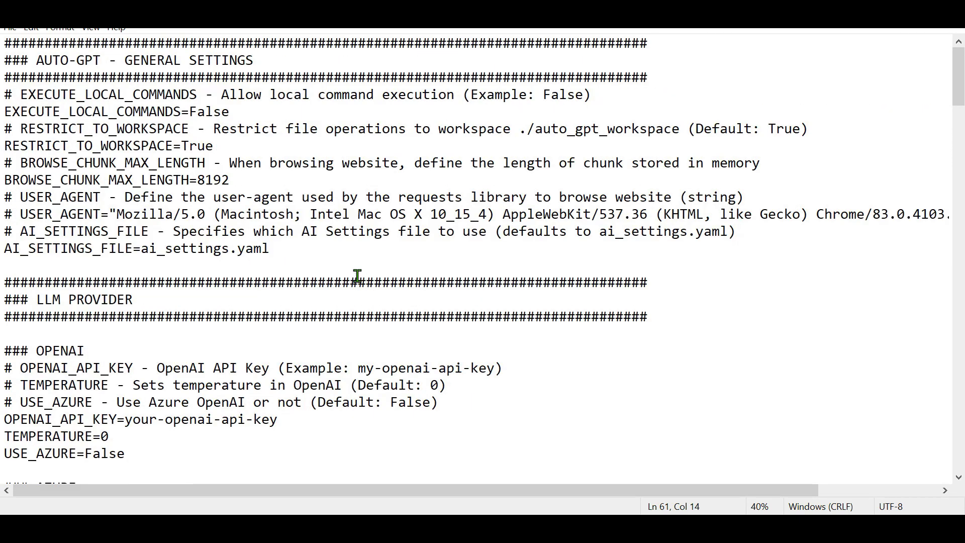
pyautogui.scroll(-14, 362, 280)
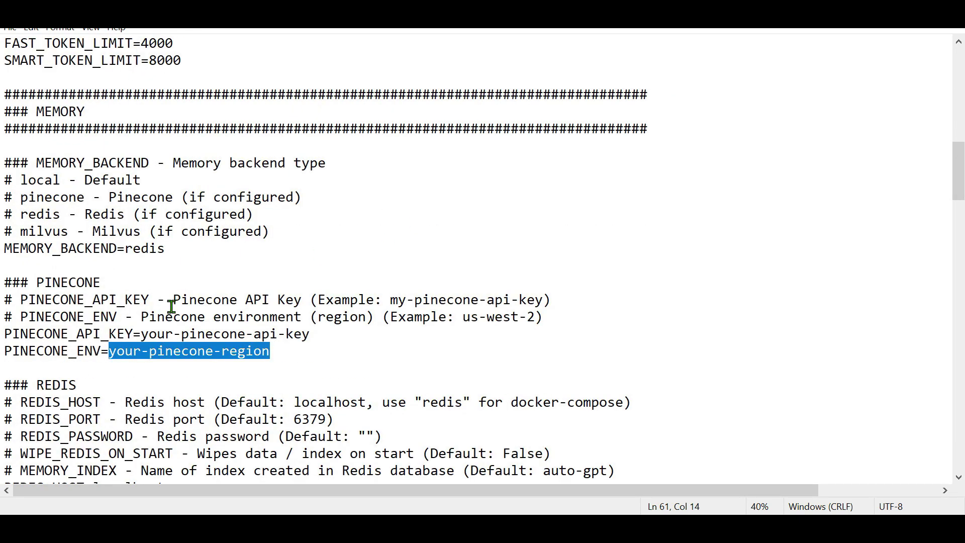
# Set MEMORY_BACKEND to pinecone in the .env file
pyautogui.click(180, 247)
pyautogui.press('BackSpace')
pyautogui.press('BackSpace')
pyautogui.press('BackSpace')
pyautogui.press('BackSpace')
pyautogui.press('BackSpace')
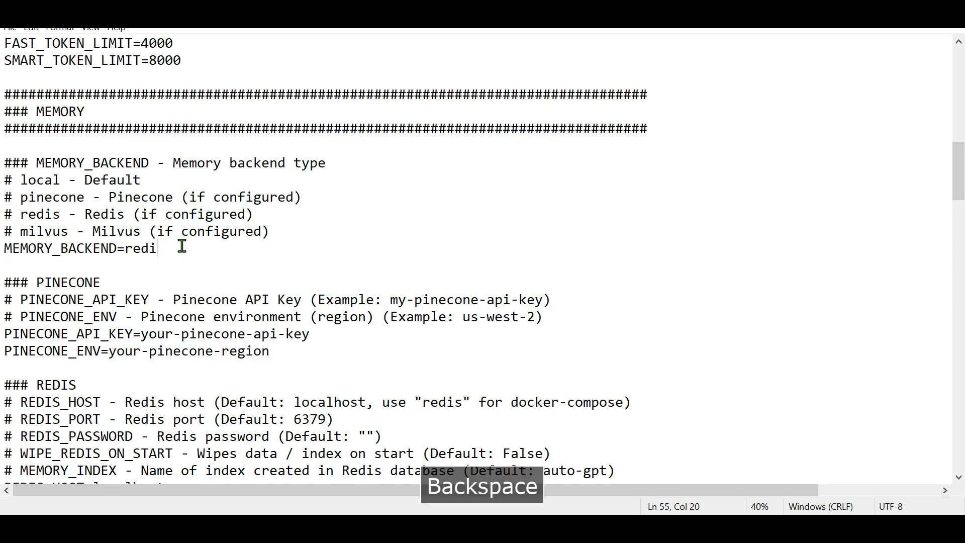
pyautogui.write('pinecone')
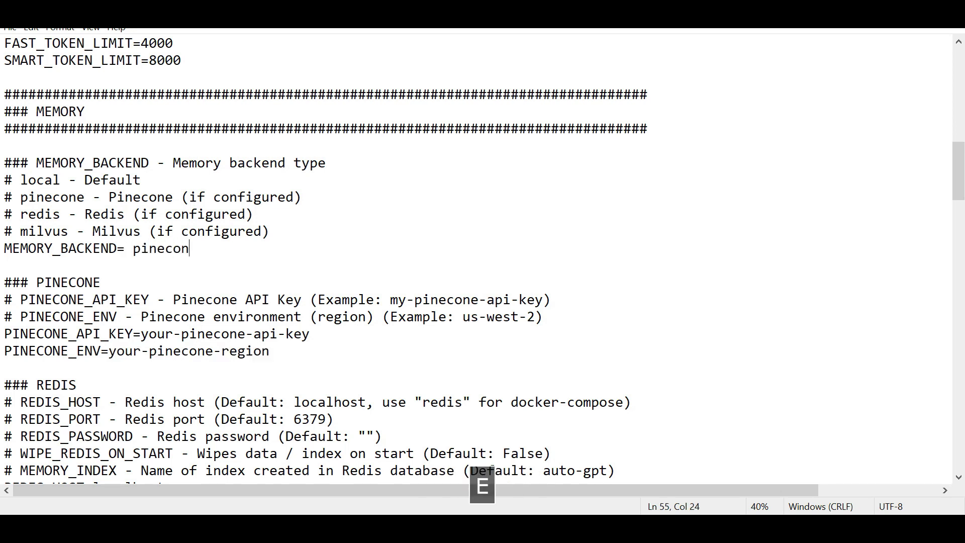
# Set MEMORY_BACKEND back to redis and save the .env file
pyautogui.press('BackSpace')
pyautogui.press('BackSpace')
pyautogui.press('BackSpace')
pyautogui.press('BackSpace')
pyautogui.press('BackSpace')
pyautogui.press('BackSpace')
pyautogui.write('redis')
pyautogui.hotkey('ctrl', 's')
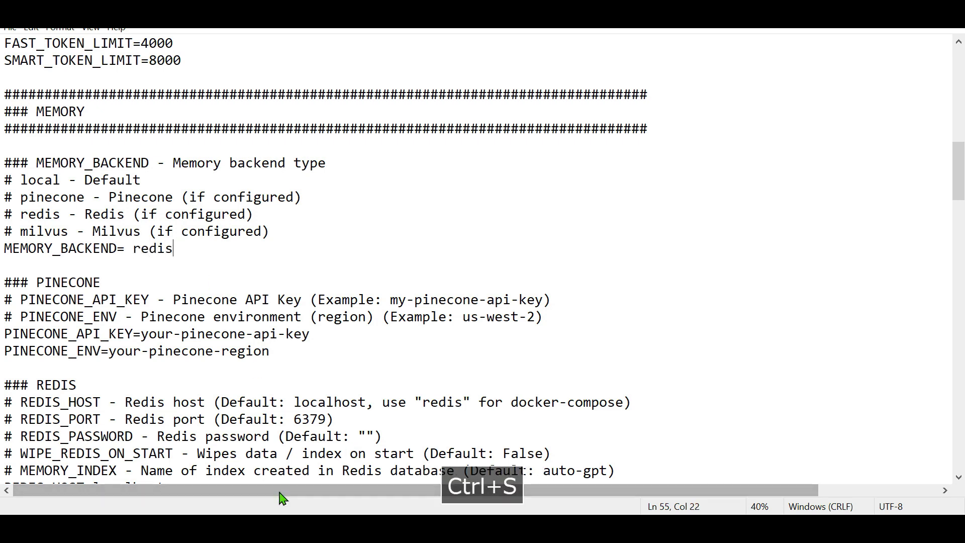
# Switch to the Auto-GPT GitHub page in the browser and play the README's demo video in full screen
pyautogui.click(168, 528)
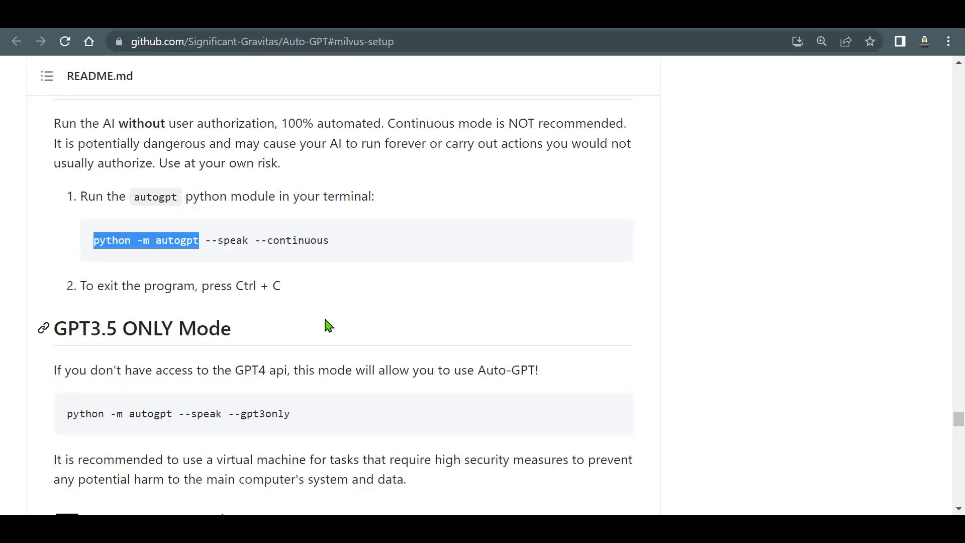
pyautogui.scroll(20, 328, 325)
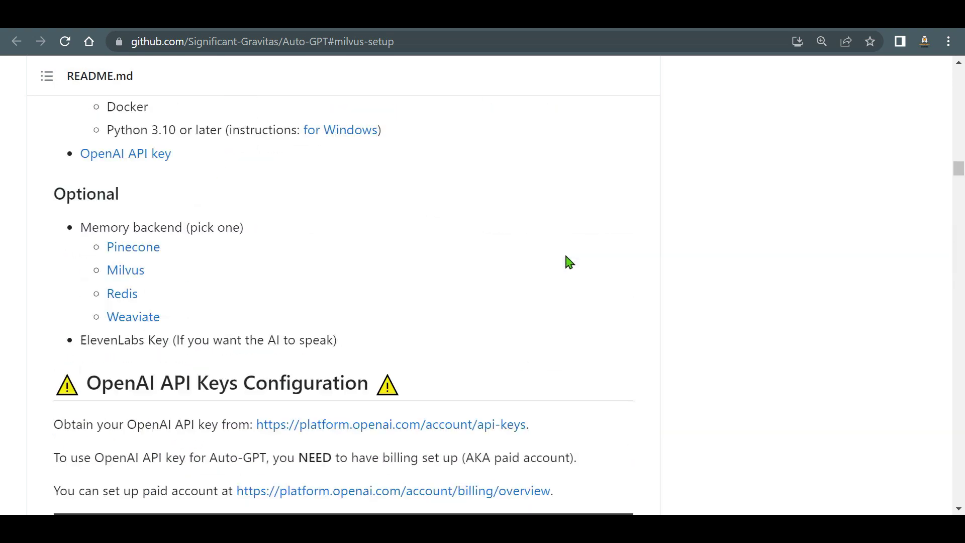
pyautogui.scroll(-15, 575, 256)
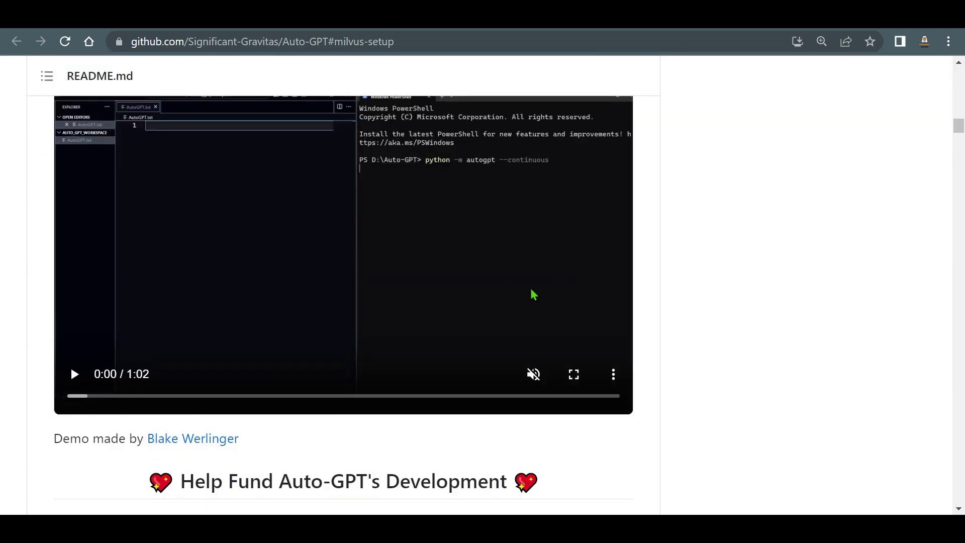
pyautogui.click(574, 377)
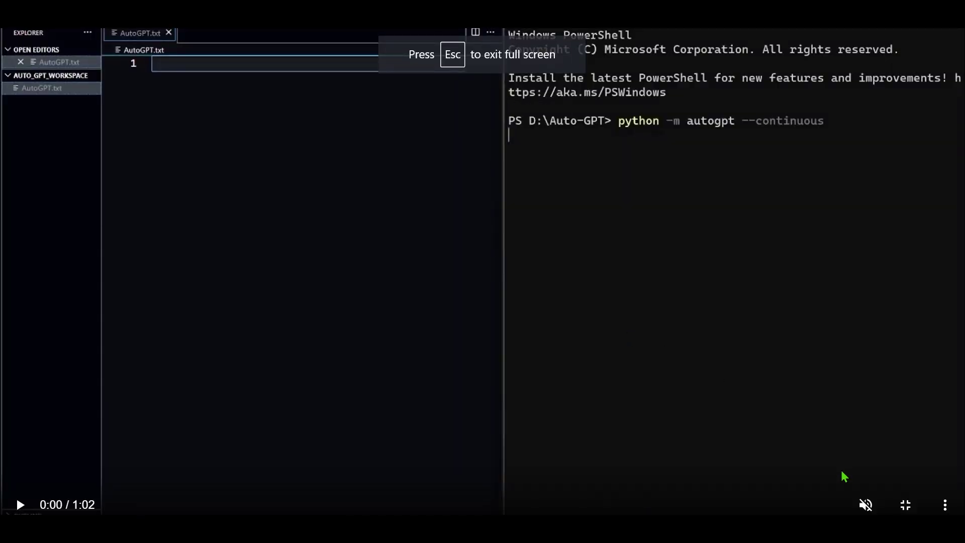
pyautogui.click(22, 504)
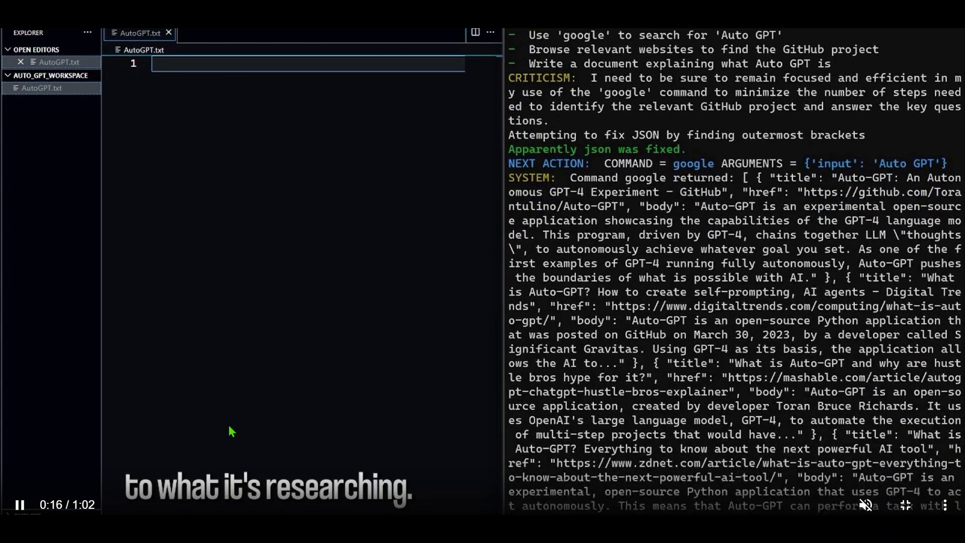
# Pause the demo video to read its output, resume and skip ahead, and leave full screen with playback paused
pyautogui.click(698, 278)
pyautogui.click(233, 502)
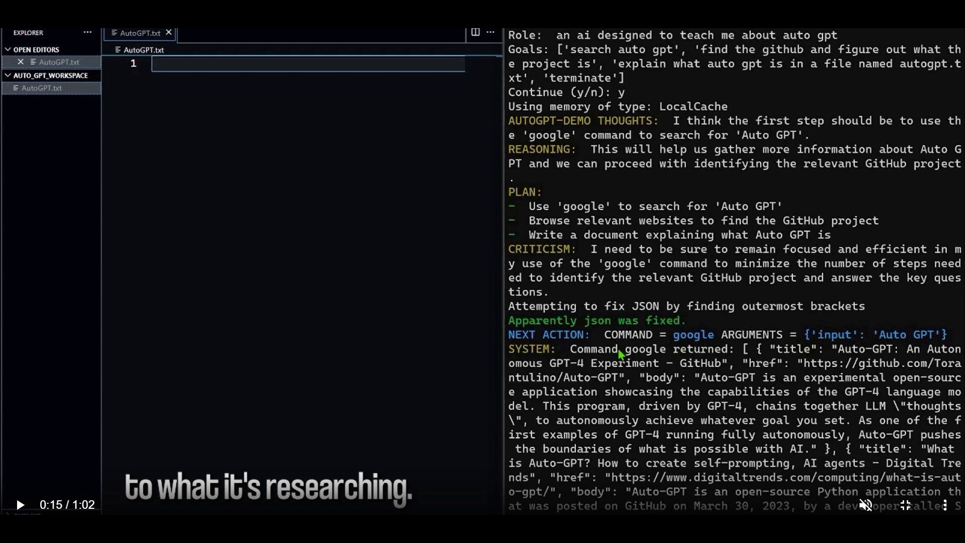
pyautogui.click(428, 274)
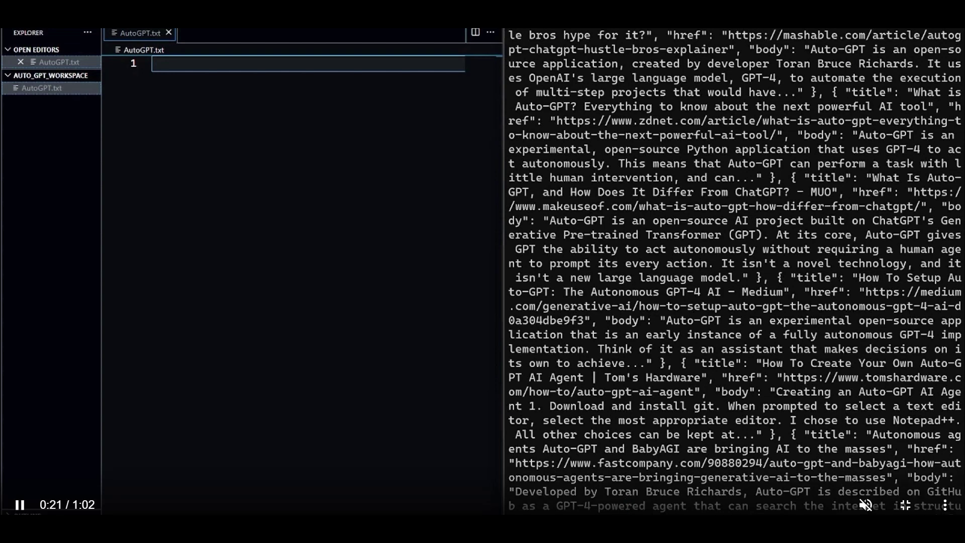
pyautogui.press('Right')
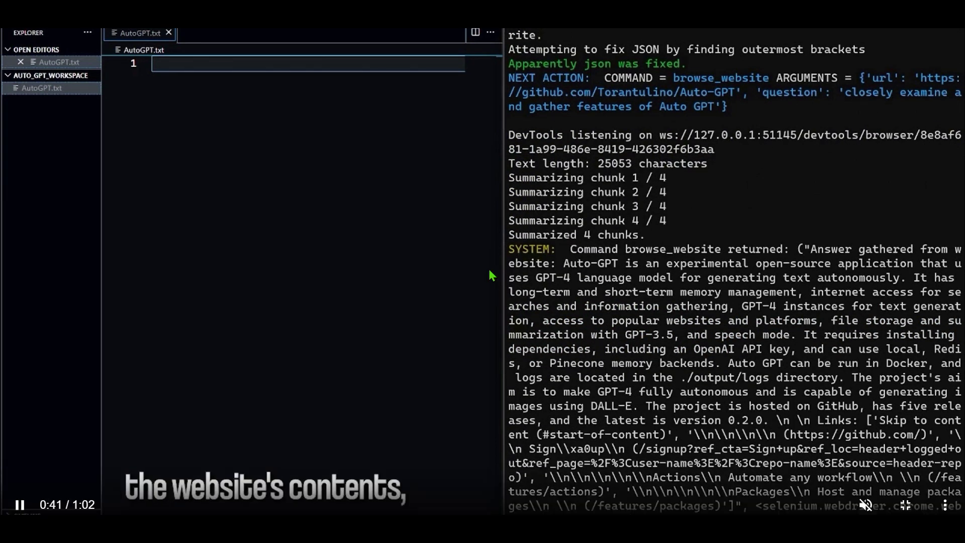
pyautogui.press('space')
pyautogui.click(905, 506)
# Switch to the "Redis Running" ChatGPT conversation and review its answers on Redis authentication and the Python interpreter error
pyautogui.hotkey('alt', 'Tab')
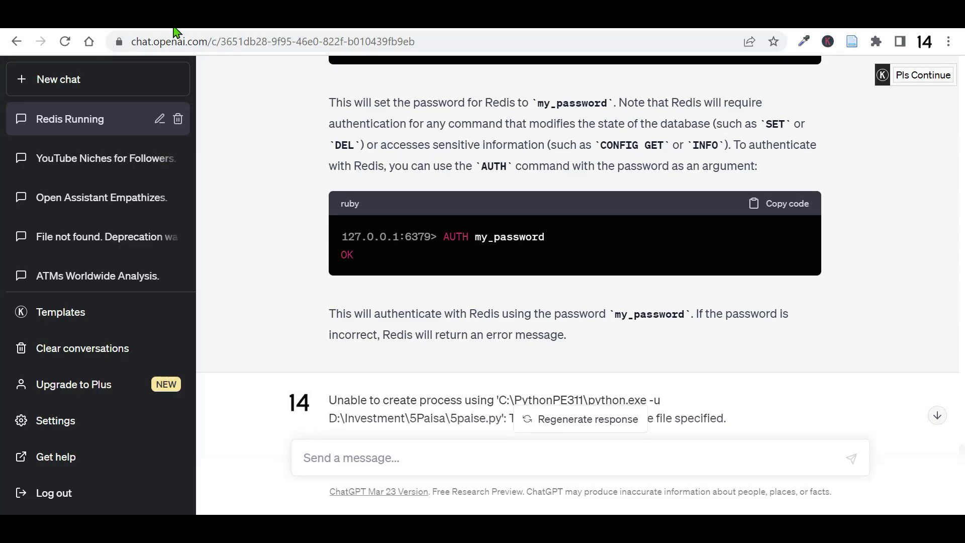
pyautogui.scroll(2, 645, 284)
pyautogui.scroll(5, 654, 279)
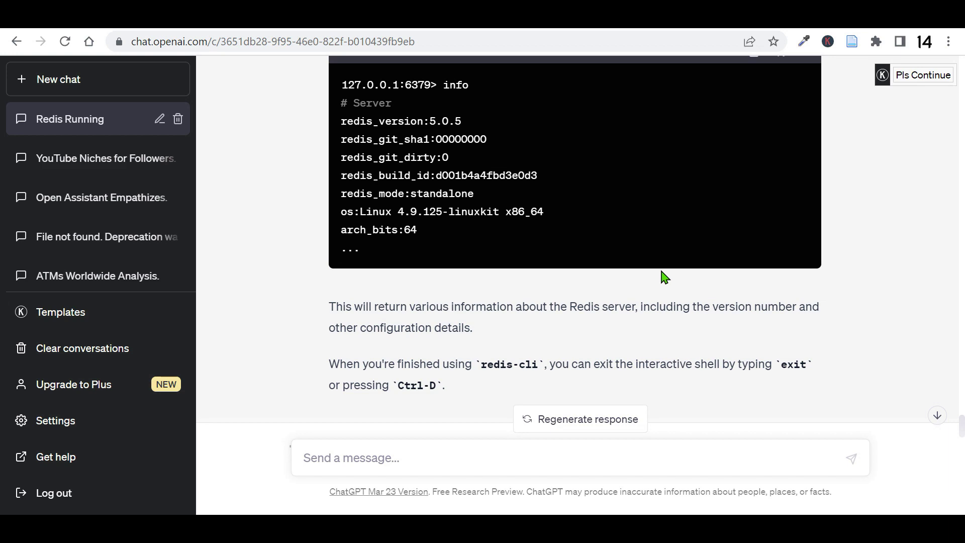
pyautogui.scroll(2, 664, 276)
pyautogui.scroll(-8, 636, 198)
pyautogui.scroll(-10, 618, 227)
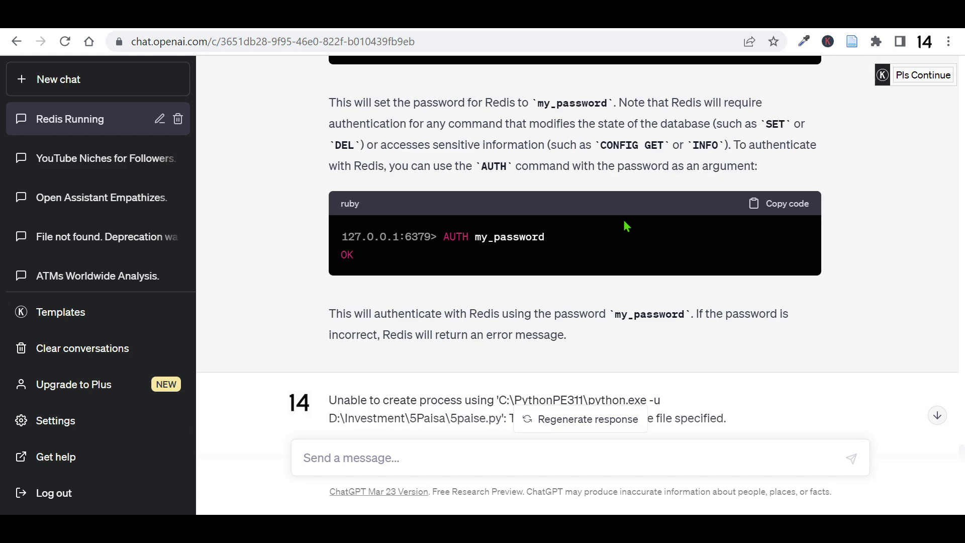
pyautogui.scroll(-3, 644, 224)
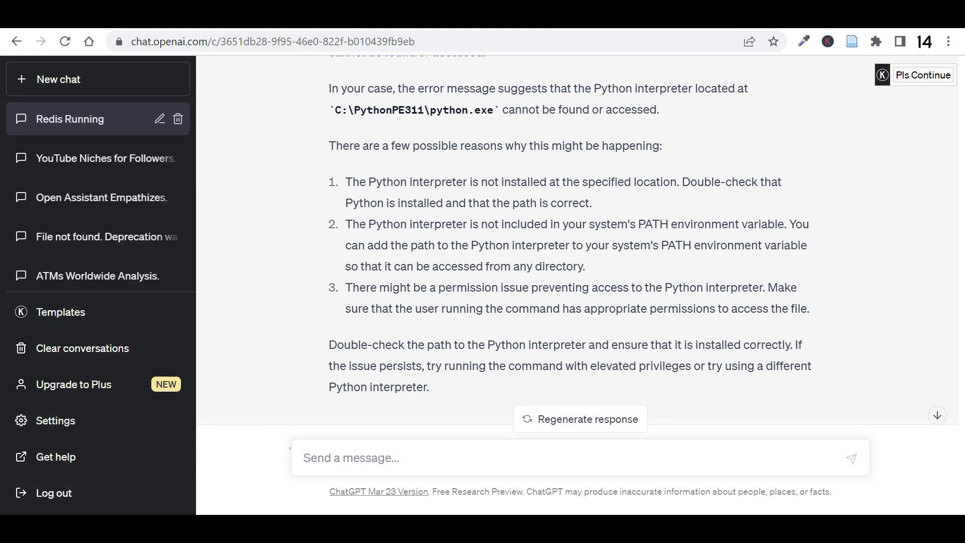
# Return to the Auto-GPT GitHub page and review the repository overview, README introduction, requirements and optional memory backends
pyautogui.moveTo(168, 528)
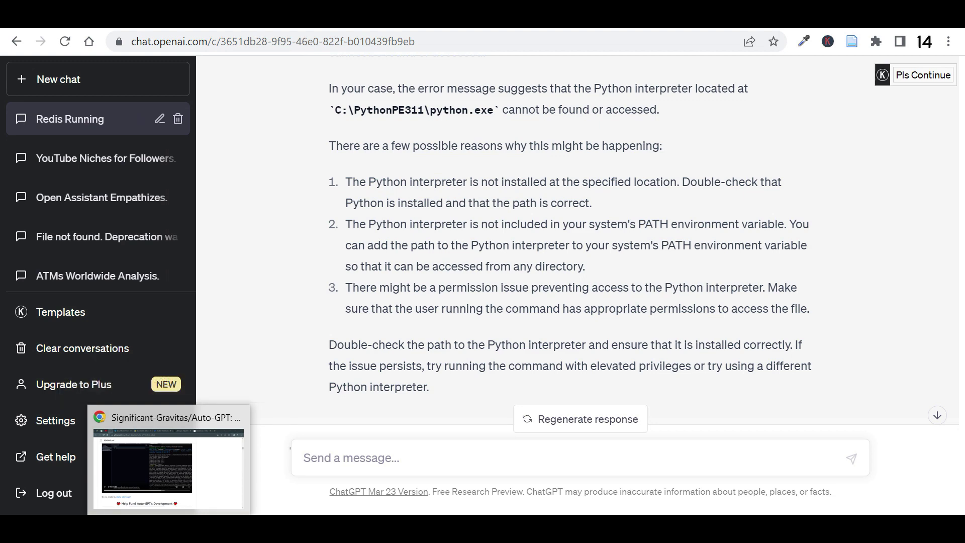
pyautogui.click(151, 468)
pyautogui.scroll(-5, 745, 229)
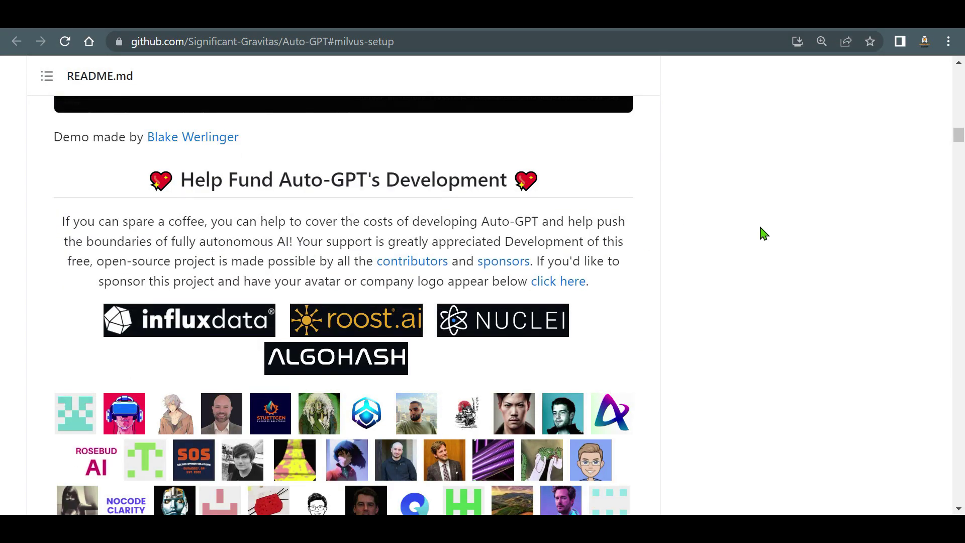
pyautogui.scroll(6, 700, 325)
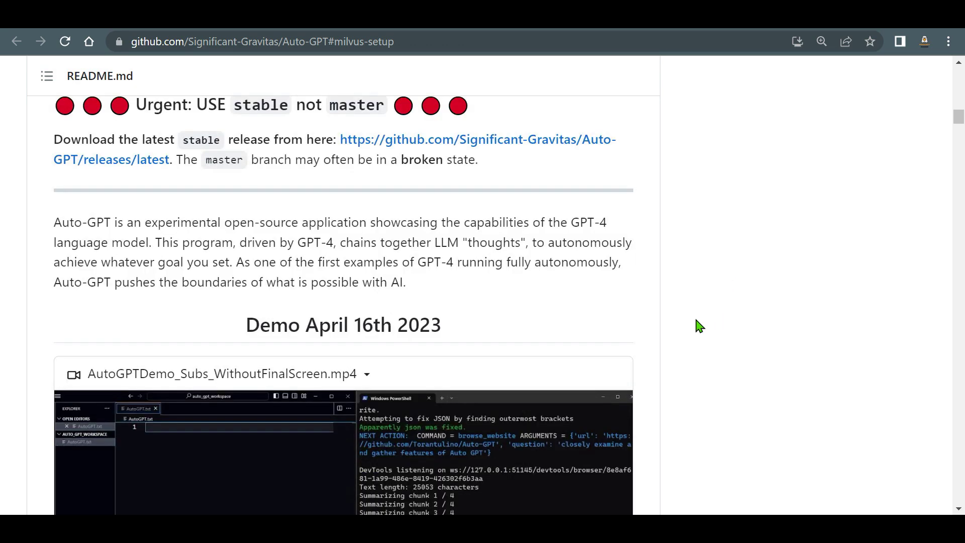
pyautogui.scroll(15, 700, 325)
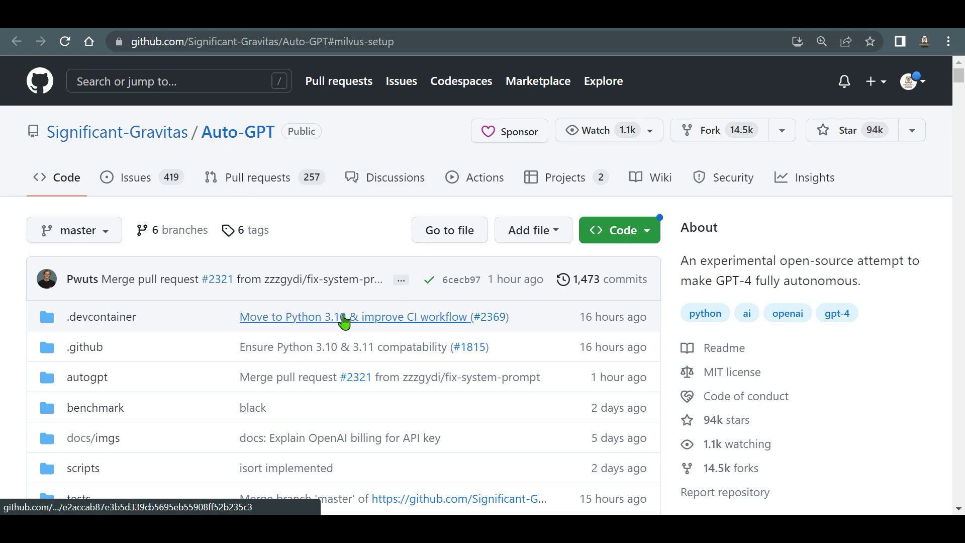
pyautogui.scroll(-15, 448, 244)
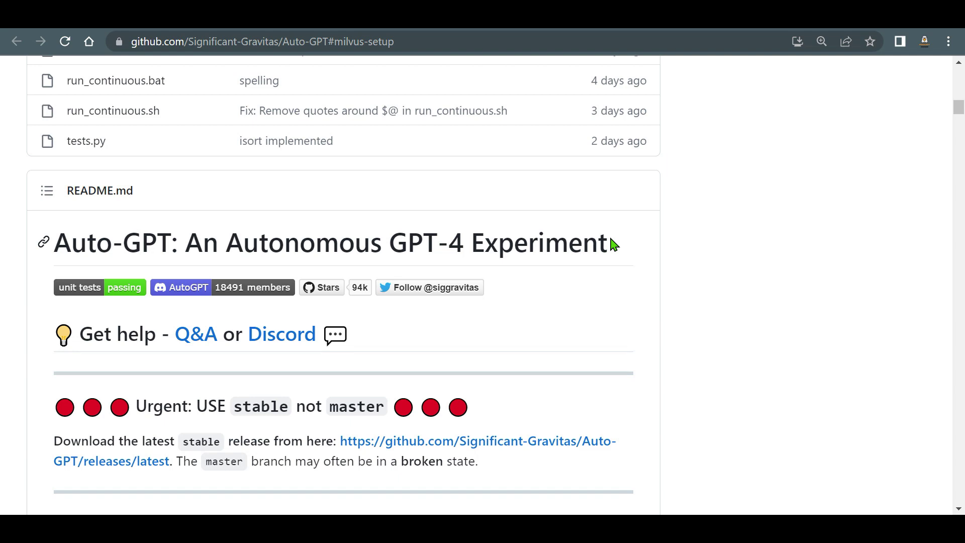
pyautogui.scroll(-5, 649, 259)
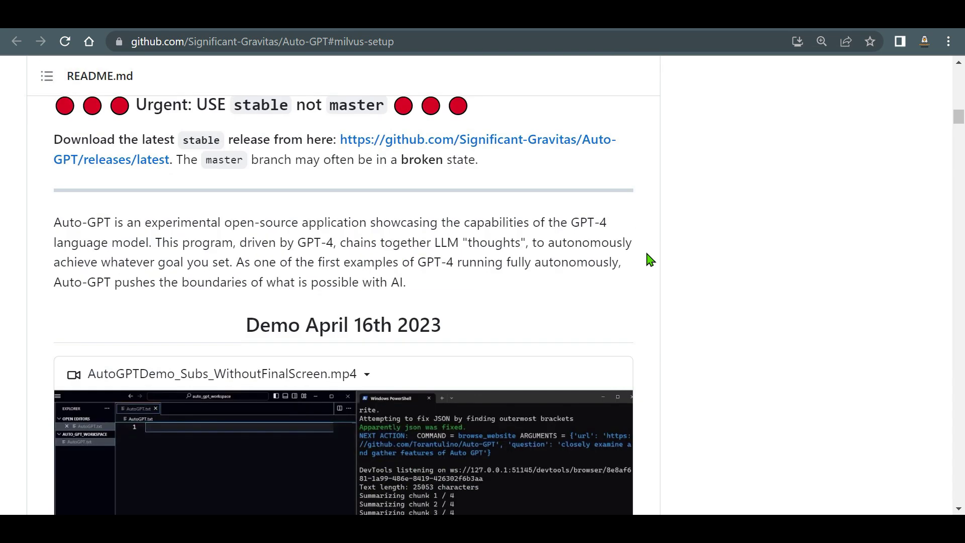
pyautogui.scroll(-5, 729, 221)
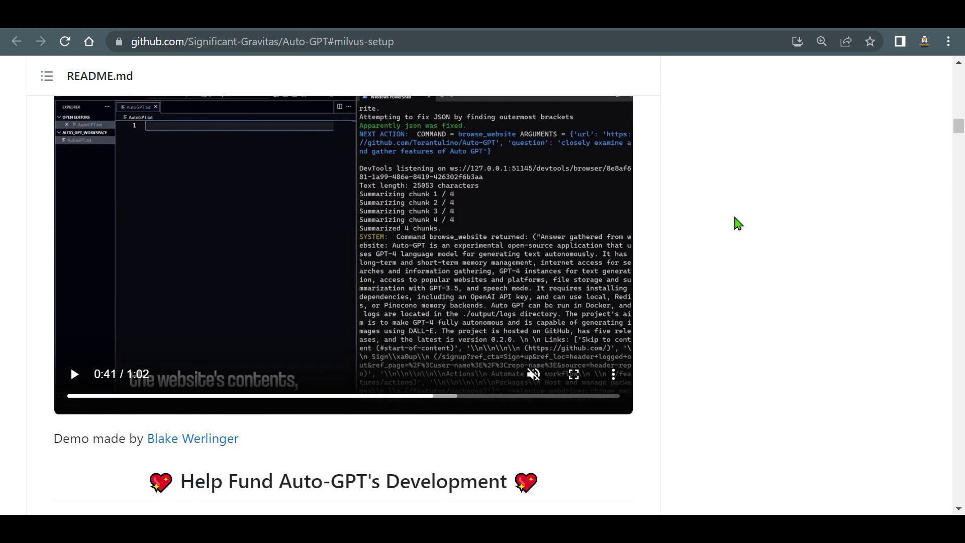
pyautogui.scroll(-15, 739, 227)
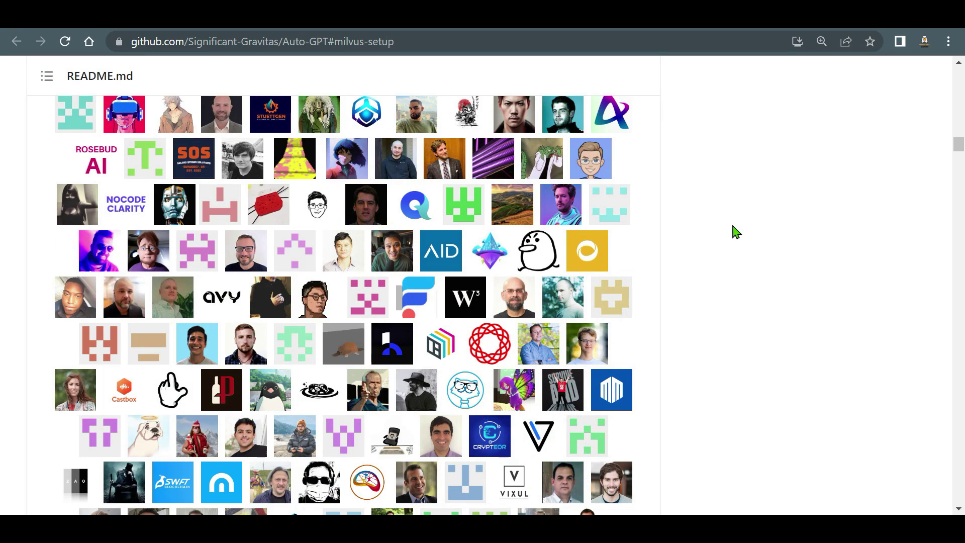
pyautogui.scroll(-6, 749, 228)
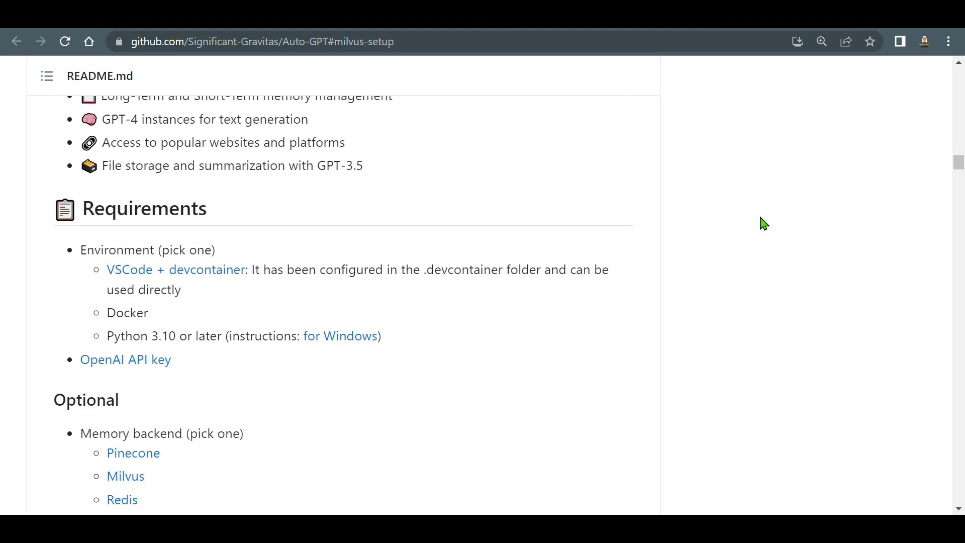
pyautogui.scroll(-3, 704, 271)
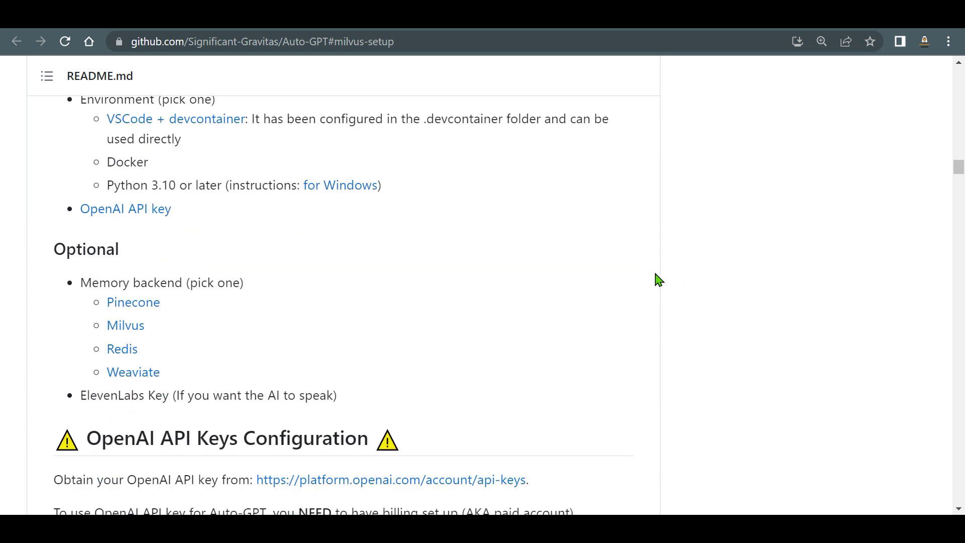